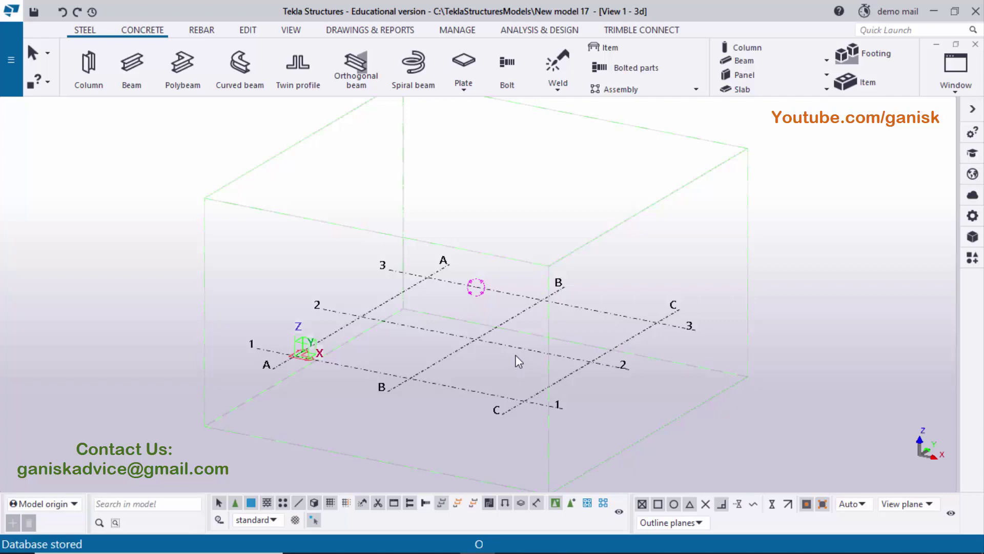
# - Review the example drawings in the tutorial PDF, then return to the Tekla model
pyautogui.click(441, 543)
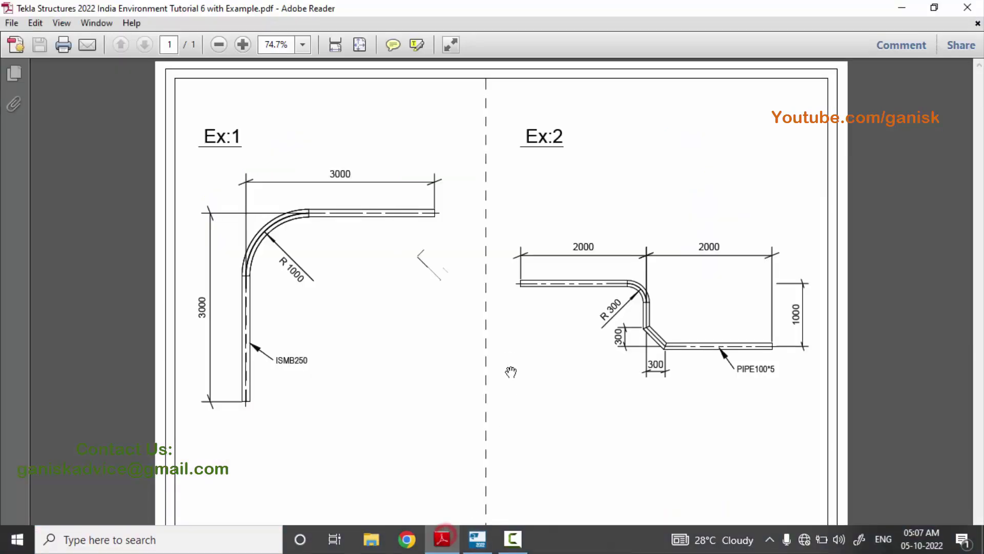
pyautogui.keyDown('ctrl'); pyautogui.scroll(2, 231, 200); pyautogui.keyUp('ctrl')
pyautogui.scroll(1, 246, 211)
pyautogui.click(257, 218)
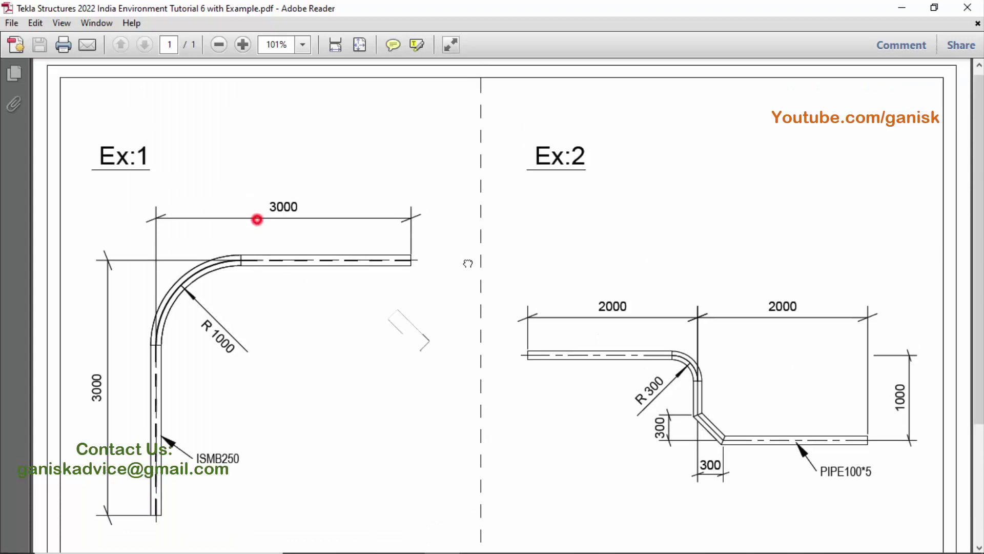
pyautogui.keyDown('ctrl'); pyautogui.scroll(1, 177, 401); pyautogui.keyUp('ctrl')
pyautogui.scroll(-1, 205, 391)
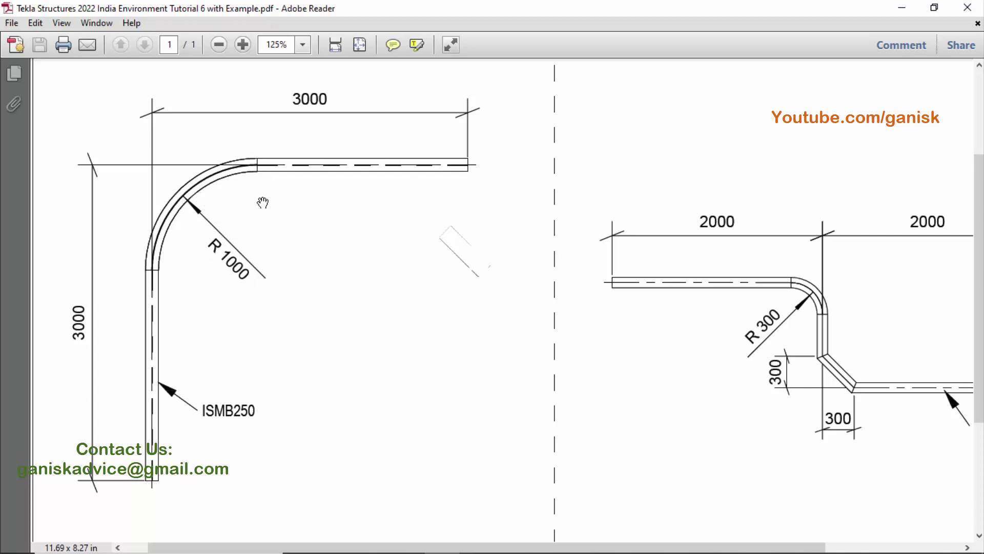
pyautogui.click(478, 539)
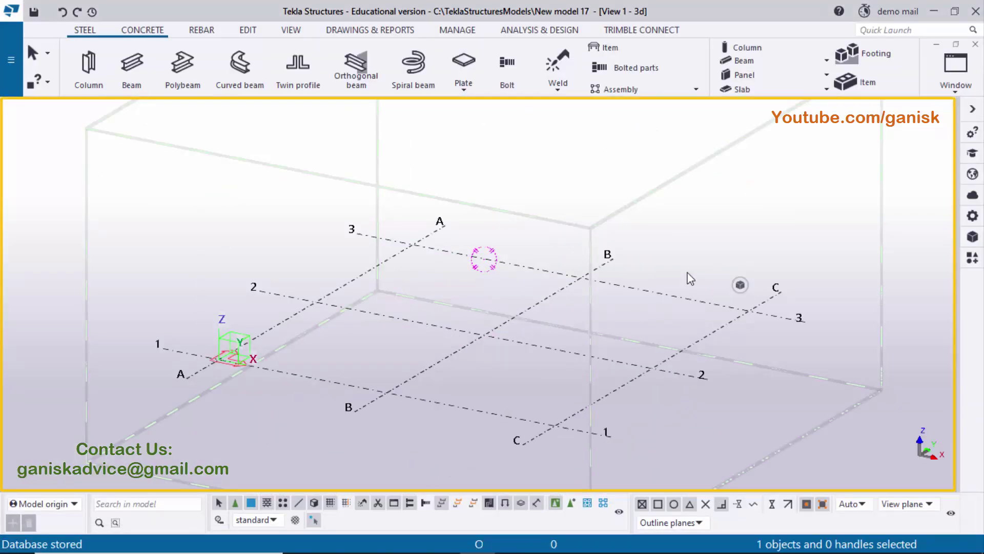
# - Create views along all grid lines with ZY and XZ name prefixes 'ELEVATION ON GRID @'
pyautogui.rightClick(456, 353)
pyautogui.click(519, 274)
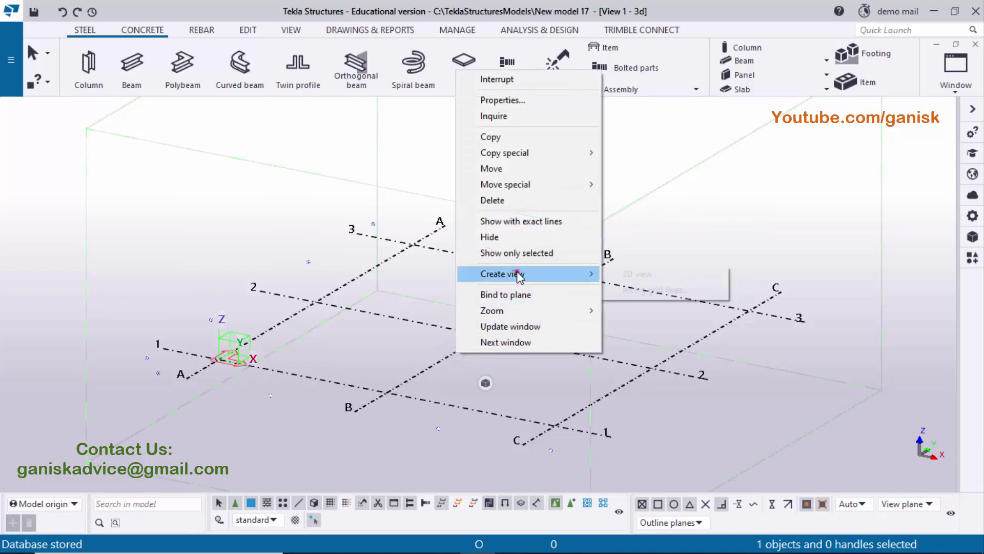
pyautogui.click(650, 290)
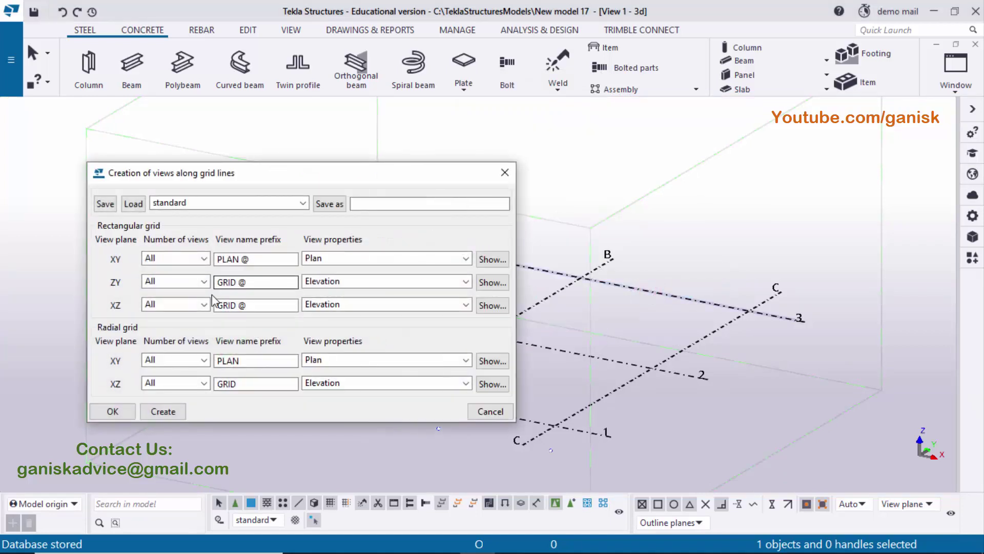
pyautogui.click(218, 282)
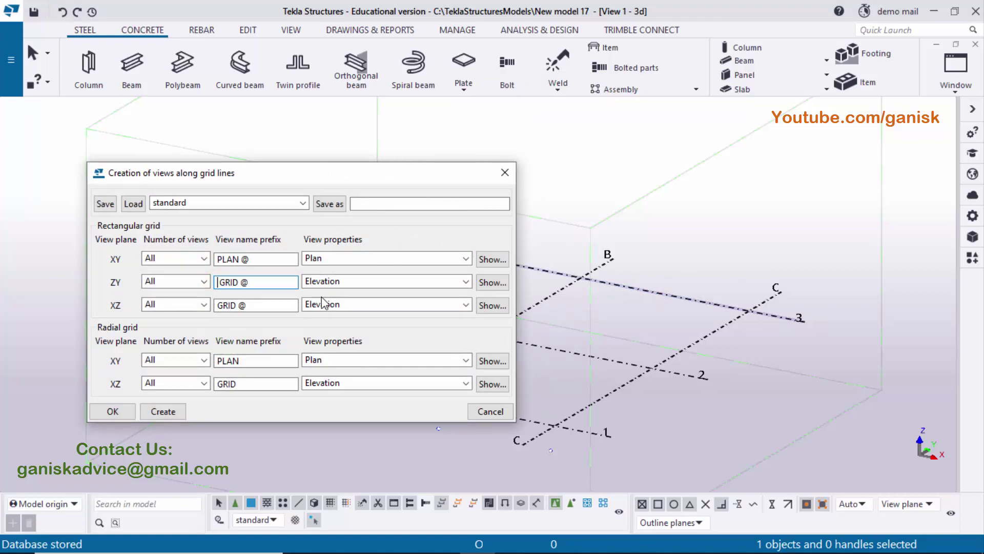
pyautogui.write('ELEVATION ON')
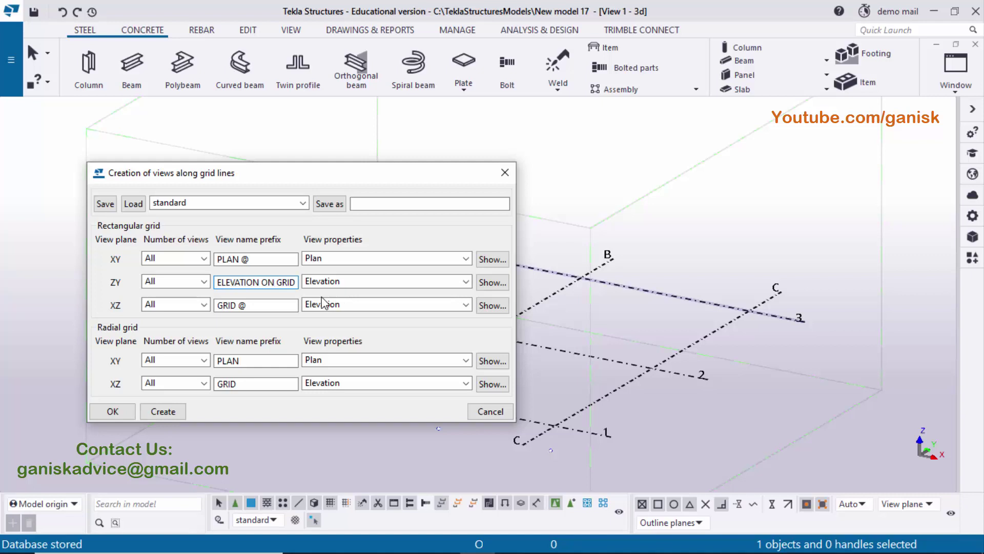
pyautogui.hotkey('ctrl', 'a')
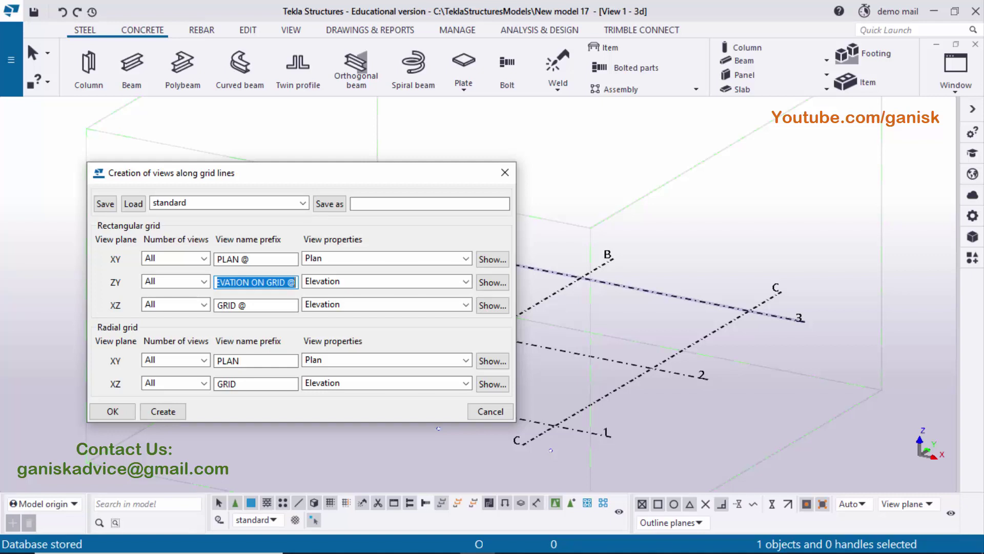
pyautogui.tripleClick(257, 306)
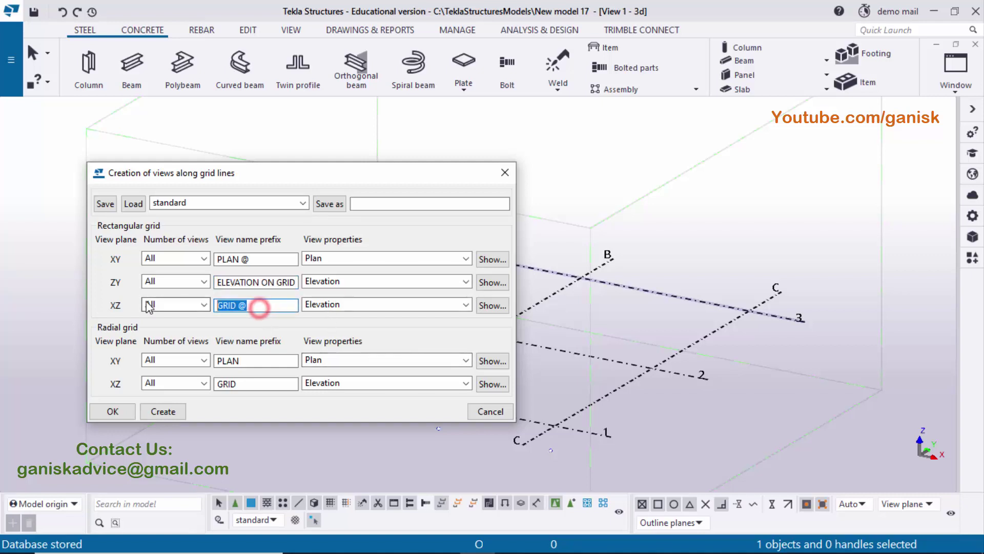
pyautogui.press('BackSpace')
pyautogui.hotkey('ctrl', 'v')
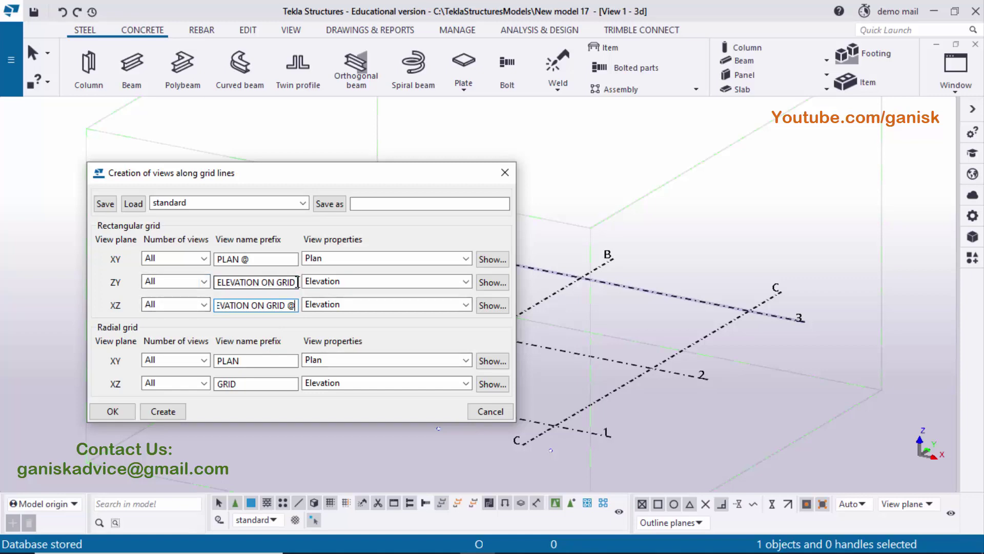
pyautogui.click(159, 411)
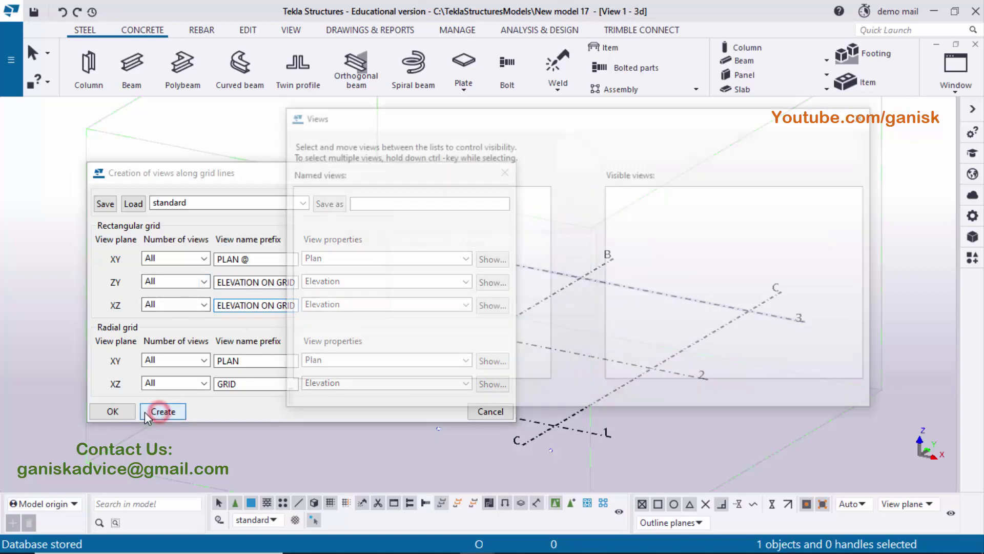
pyautogui.click(305, 399)
pyautogui.click(112, 411)
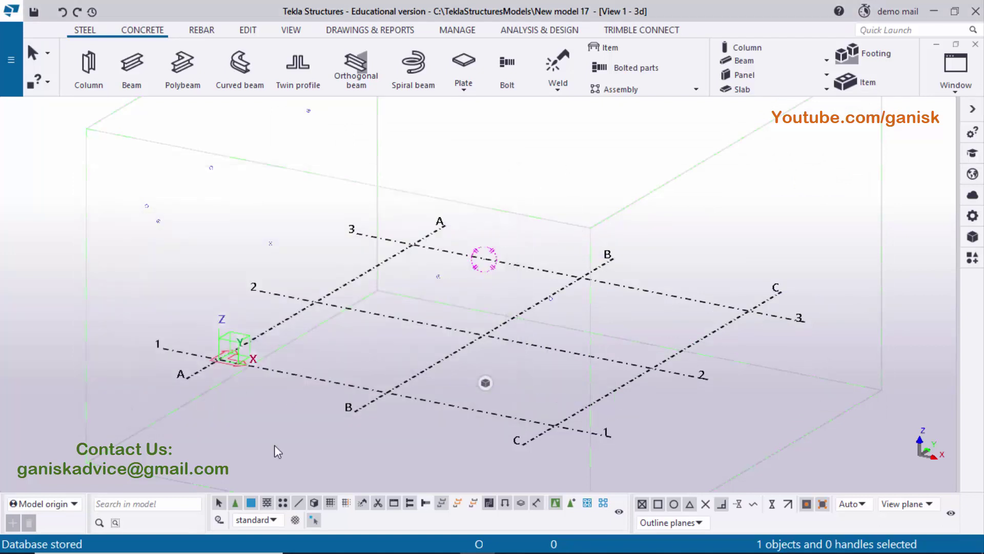
# - Turn off direct modification, open the PLAN @+0 view, and bring the tutorial PDF back up
pyautogui.click(315, 521)
pyautogui.keyDown('ctrl'); pyautogui.moveTo(355, 417); pyautogui.dragTo(380, 417, button='middle'); pyautogui.keyUp('ctrl')
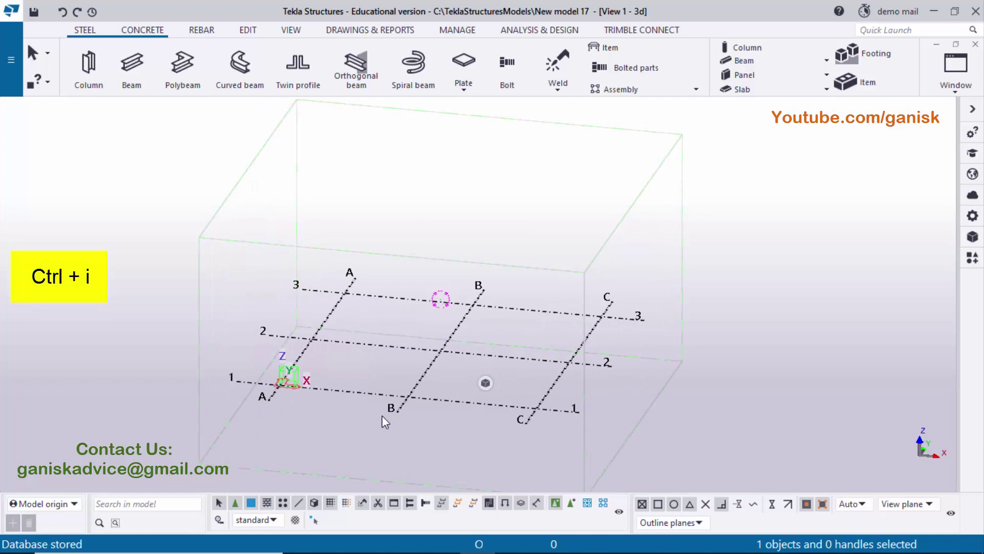
pyautogui.hotkey('ctrl', 'i')
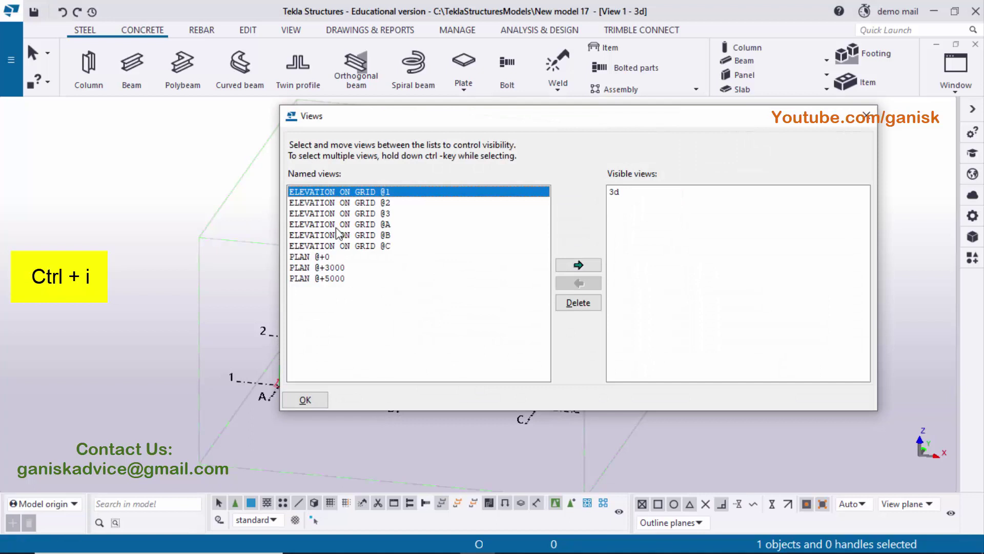
pyautogui.click(313, 257)
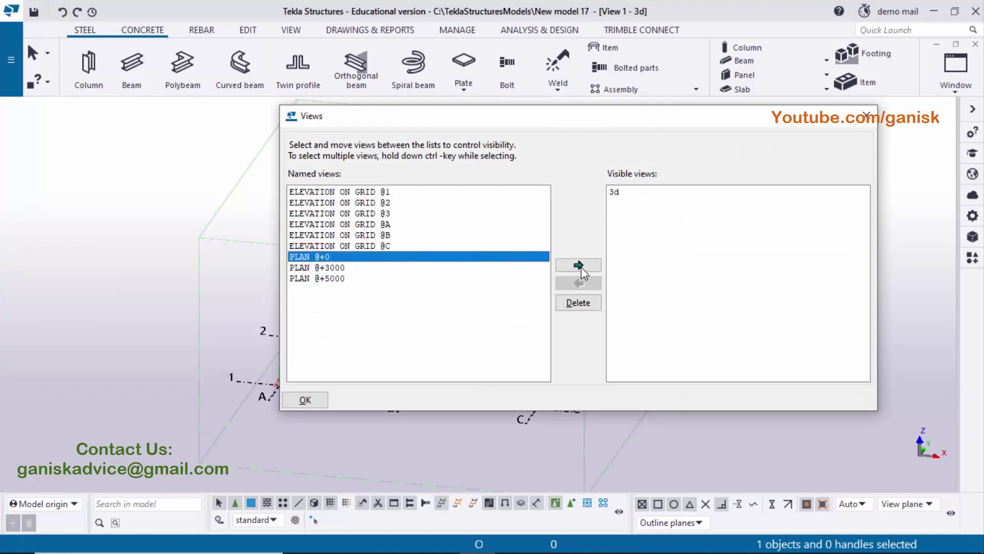
pyautogui.click(579, 265)
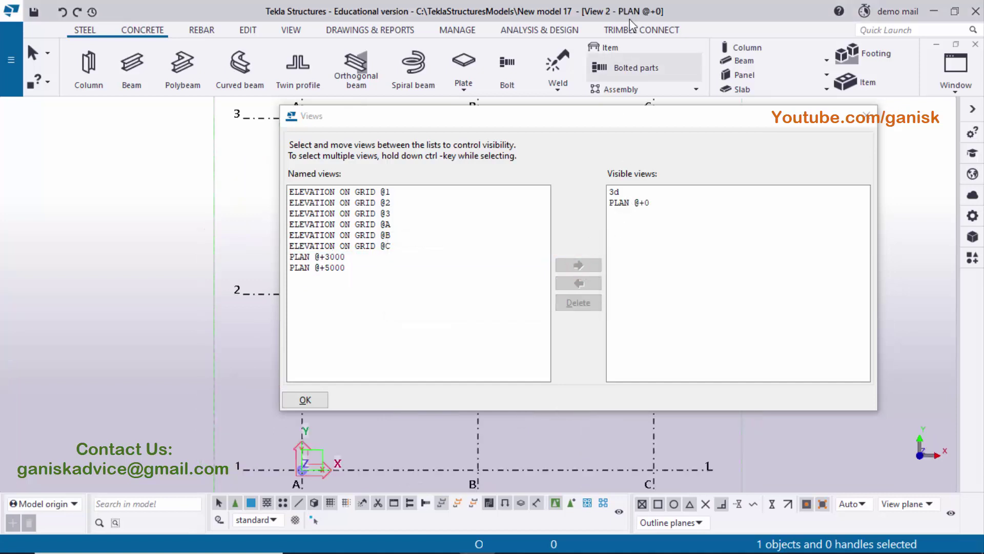
pyautogui.click(867, 116)
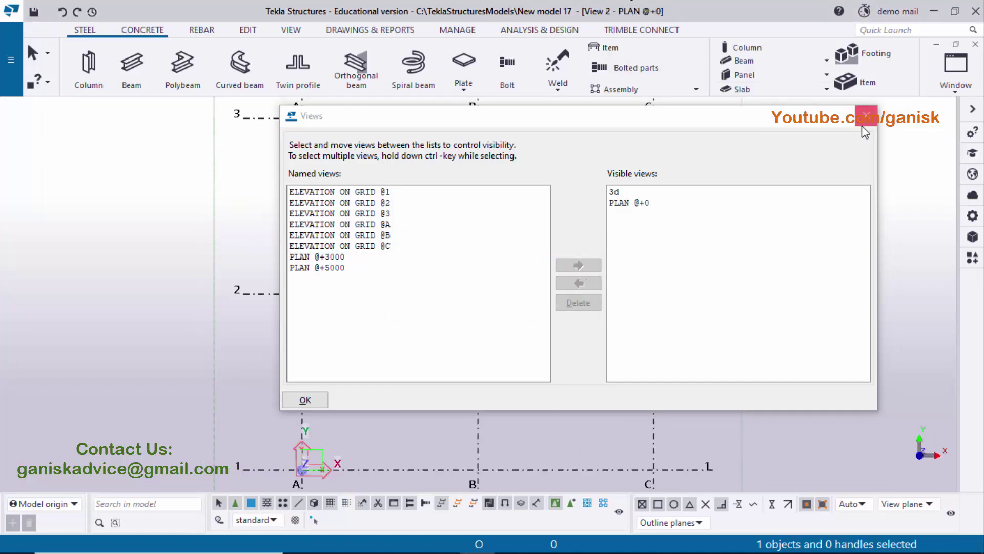
pyautogui.scroll(-2, 538, 312)
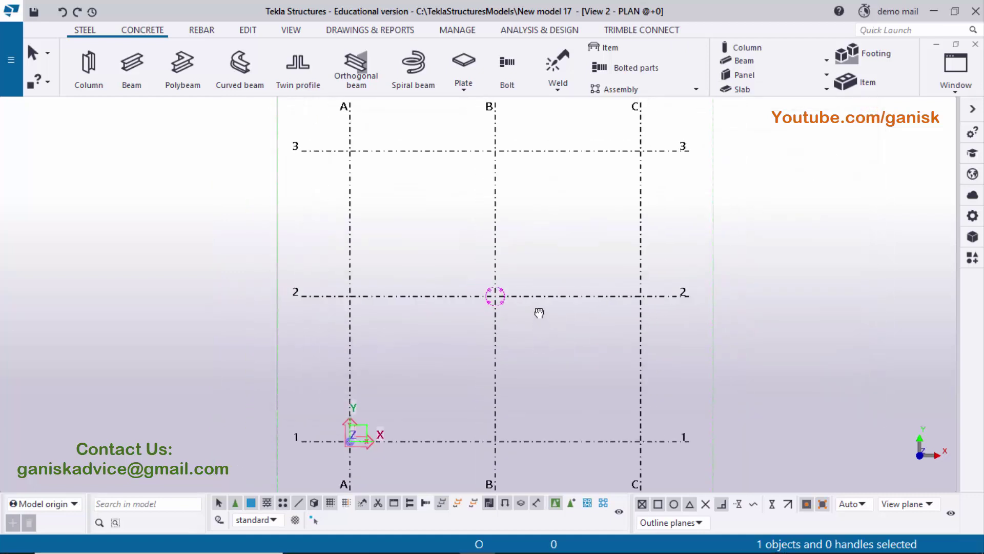
pyautogui.click(442, 545)
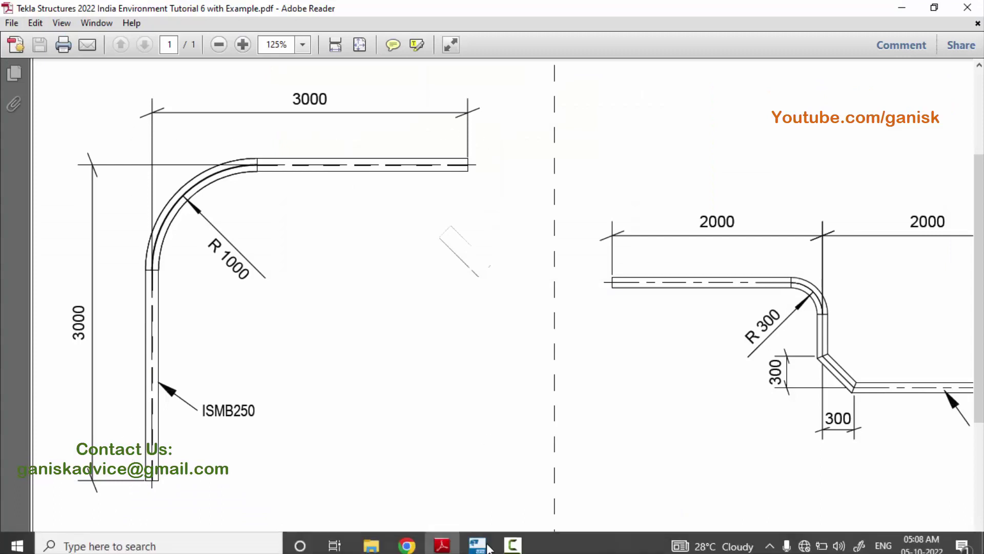
# - Leave the tutorial PDF and return to the Tekla PLAN @+0 grid view
pyautogui.click(477, 541)
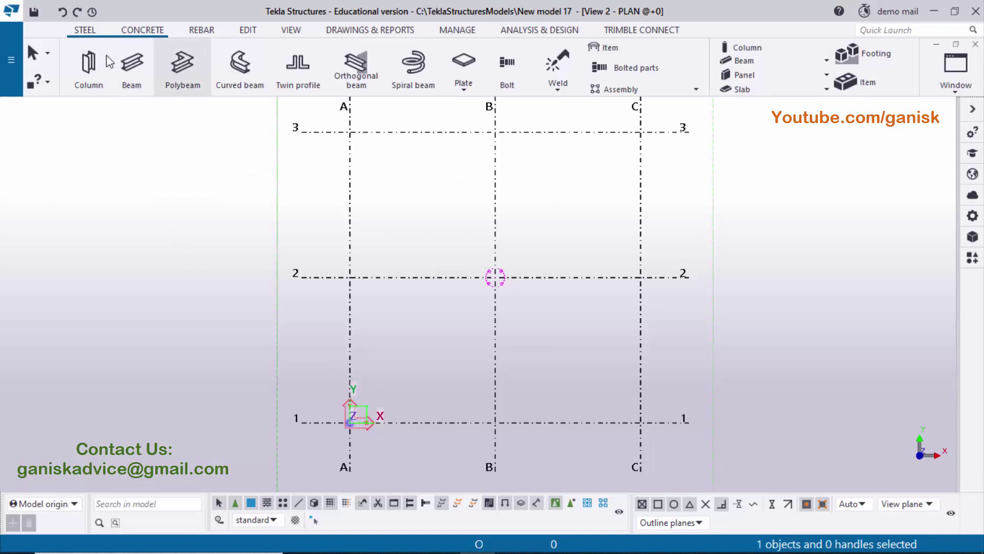
# - Start a steel polybeam at grid intersection A-2, entering 3000 for the next point along grid A
pyautogui.click(85, 32)
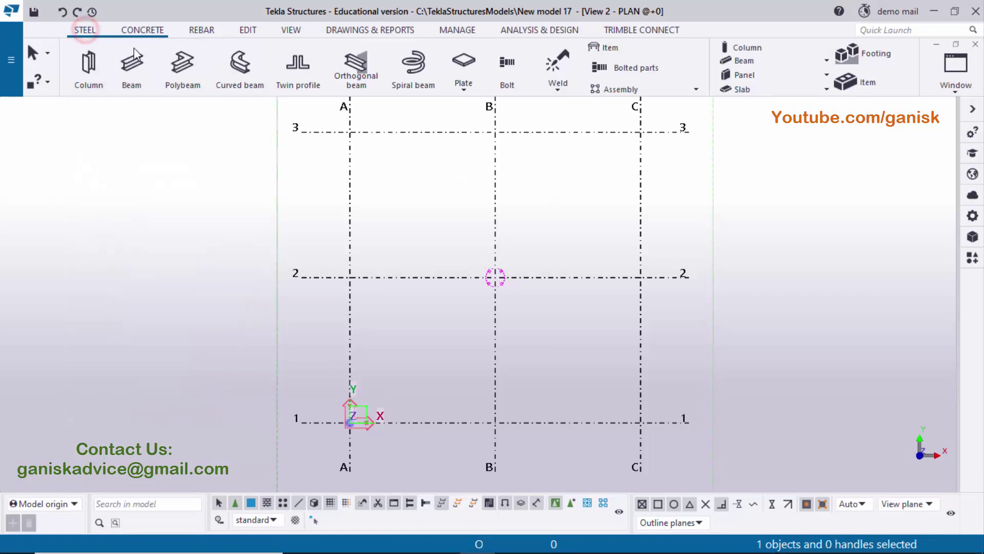
pyautogui.click(184, 66)
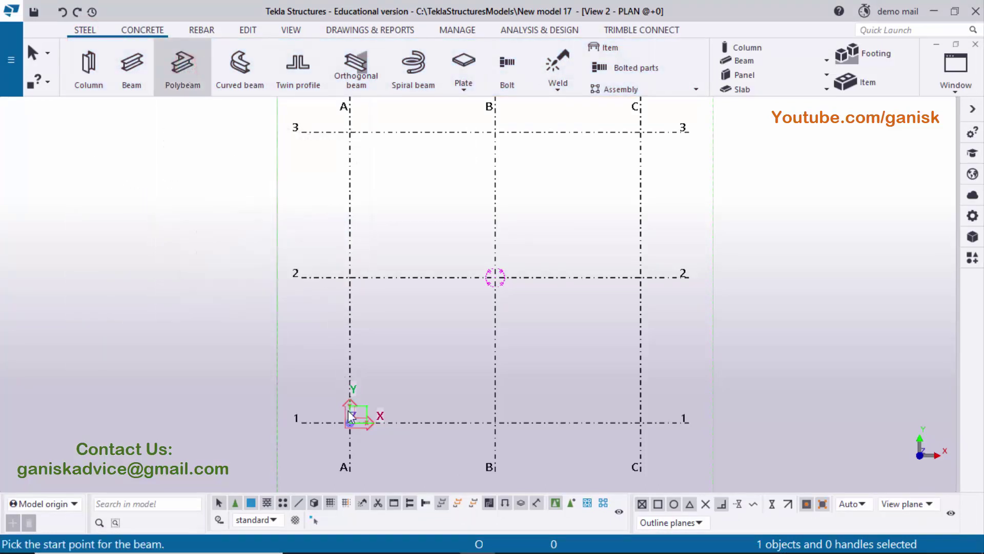
pyautogui.scroll(4, 352, 277)
pyautogui.moveTo(351, 279); pyautogui.dragTo(357, 446, button='middle')
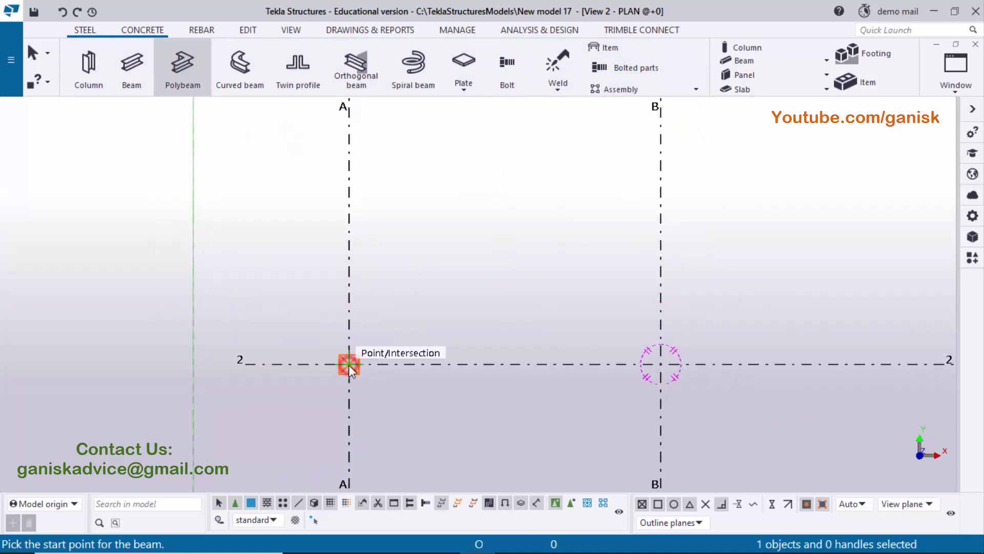
pyautogui.click(349, 365)
pyautogui.keyDown('ctrl'); pyautogui.scroll(3, 345, 226); pyautogui.keyUp('ctrl')
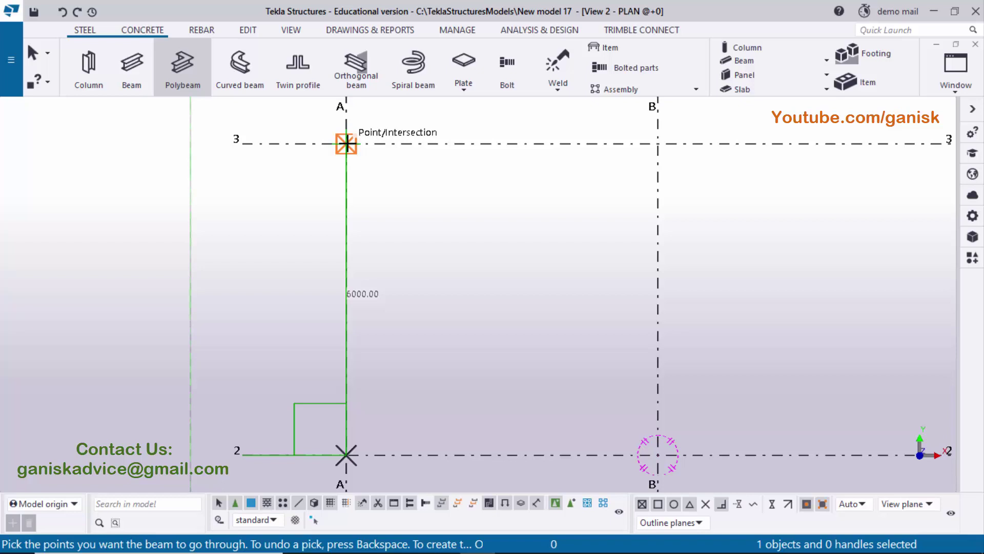
pyautogui.write('3000')
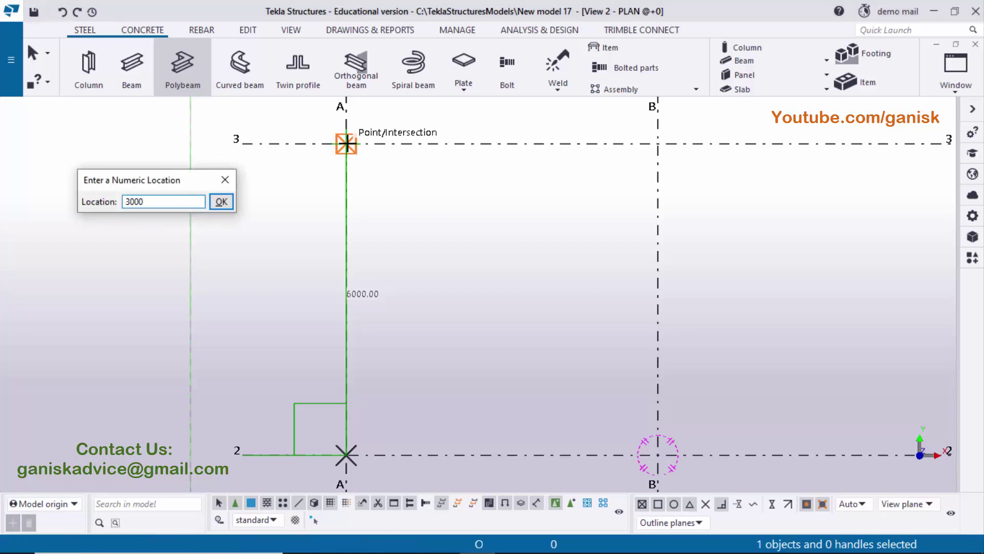
pyautogui.press('Return')
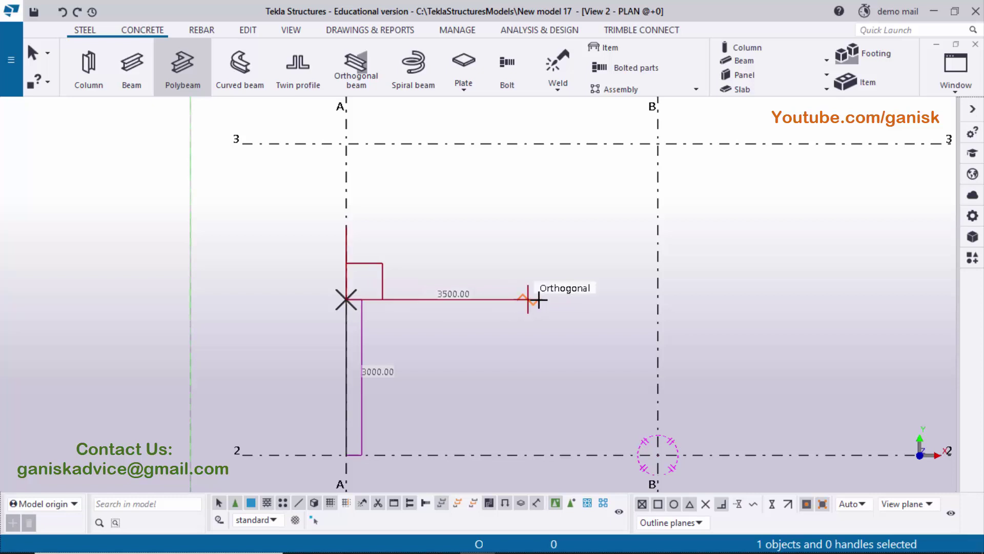
# - Place the remaining points, a 3000 mm leg toward grid B, to create the L-shaped polybeam
pyautogui.write('3000')
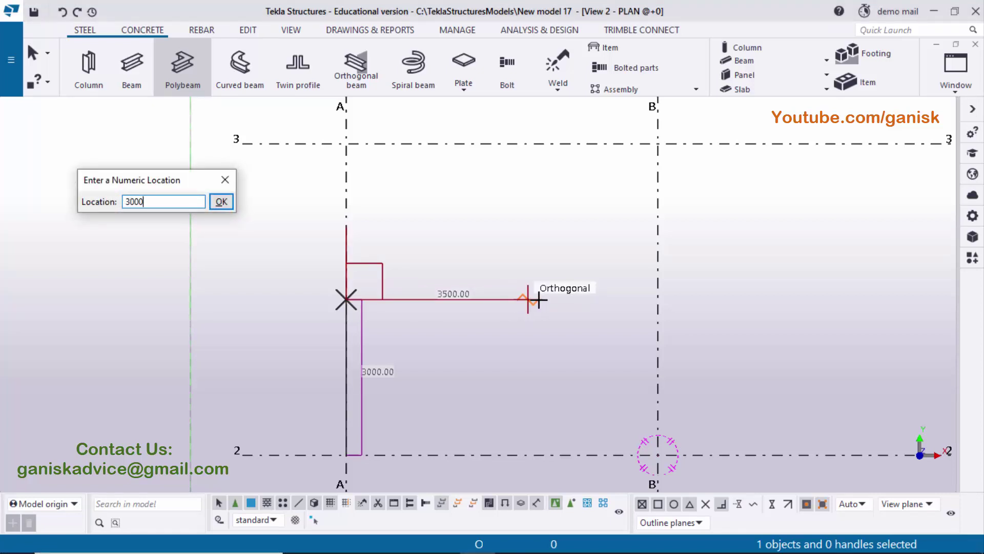
pyautogui.press('Return')
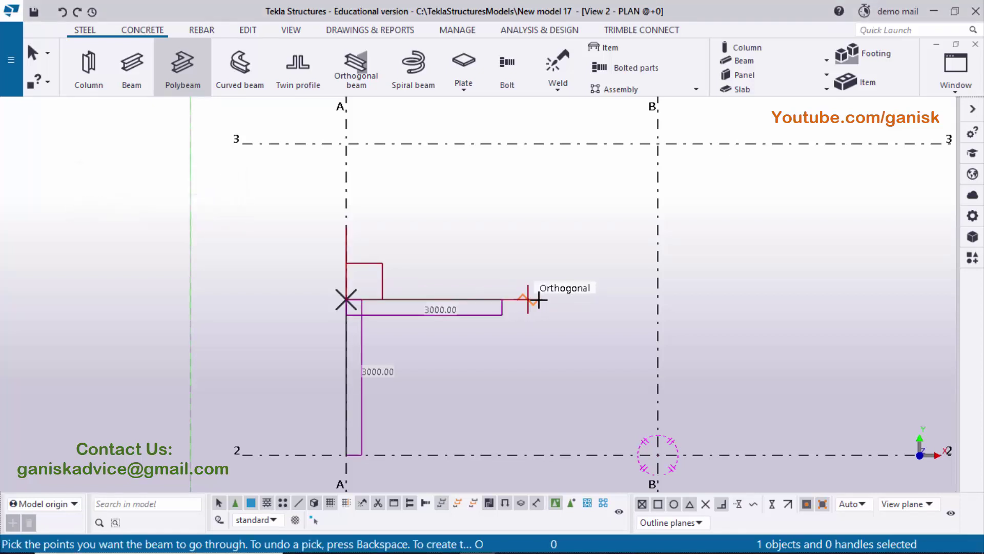
pyautogui.scroll(1, 425, 338)
pyautogui.scroll(-1, 352, 448)
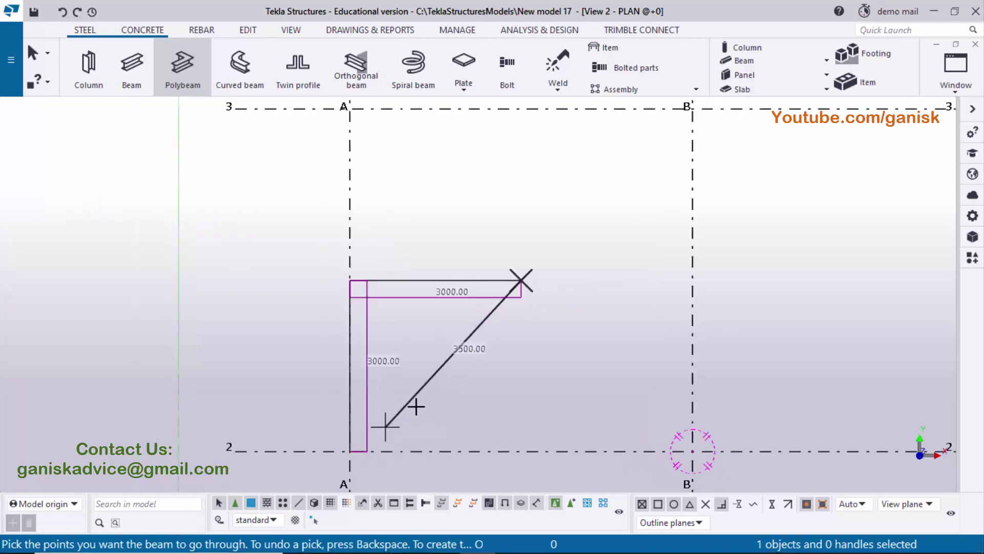
pyautogui.click(350, 450)
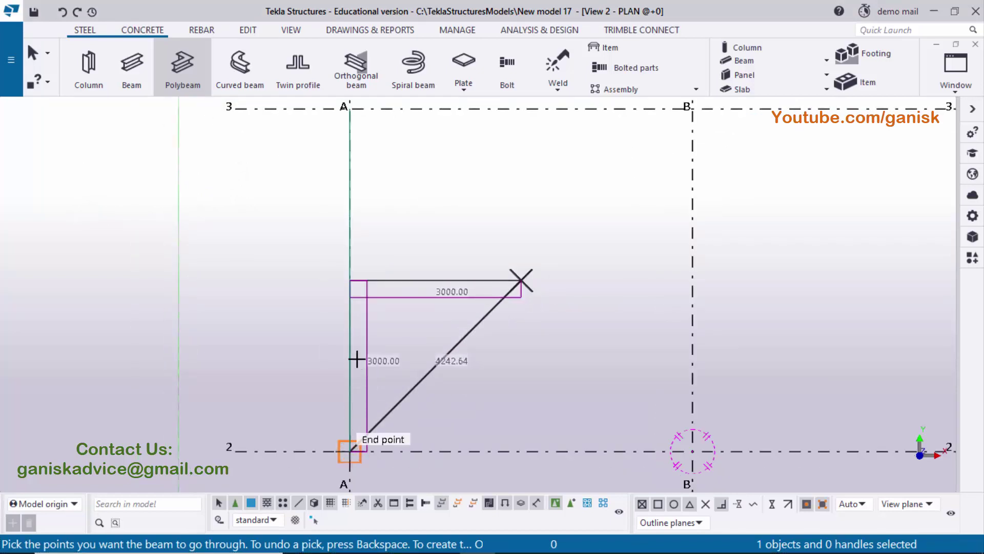
pyautogui.click(521, 280)
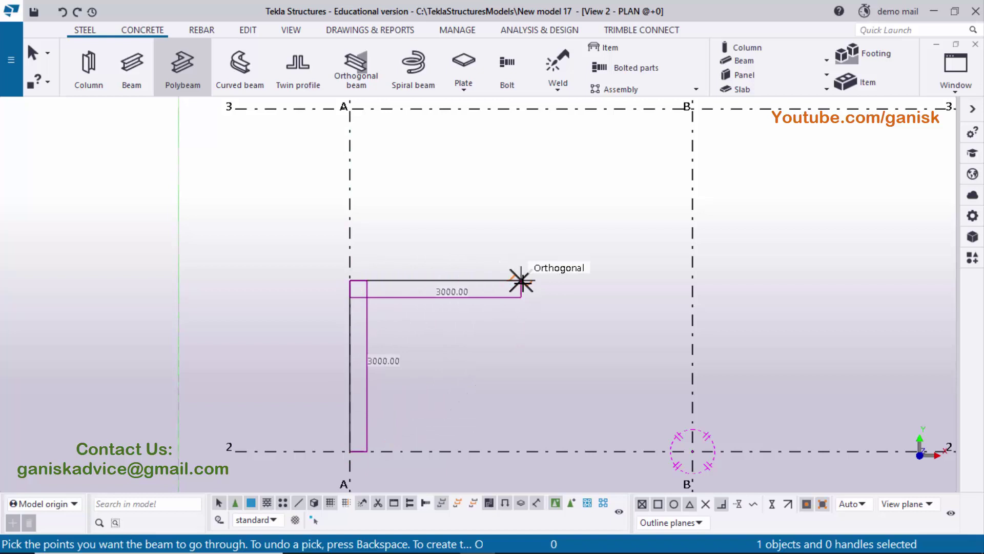
pyautogui.middleClick(565, 310)
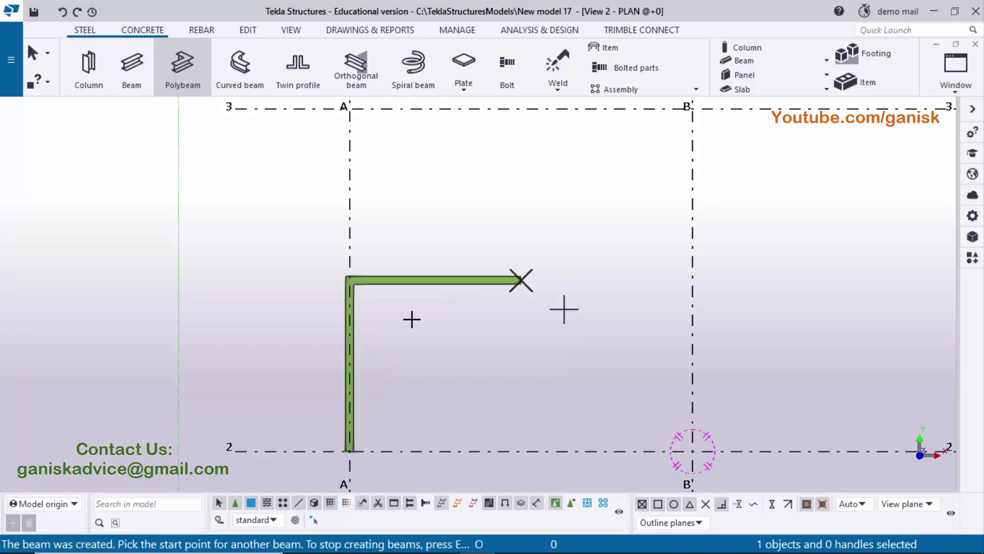
# - Interrupt the polybeam command so no further beams are drawn
pyautogui.scroll(3, 348, 453)
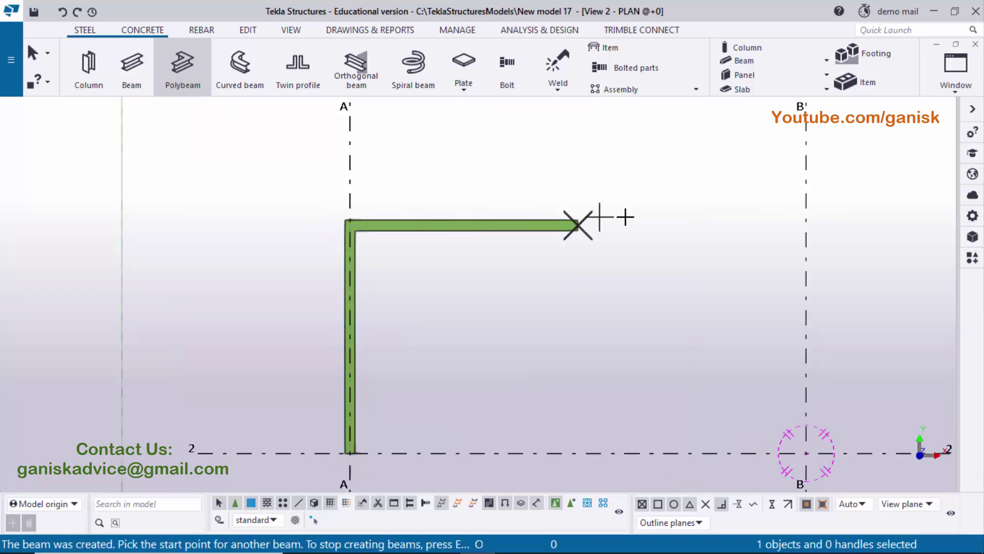
pyautogui.rightClick(663, 170)
pyautogui.click(671, 174)
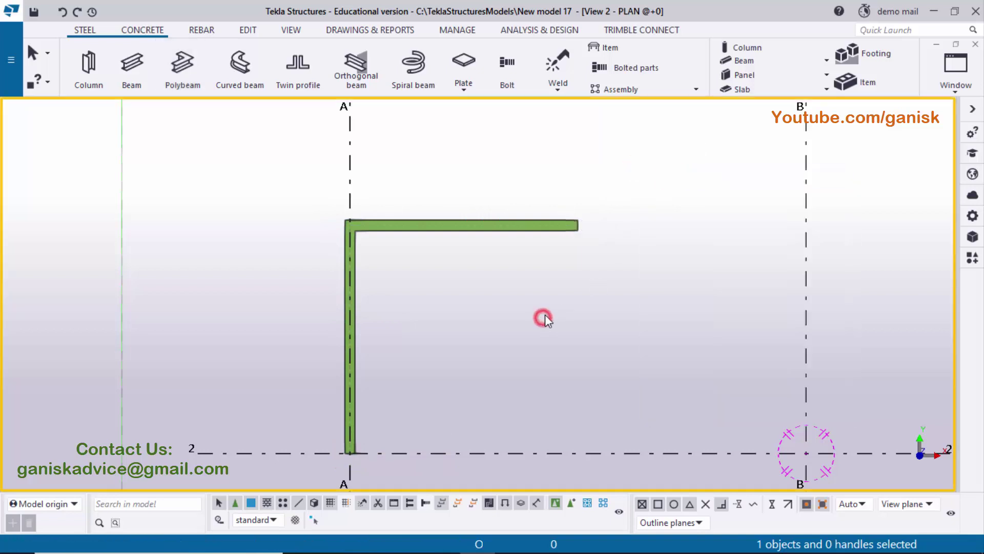
# - Switch to View 1 - 3d to see the L-shaped beam, comparing it with the reference PDF
pyautogui.click(971, 80)
pyautogui.click(907, 193)
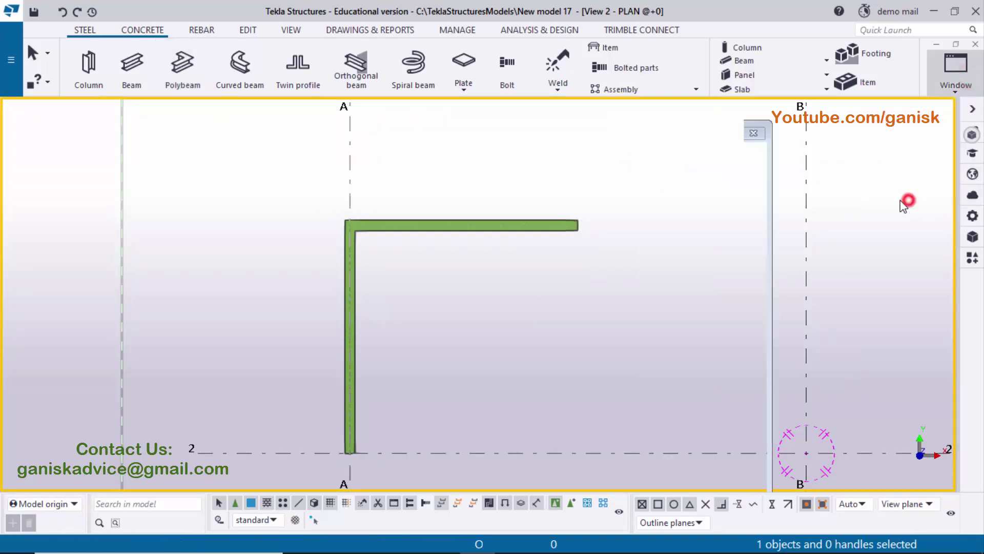
pyautogui.scroll(5, 338, 310)
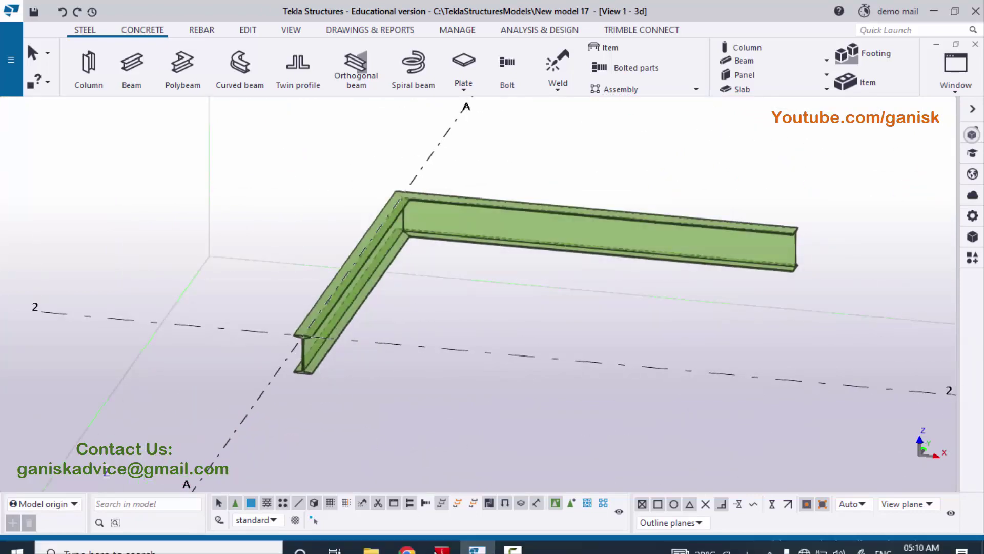
pyautogui.click(442, 539)
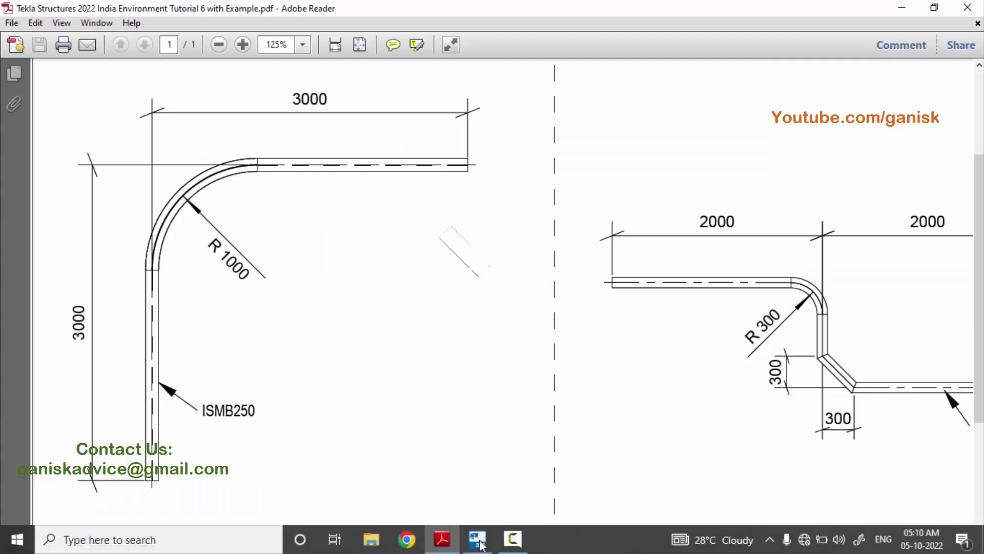
pyautogui.click(477, 542)
pyautogui.scroll(2, 314, 382)
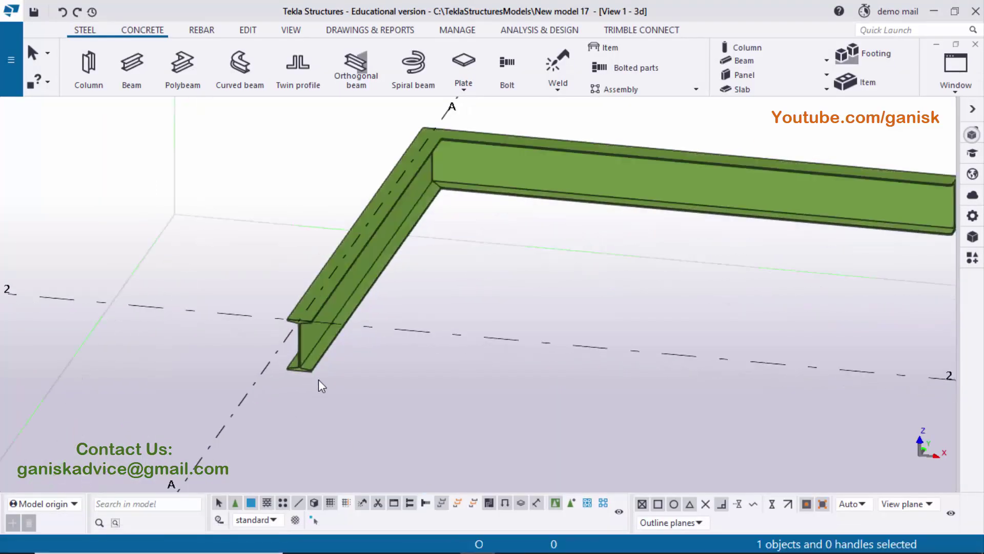
# - Open and close the grid's properties
pyautogui.scroll(-2, 323, 384)
pyautogui.scroll(-1, 362, 316)
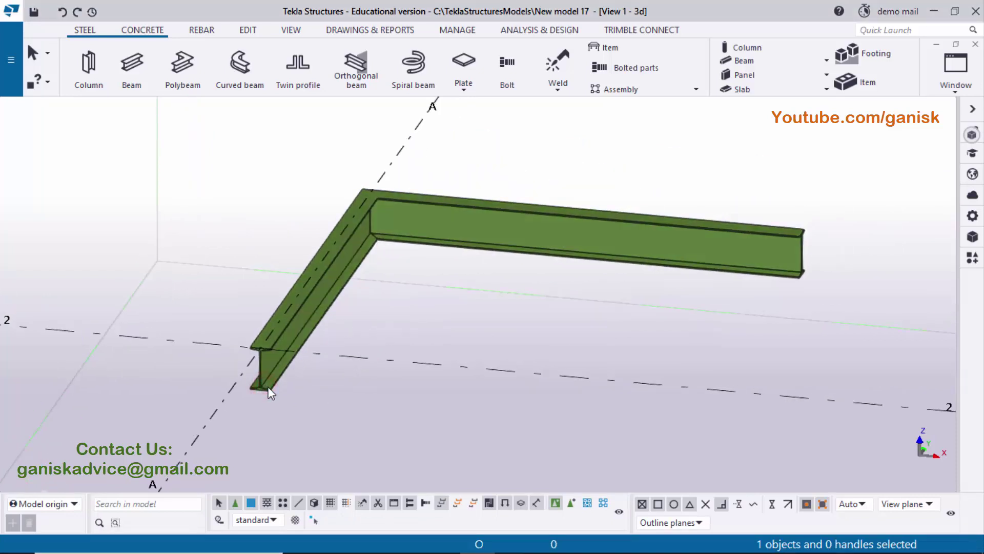
pyautogui.hotkey('alt', 'Return')
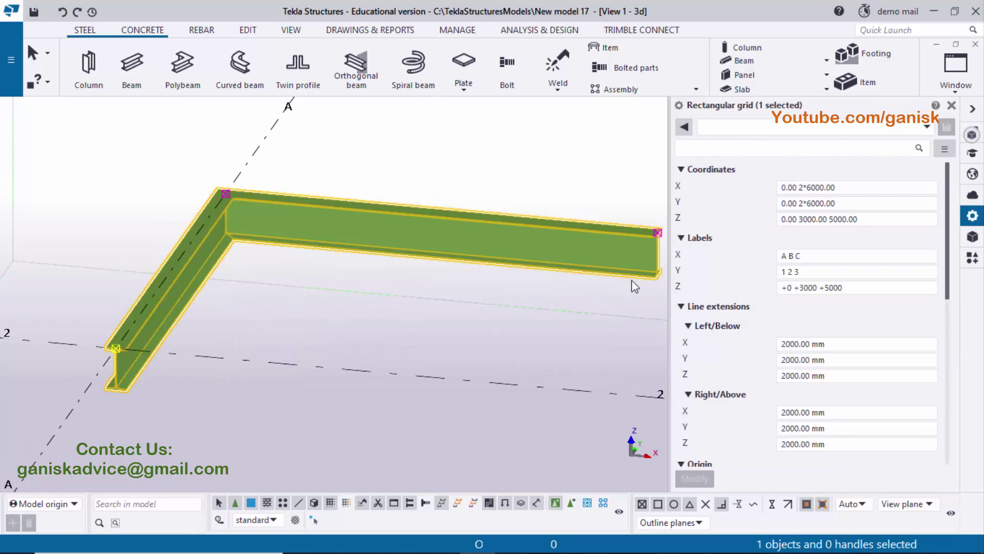
pyautogui.click(951, 109)
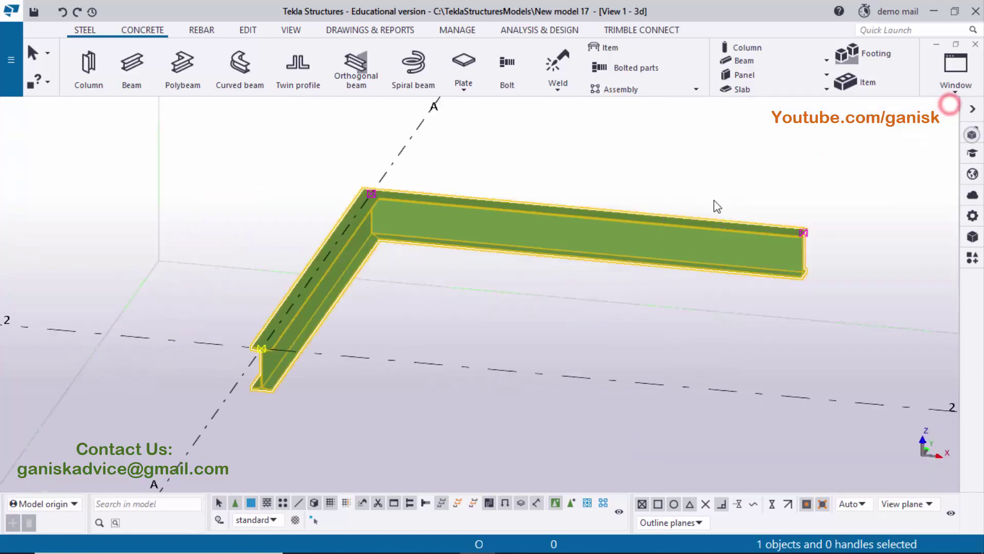
# - Open the L-beam's properties showing ISMB300 and check the drawing's required ISMB250 profile
pyautogui.click(340, 299)
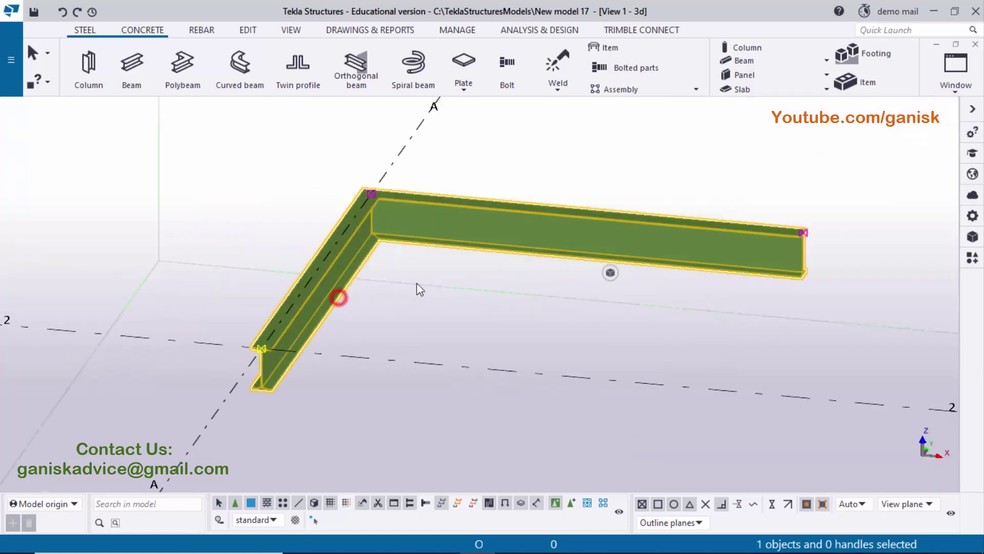
pyautogui.doubleClick(548, 252)
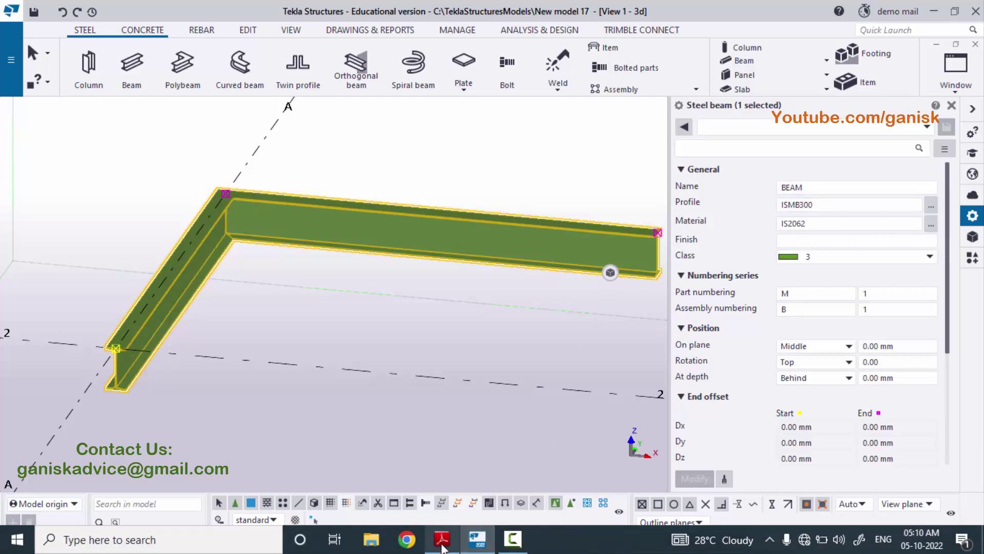
pyautogui.click(441, 542)
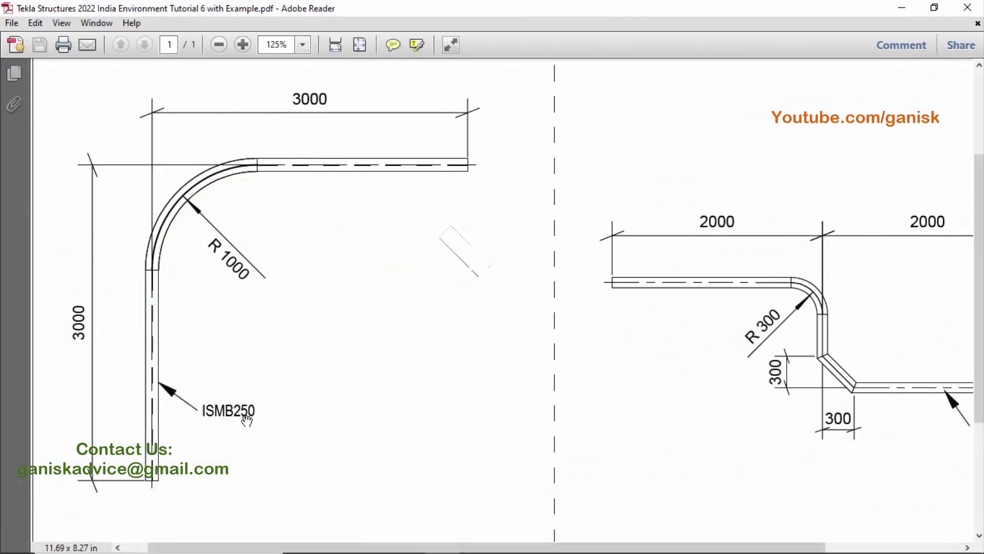
pyautogui.click(477, 543)
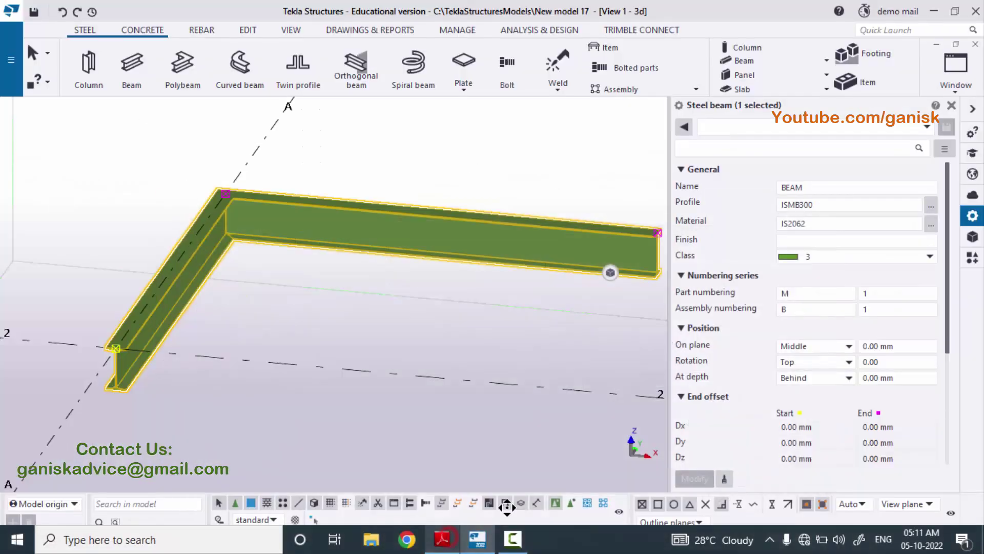
# - Pick ISMB250 from the profile catalog, modify the L-beam with it, and close its properties
pyautogui.click(816, 205)
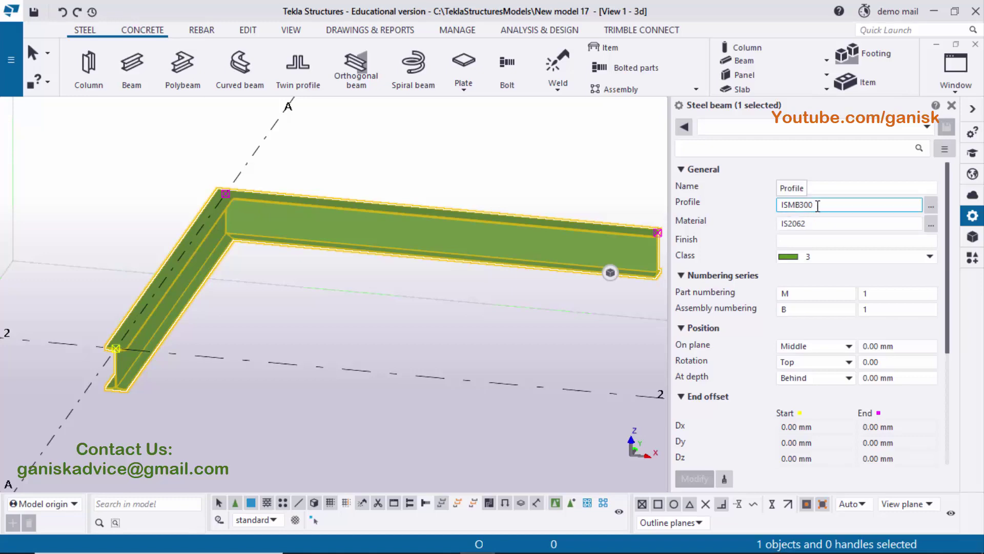
pyautogui.click(932, 210)
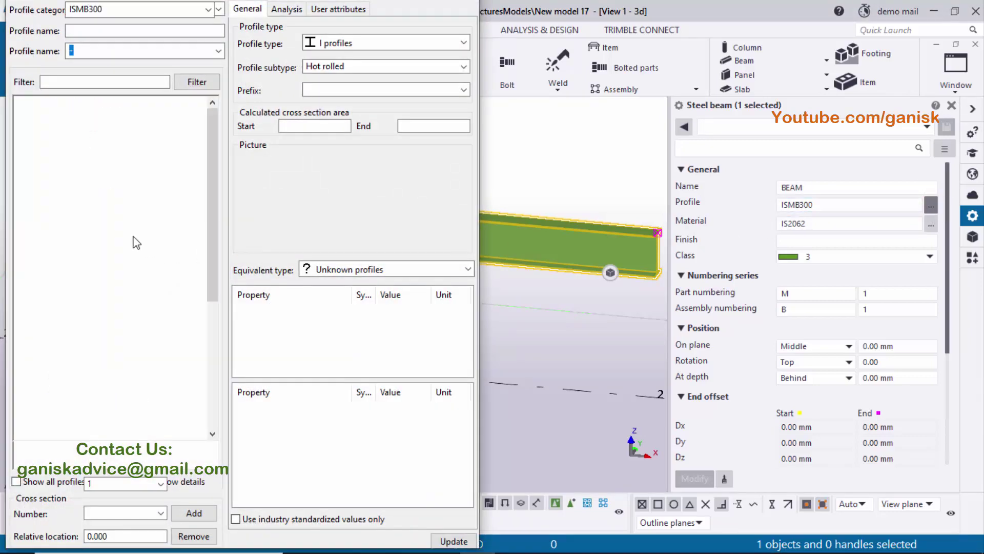
pyautogui.click(114, 233)
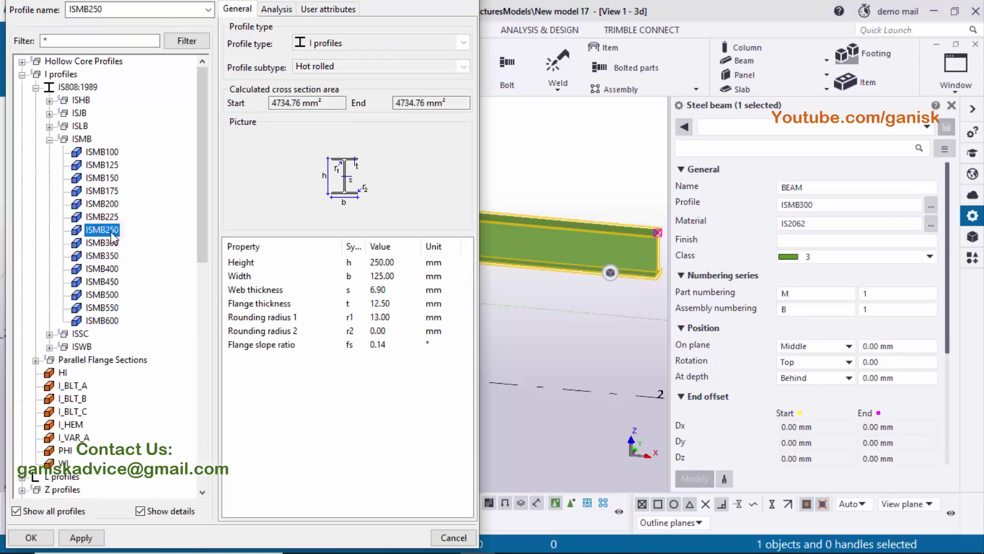
pyautogui.click(81, 537)
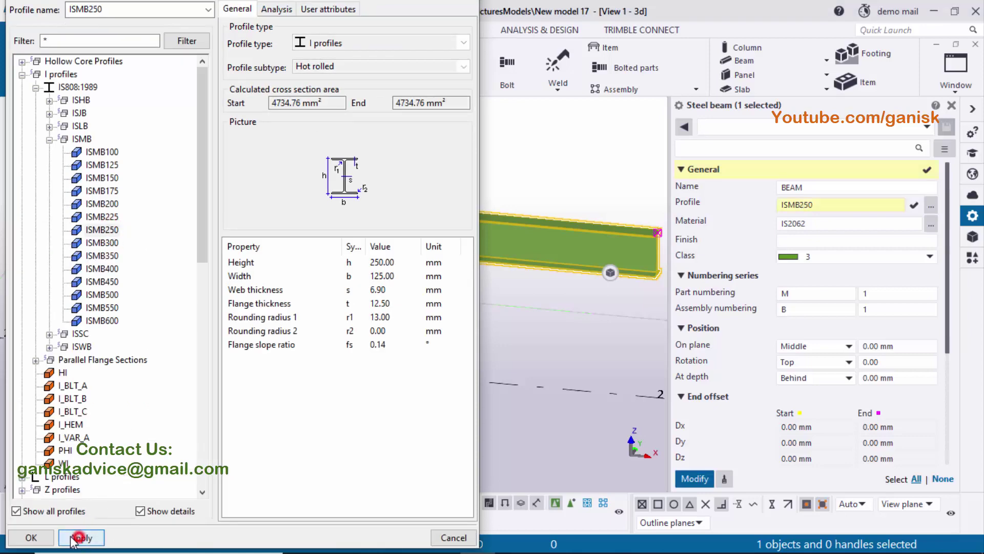
pyautogui.click(32, 538)
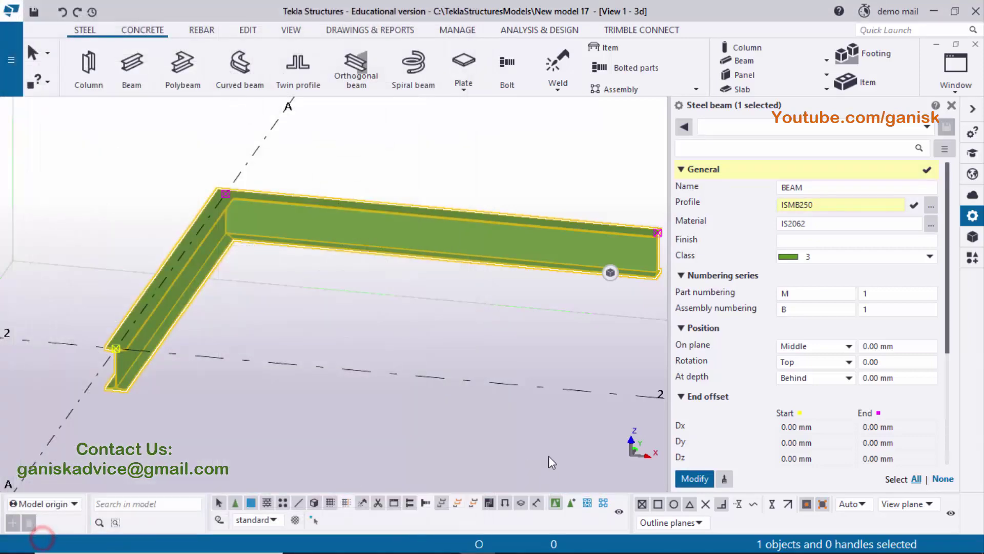
pyautogui.click(695, 478)
pyautogui.scroll(2, 124, 374)
pyautogui.scroll(3, 125, 376)
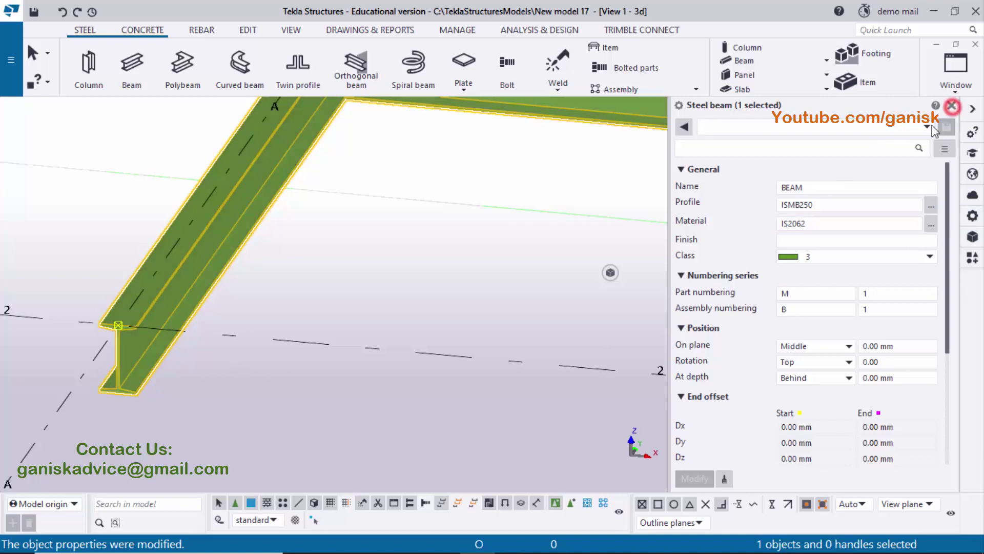
pyautogui.click(952, 105)
pyautogui.scroll(-3, 482, 323)
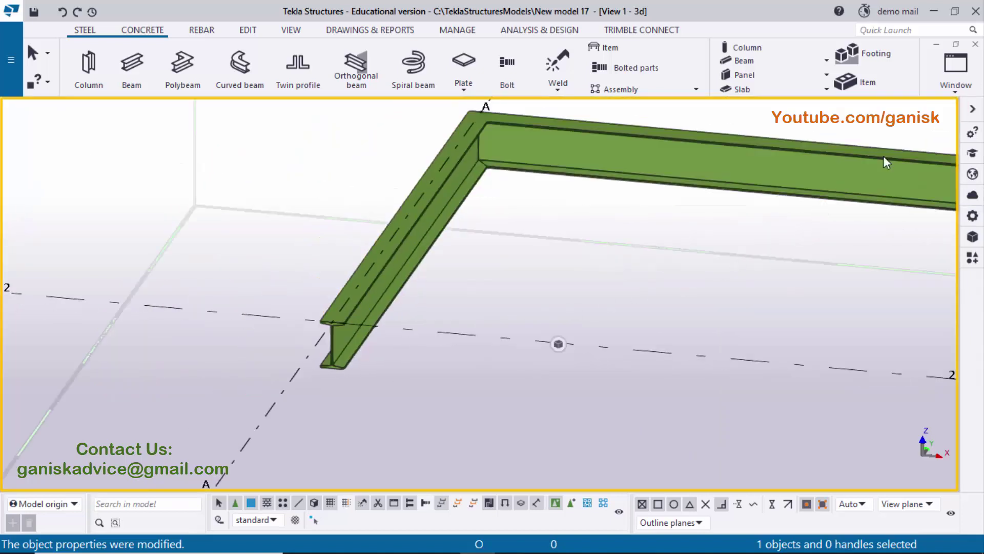
# - Switch to the plan view, check the reference PDF, and set the rotation centre at the beam's inner corner
pyautogui.click(955, 67)
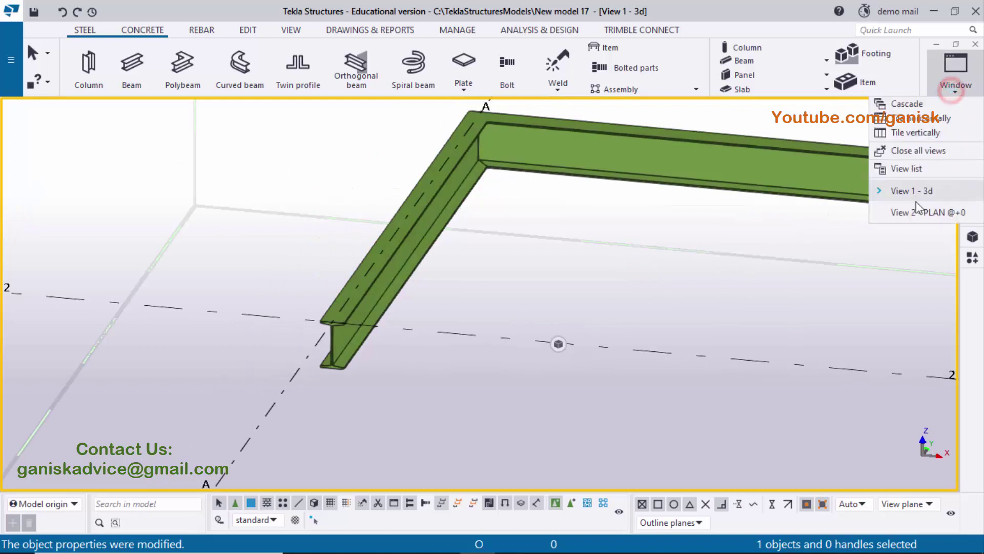
pyautogui.click(943, 209)
pyautogui.scroll(5, 394, 251)
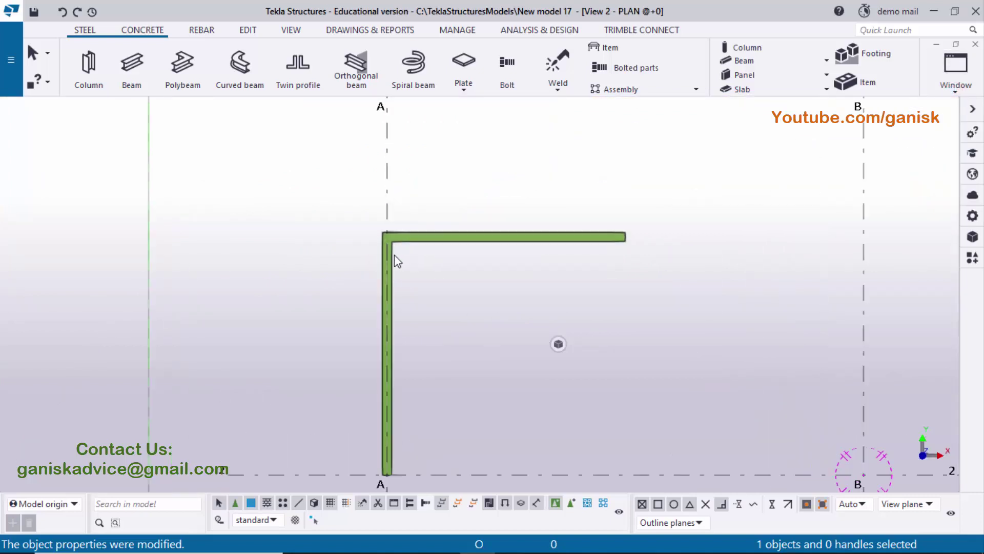
pyautogui.scroll(1, 397, 251)
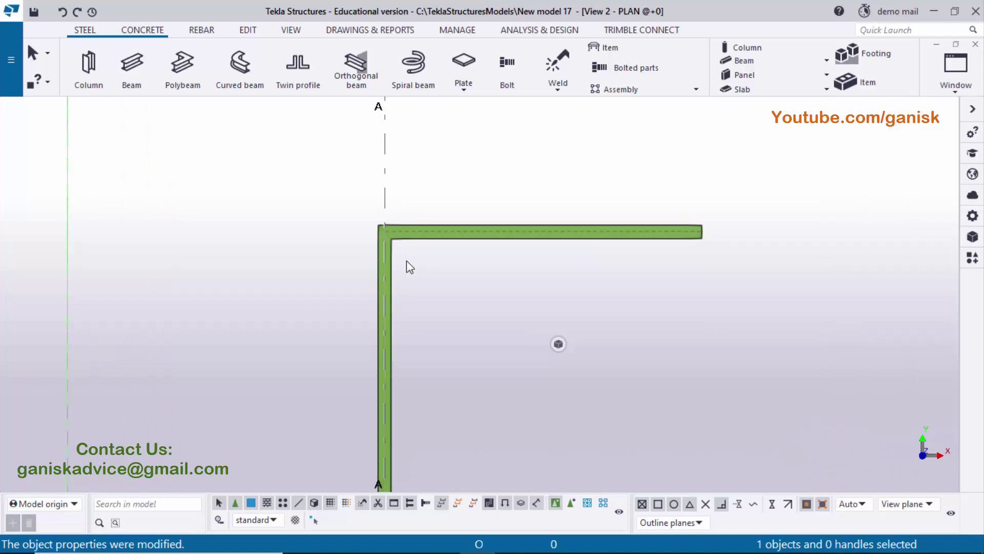
pyautogui.click(442, 539)
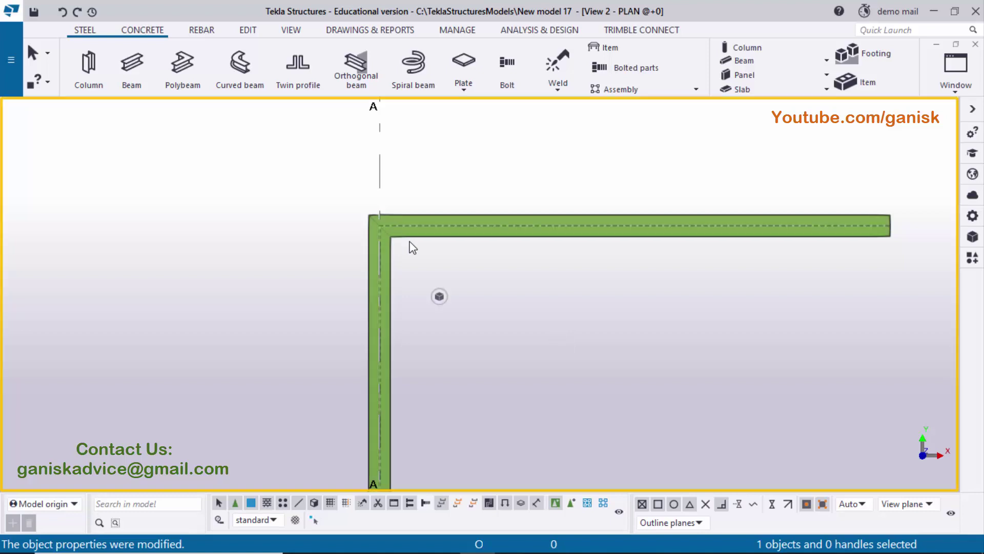
pyautogui.click(410, 238)
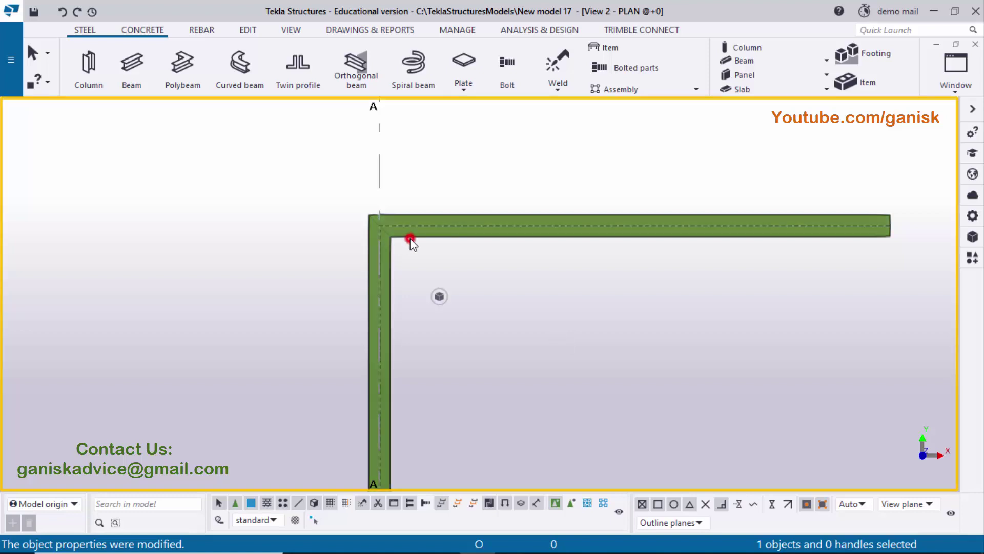
# - Set the beam corner's chamfer type to Rounding with a 1000 mm radius and apply it
pyautogui.doubleClick(379, 225)
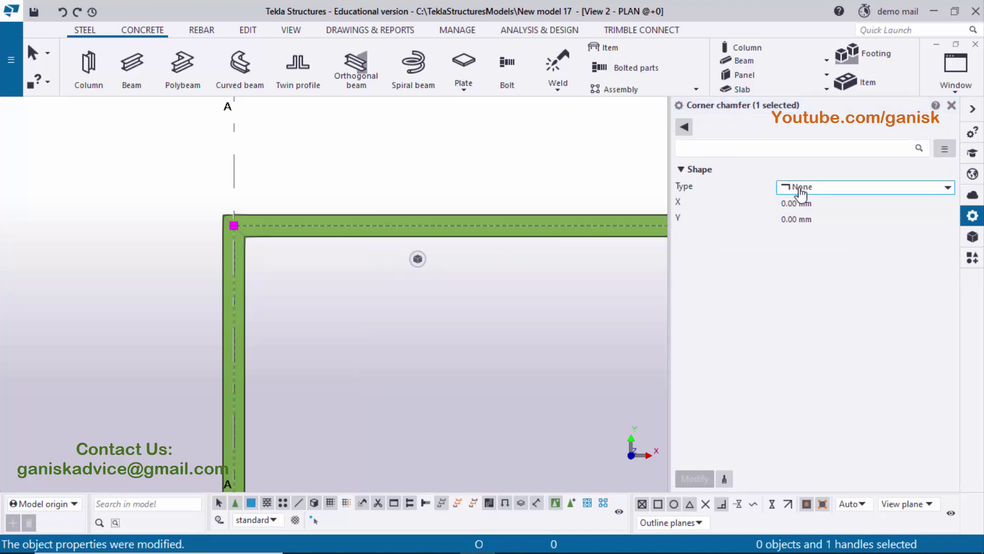
pyautogui.click(897, 189)
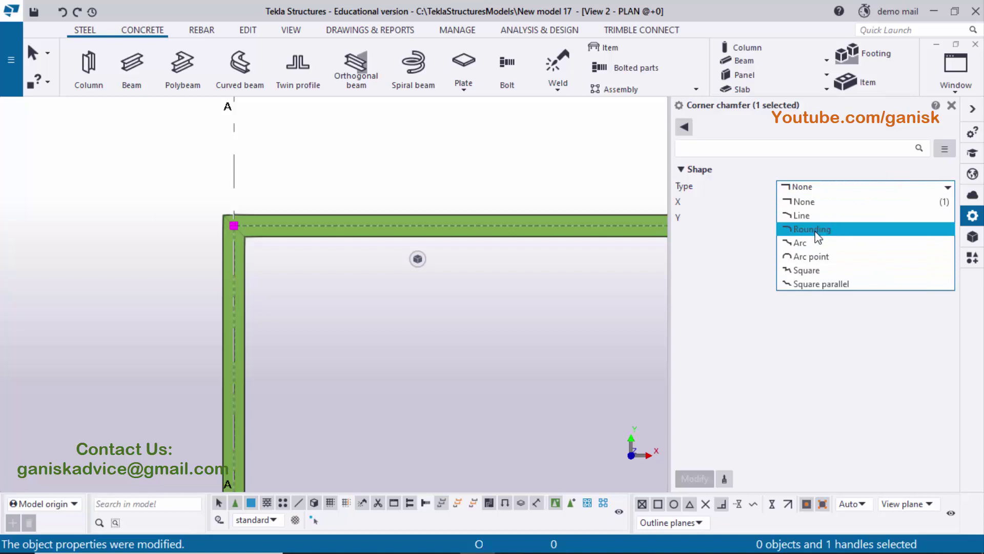
pyautogui.click(808, 230)
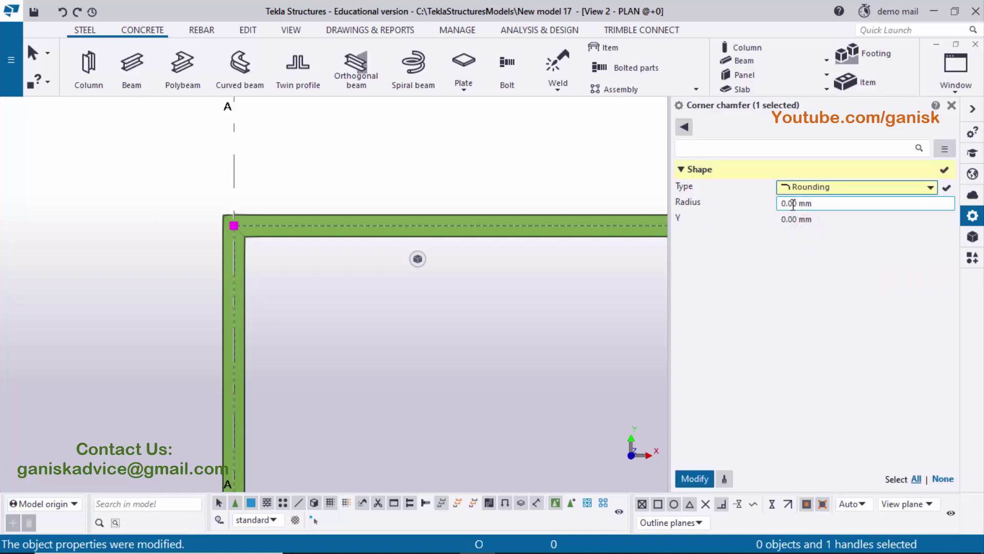
pyautogui.click(711, 204)
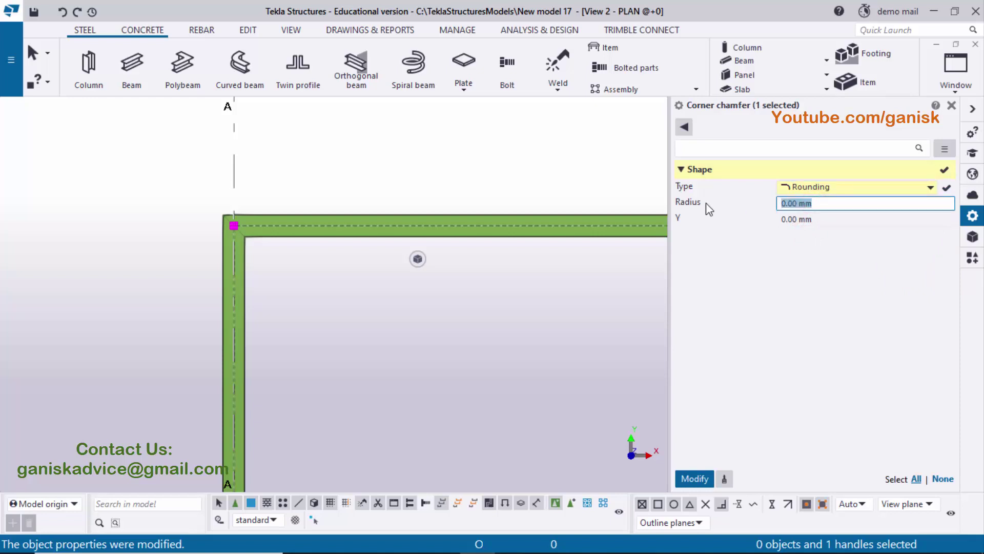
pyautogui.write('1000')
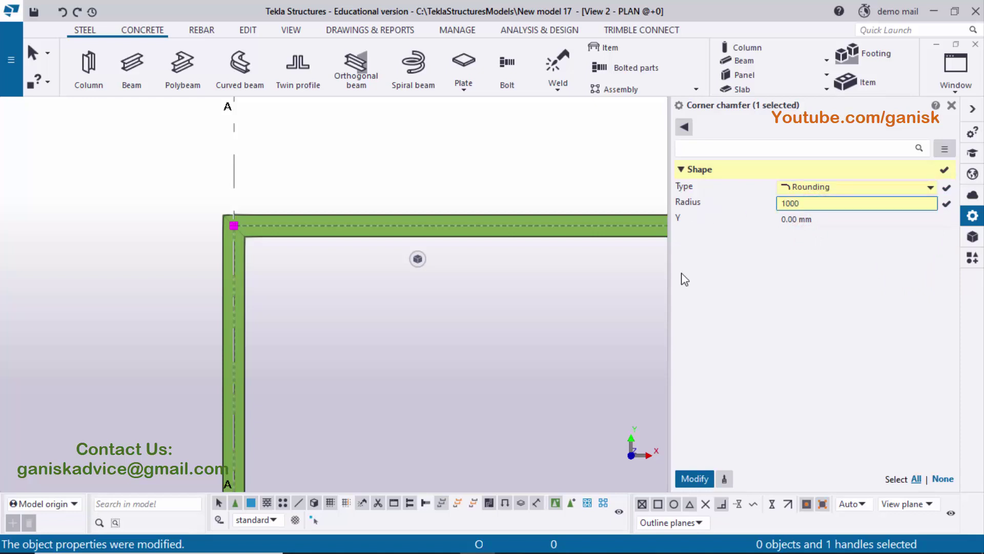
pyautogui.click(694, 478)
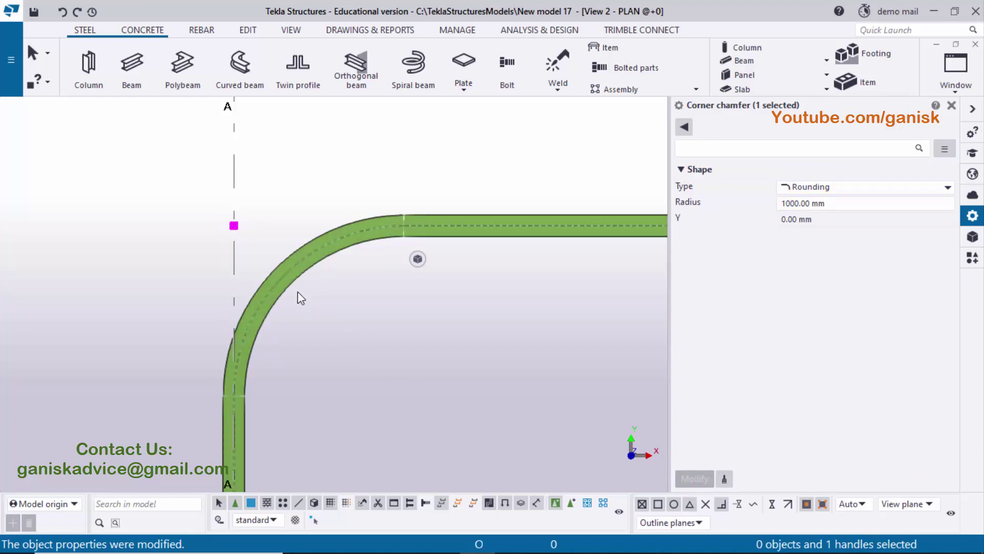
pyautogui.click(952, 105)
# - Select the curved beam and switch to the reference drawing in Adobe Reader
pyautogui.scroll(-5, 630, 268)
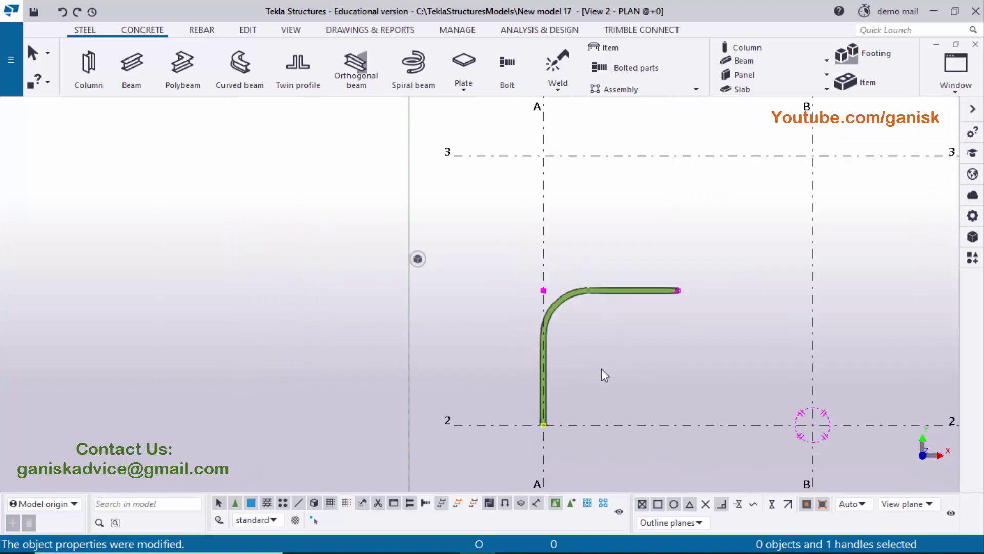
pyautogui.click(571, 281)
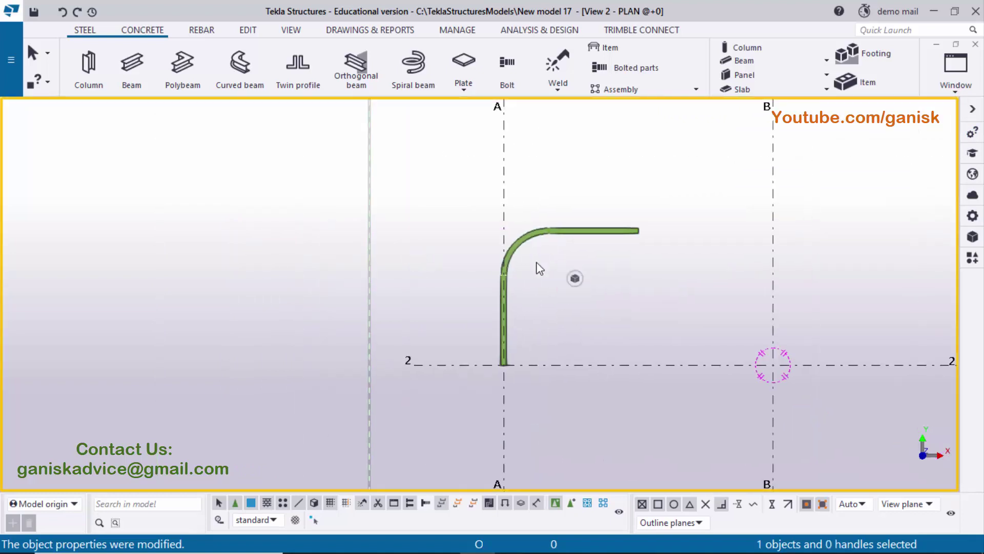
pyautogui.scroll(2, 535, 268)
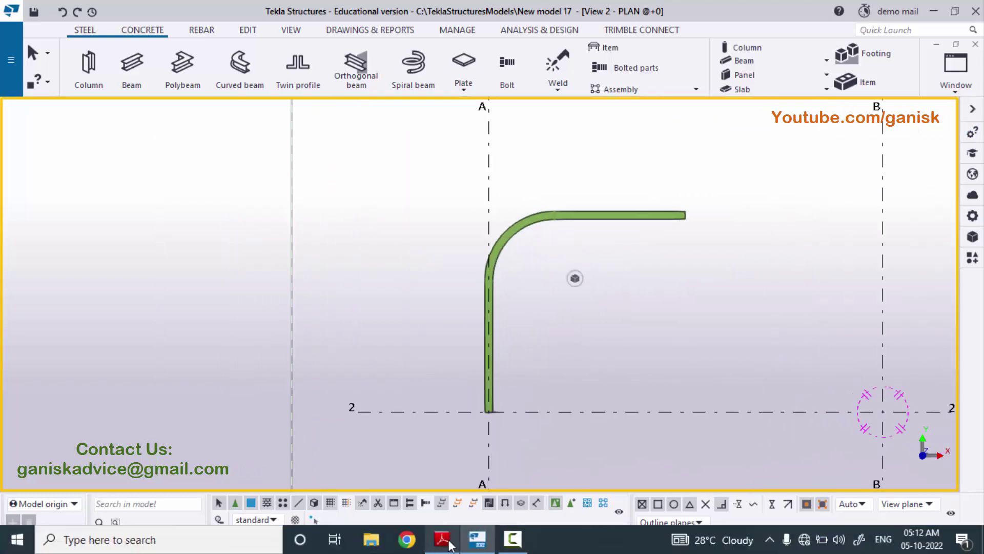
pyautogui.click(444, 539)
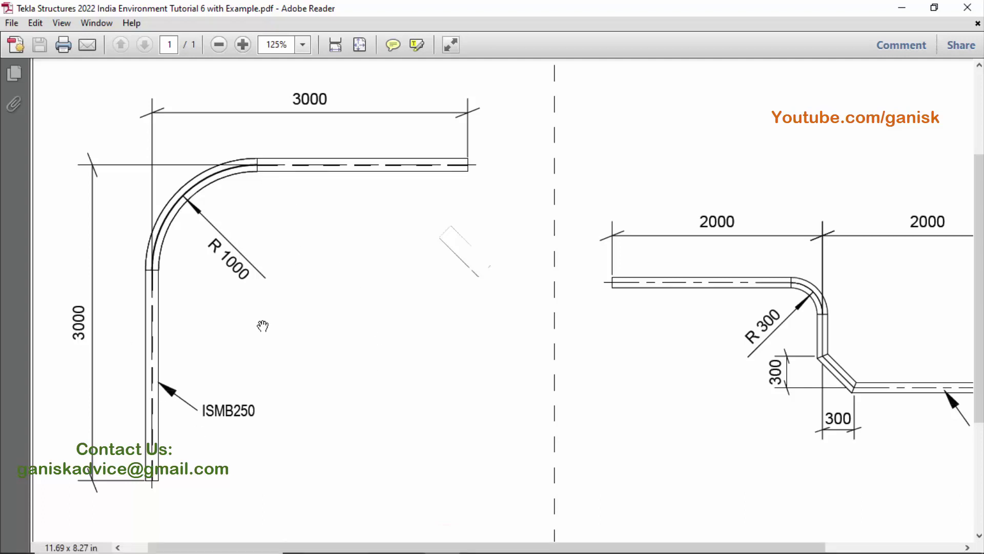
# - Pan the PDF to the PIPE100*5 drawing with its R300 bend and 300×300 chamfer, then return to Tekla
pyautogui.moveTo(633, 321); pyautogui.dragTo(307, 263)
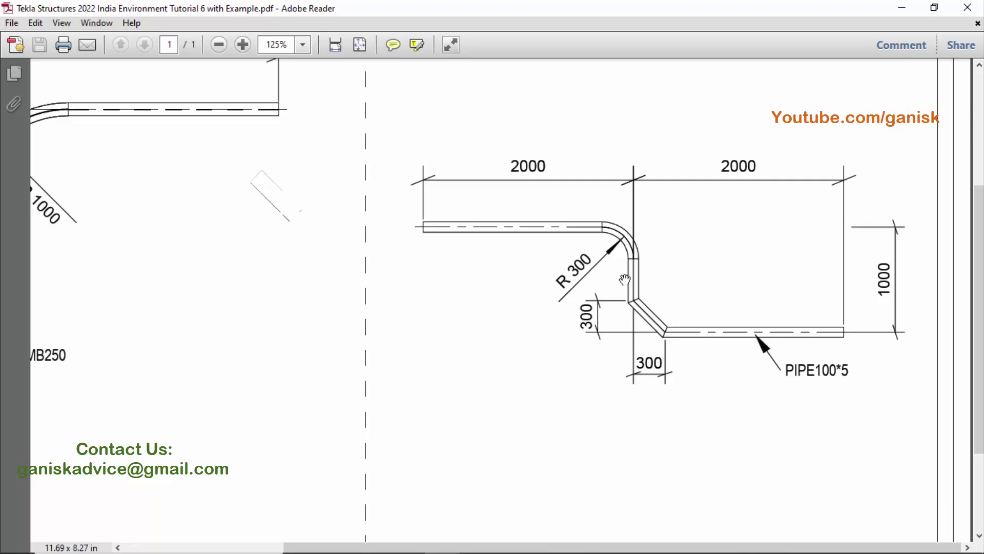
pyautogui.click(478, 538)
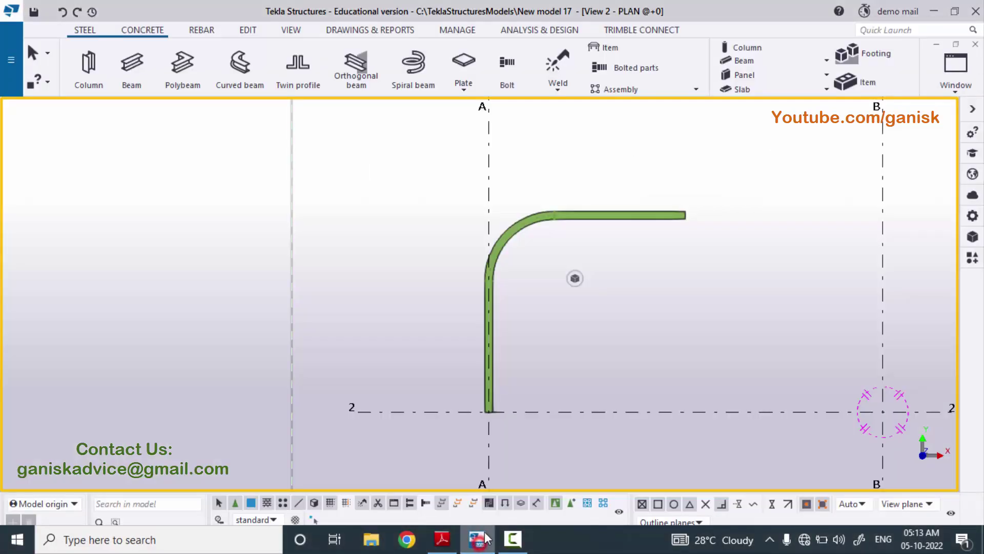
# - Start a new polybeam at grid intersection B/2 after checking the pipe drawing
pyautogui.scroll(-3, 607, 338)
pyautogui.moveTo(587, 359); pyautogui.dragTo(473, 376, button='middle')
pyautogui.click(183, 64)
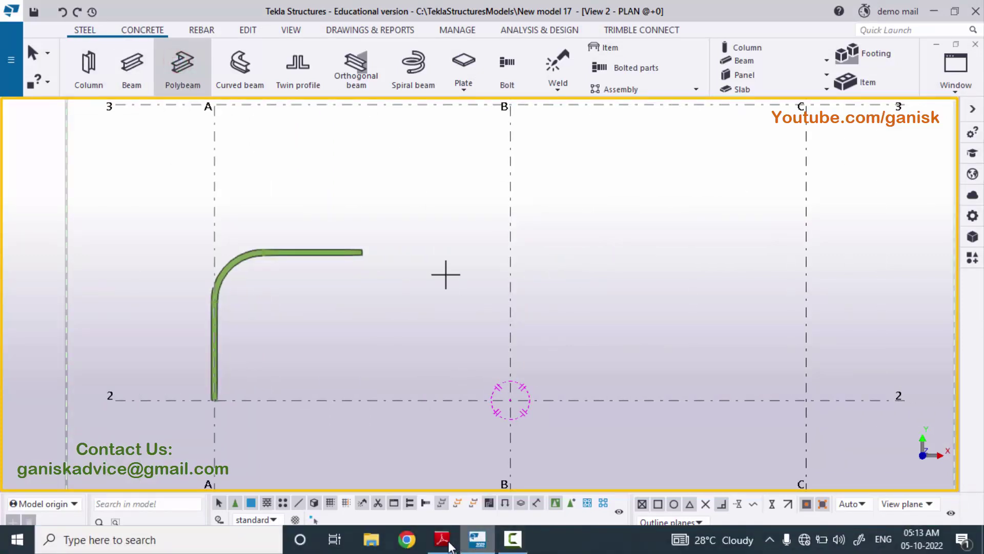
pyautogui.click(448, 543)
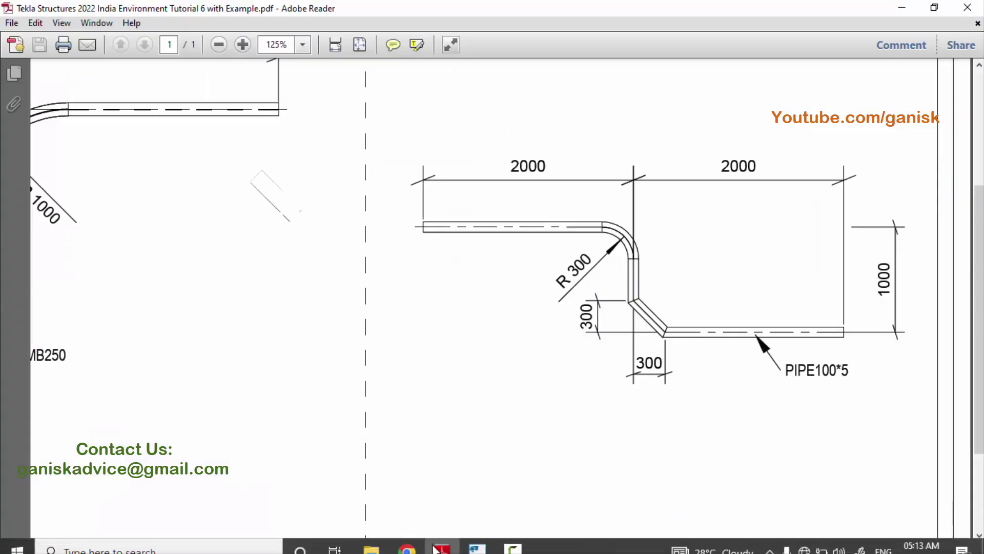
pyautogui.click(473, 540)
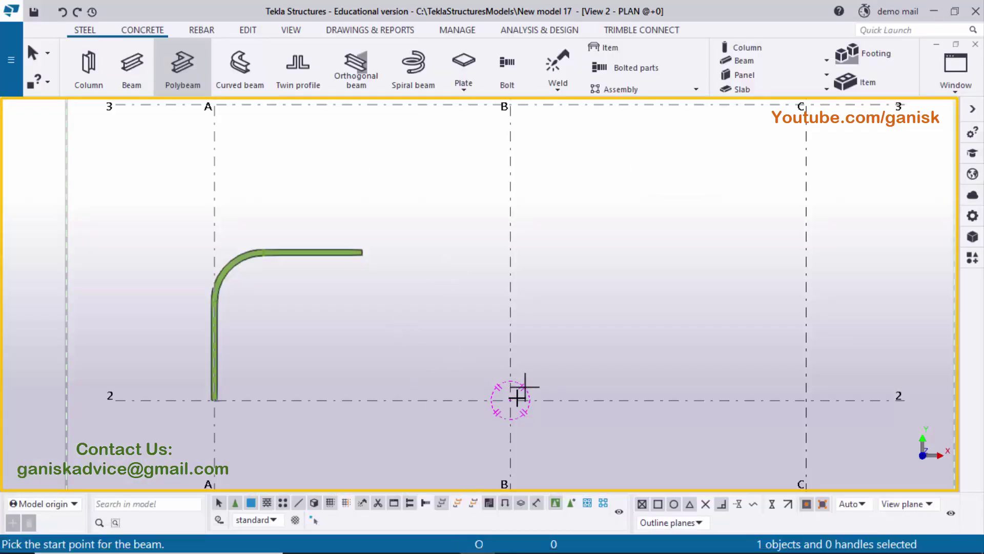
pyautogui.click(577, 404)
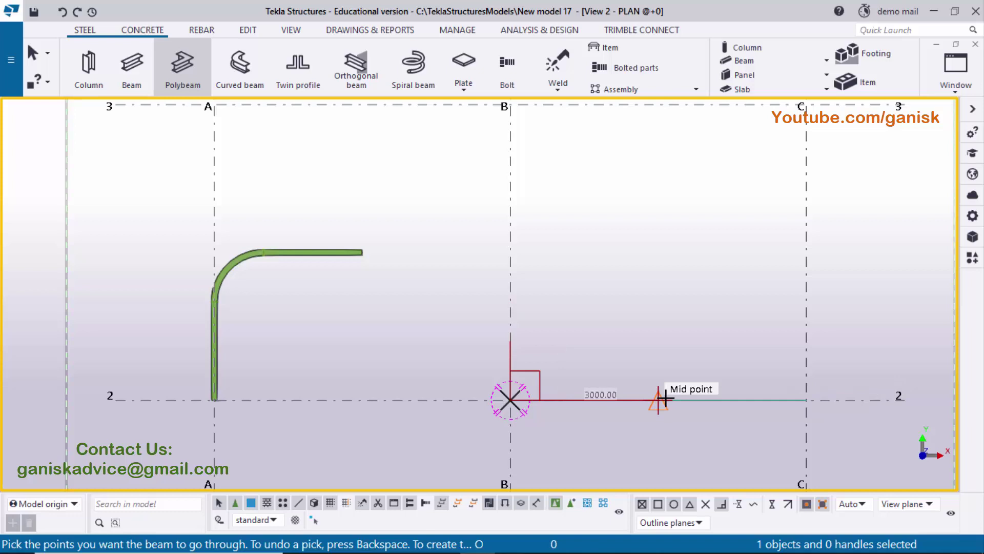
# - Draw the first 2000 mm leg along grid 2 and aim the next leg downward
pyautogui.write('2000')
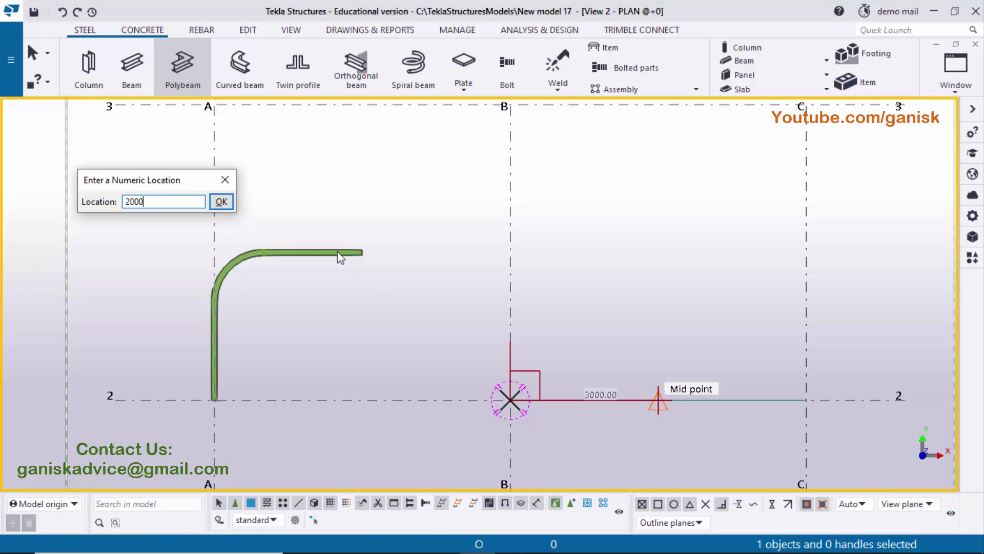
pyautogui.click(221, 202)
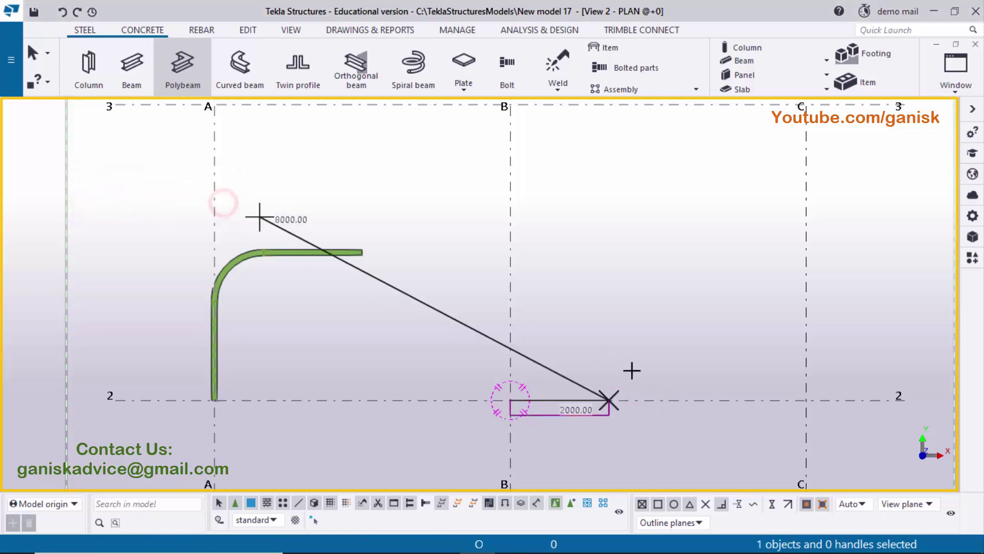
pyautogui.scroll(3, 579, 415)
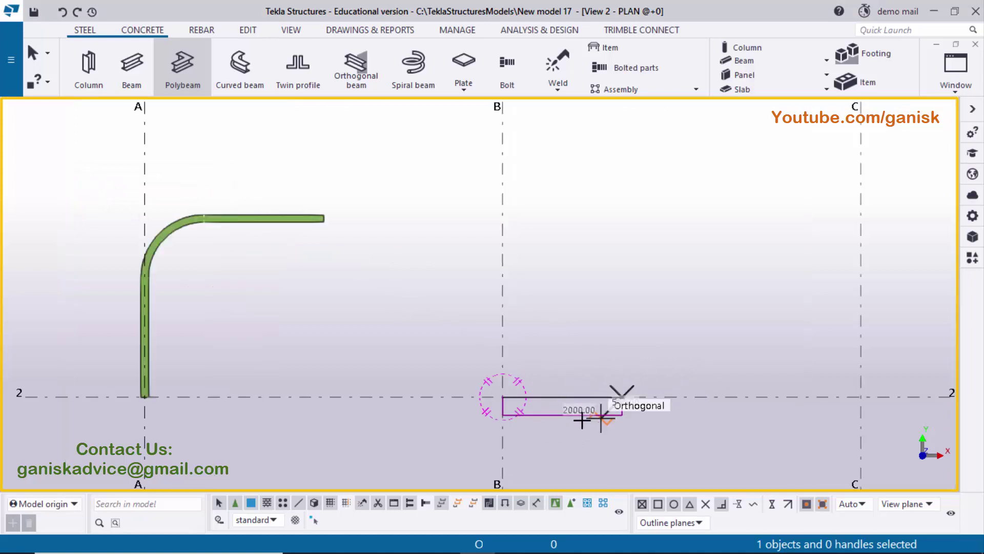
pyautogui.click(463, 389)
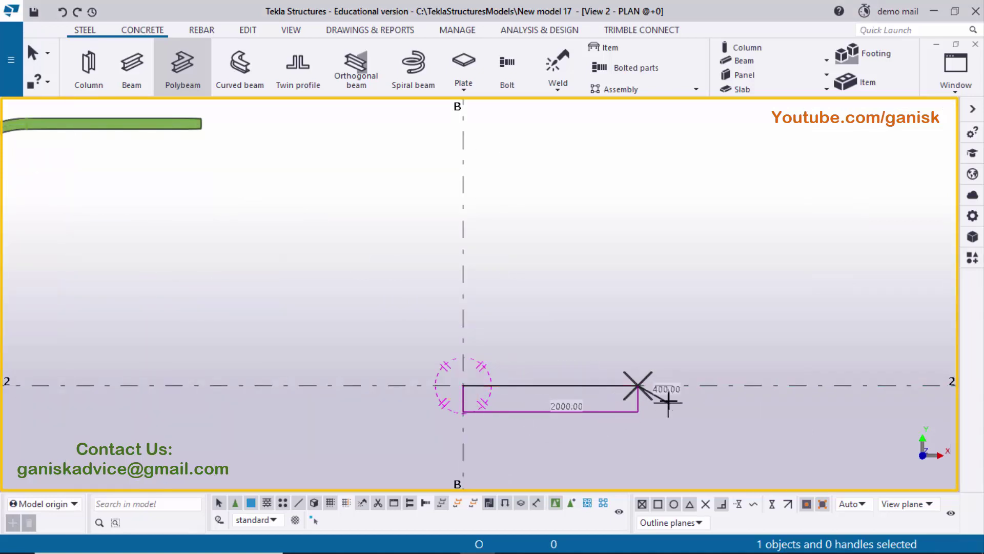
pyautogui.click(638, 386)
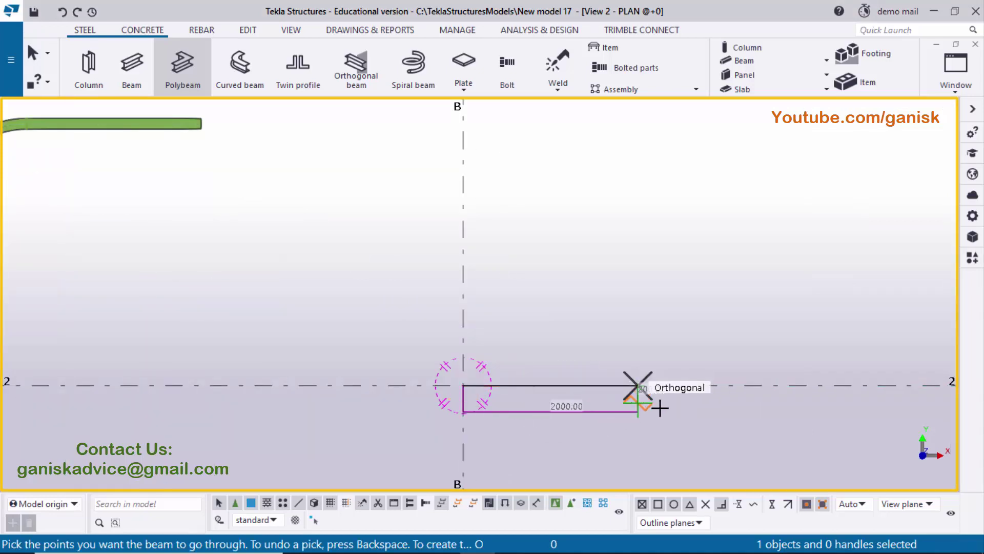
pyautogui.scroll(-1, 655, 402)
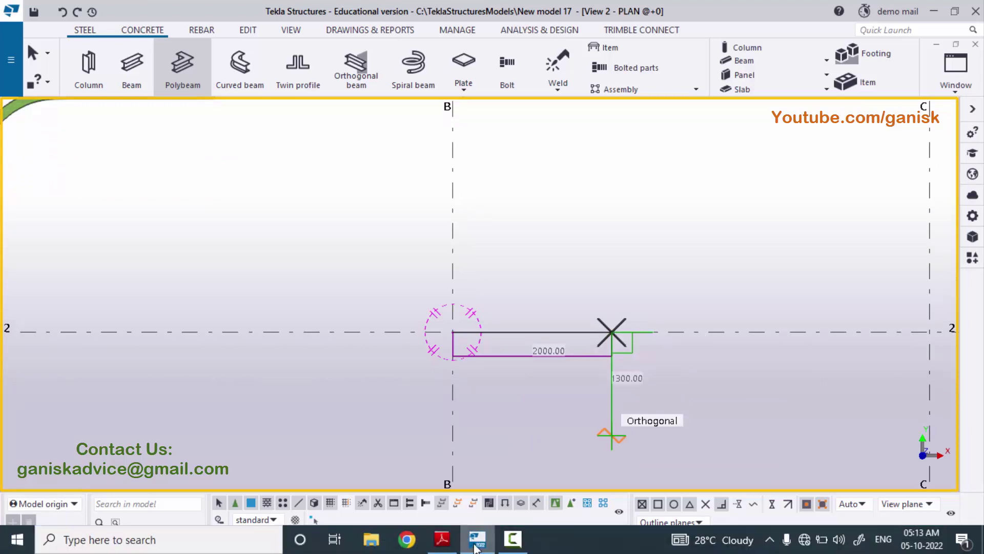
# - Add the 1000 mm leg straight down from the corner
pyautogui.click(442, 538)
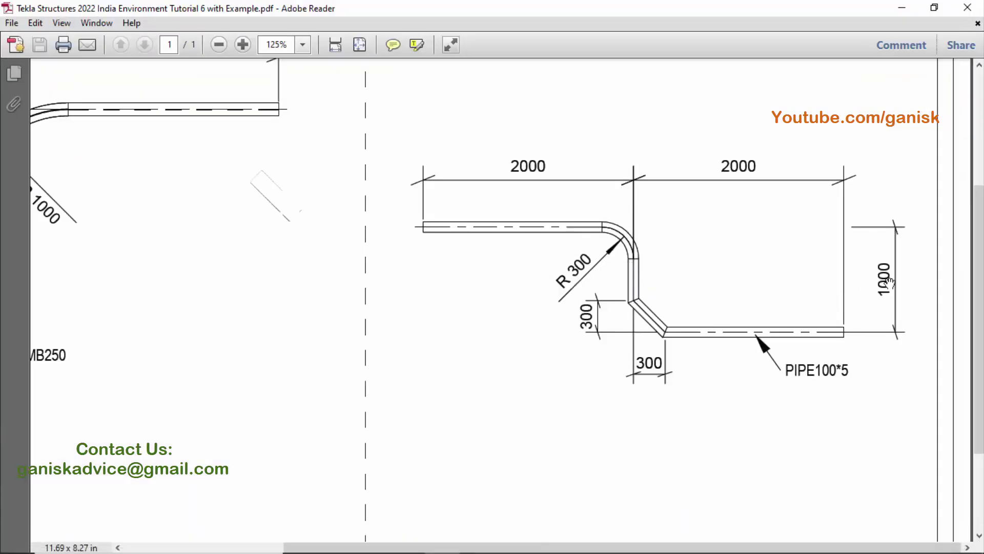
pyautogui.click(511, 538)
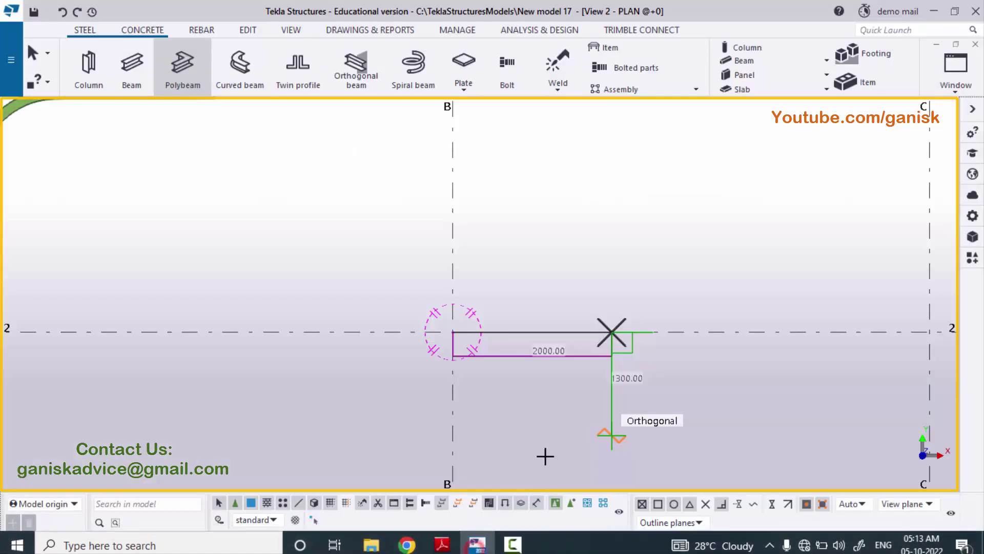
pyautogui.moveTo(589, 416); pyautogui.dragTo(582, 340, button='middle')
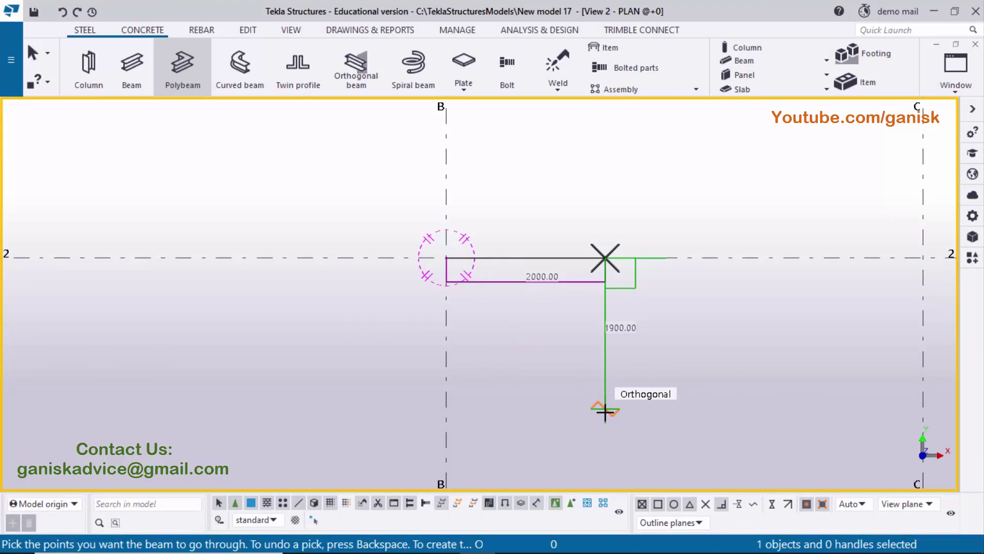
pyautogui.write('1000')
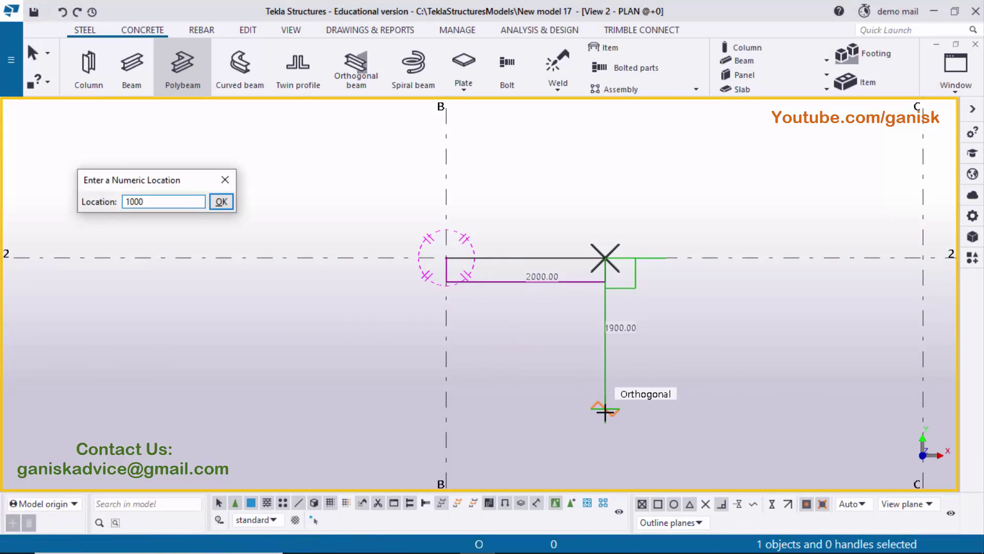
pyautogui.press('Return')
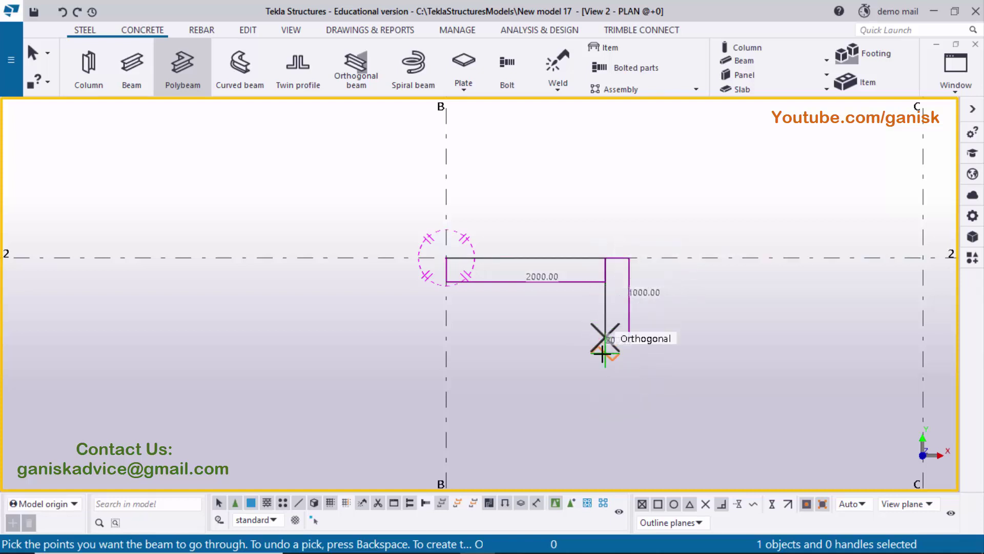
# - Add the final 2000 mm leg, finish the polybeam and interrupt the command
pyautogui.click(443, 540)
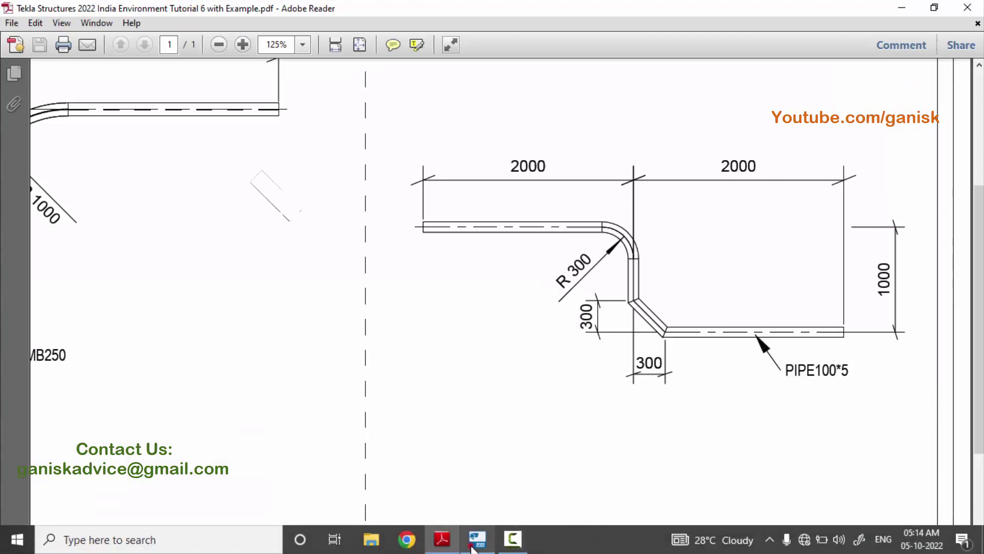
pyautogui.click(477, 545)
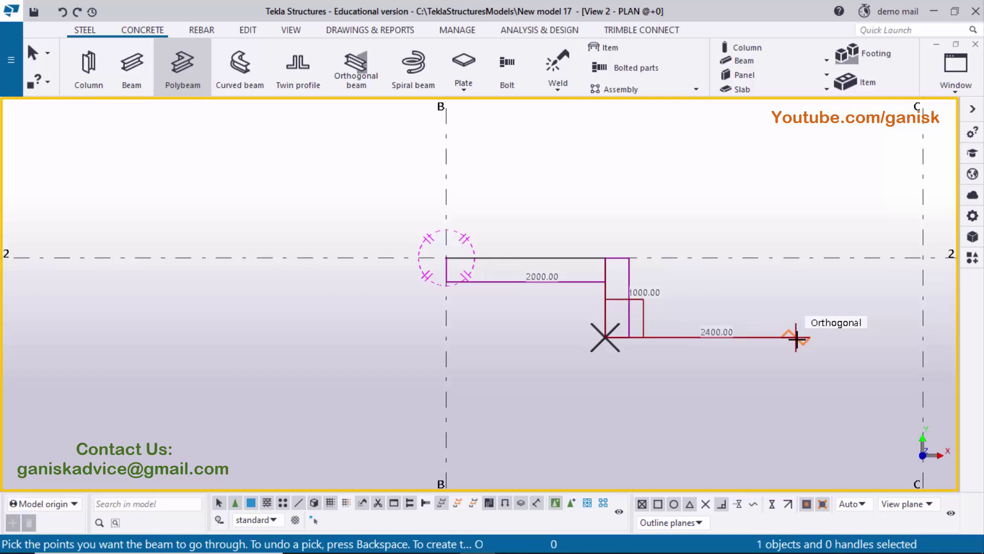
pyautogui.write('2000')
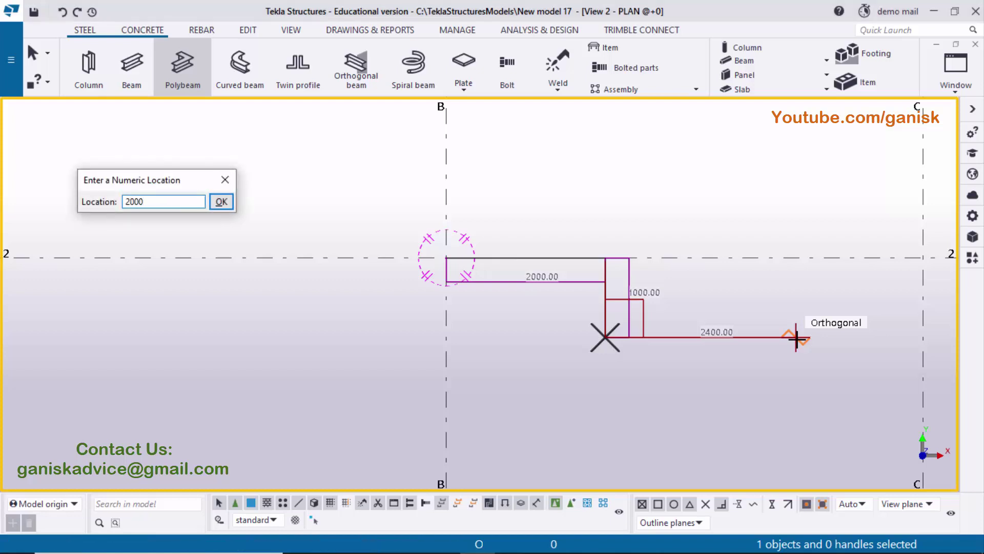
pyautogui.press('Return')
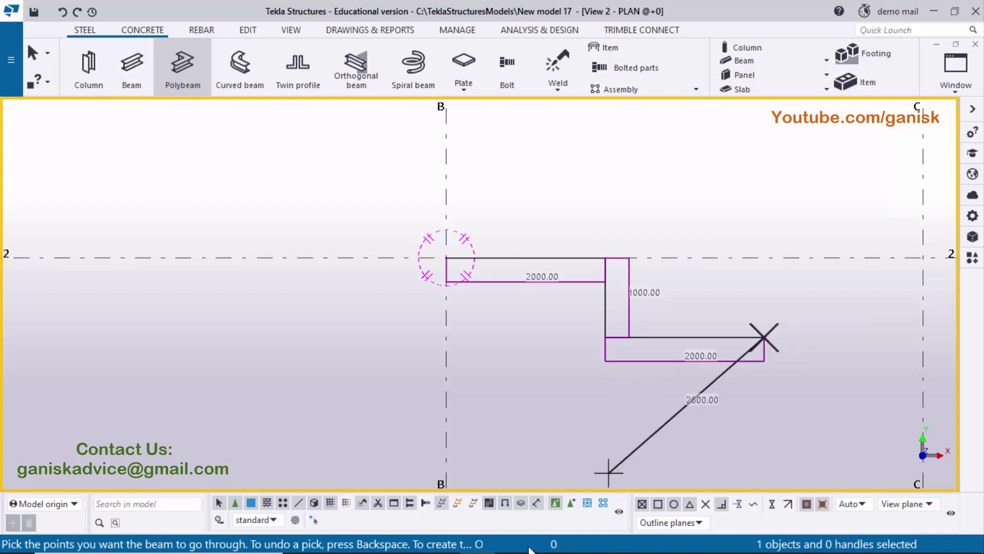
pyautogui.click(442, 539)
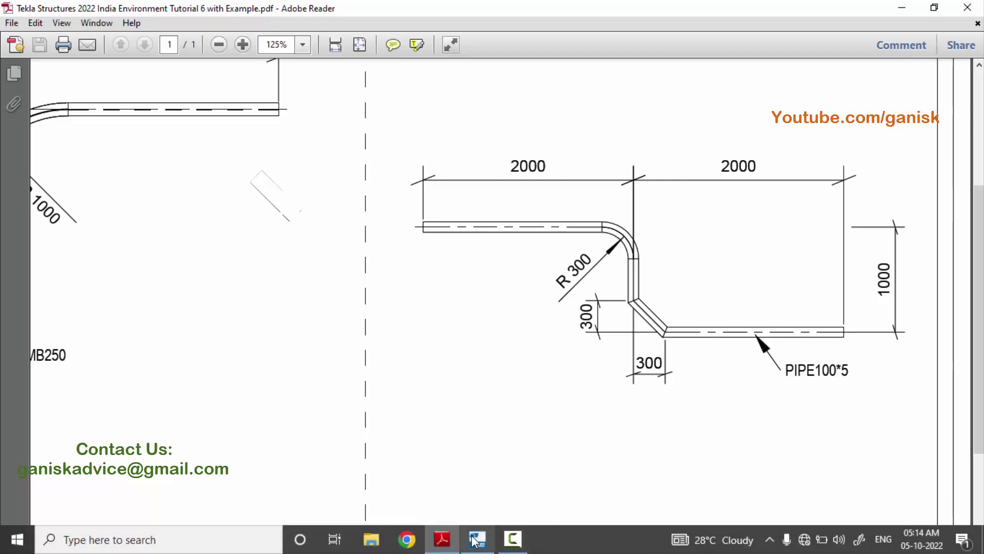
pyautogui.click(478, 547)
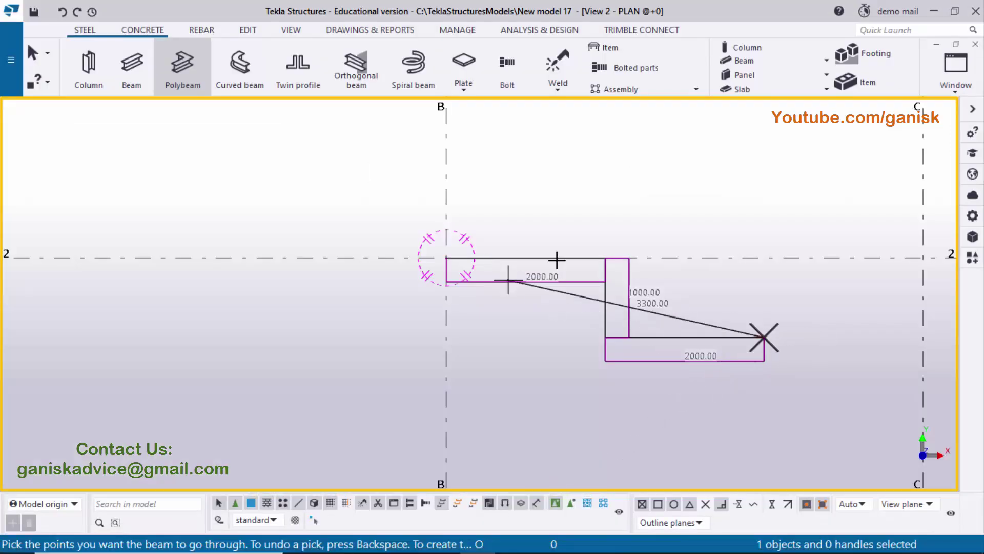
pyautogui.click(766, 344)
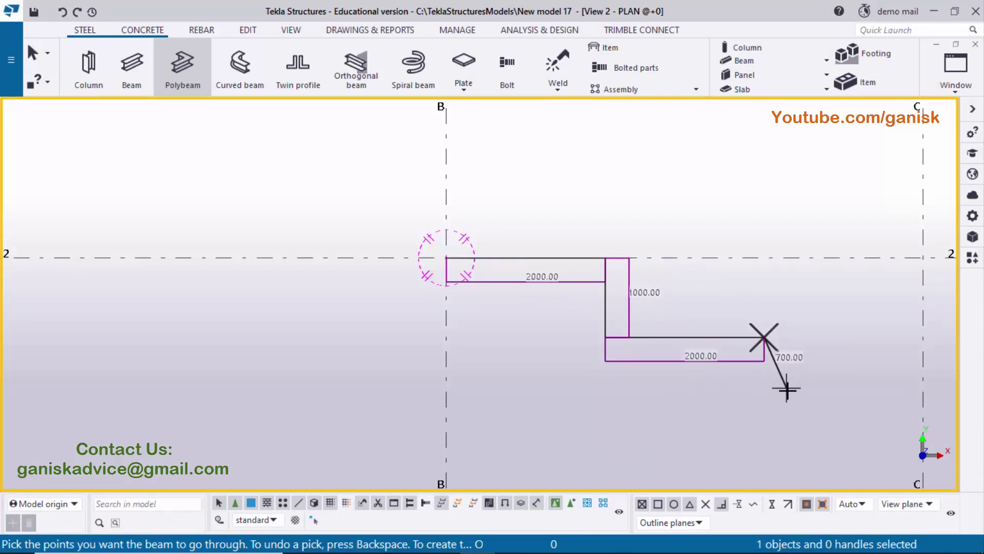
pyautogui.middleClick(787, 390)
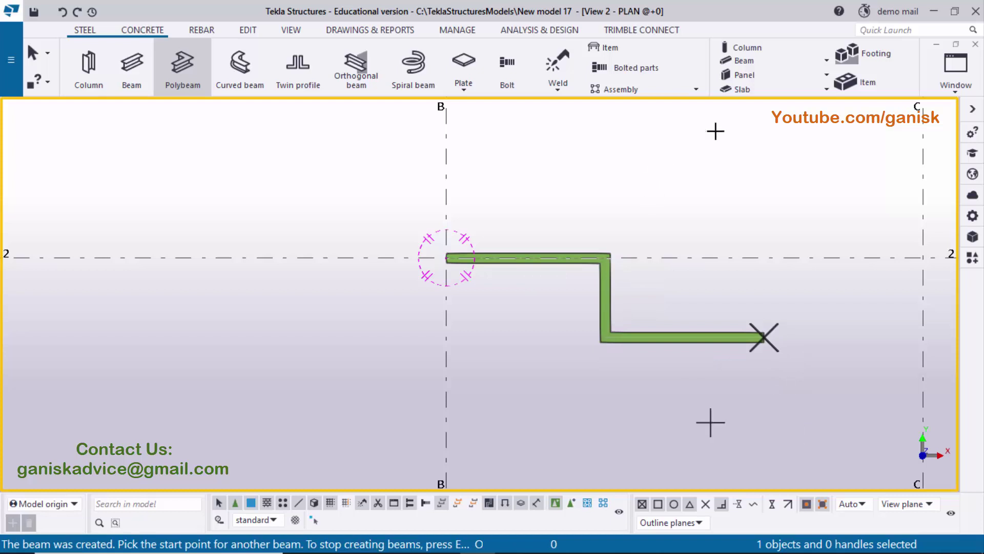
pyautogui.rightClick(746, 134)
pyautogui.click(753, 146)
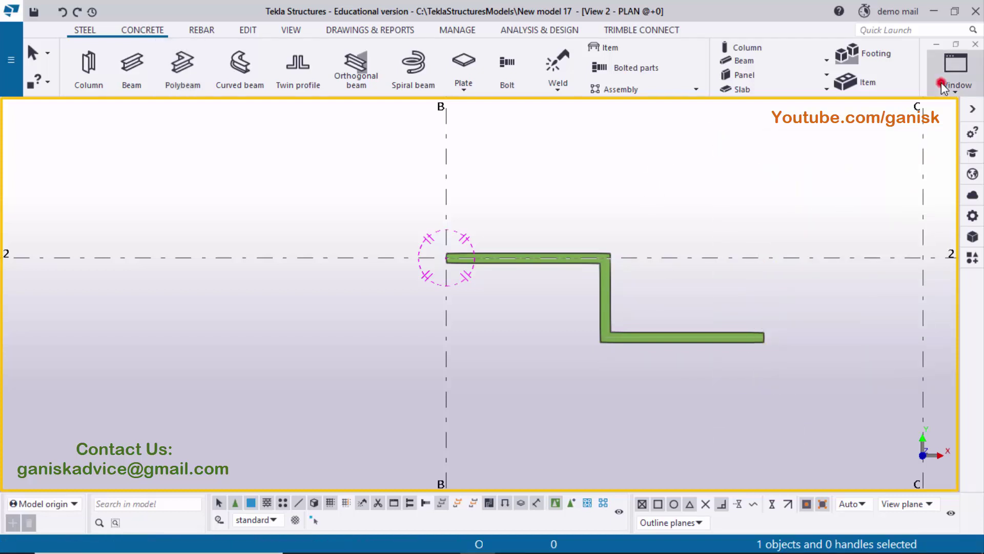
# - Switch to View 1 - 3d and zoom in on the zigzag beam
pyautogui.click(955, 66)
pyautogui.click(920, 189)
pyautogui.scroll(-10, 367, 334)
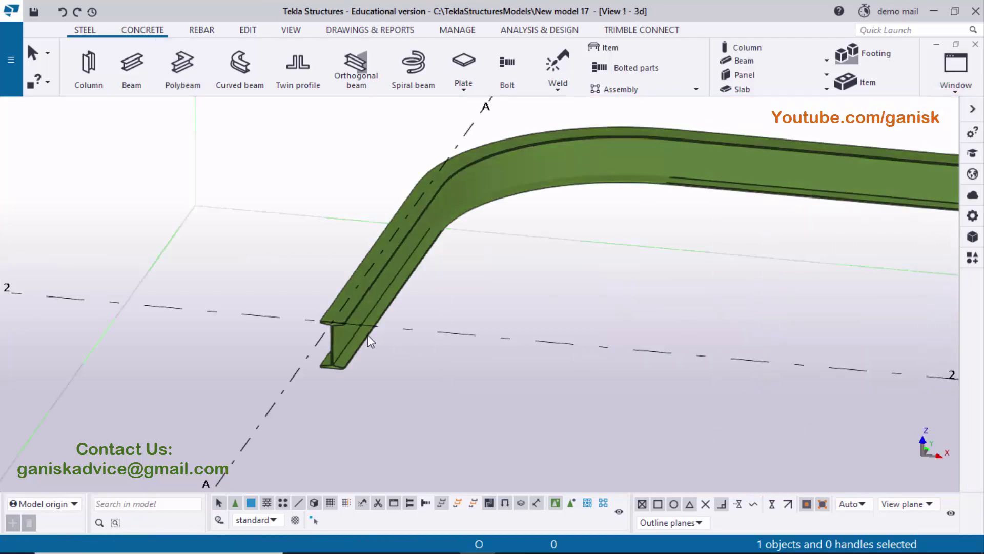
pyautogui.scroll(10, 711, 367)
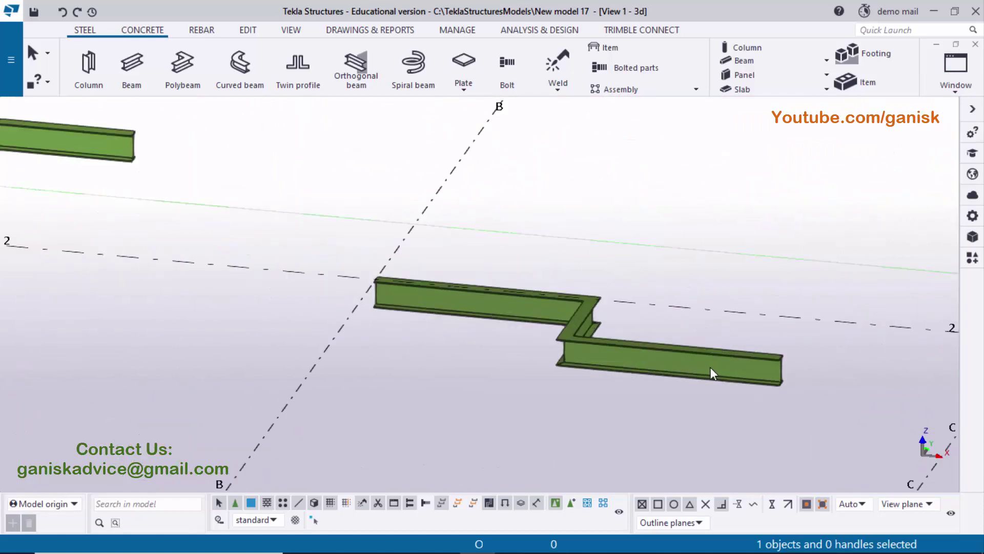
pyautogui.scroll(1, 715, 354)
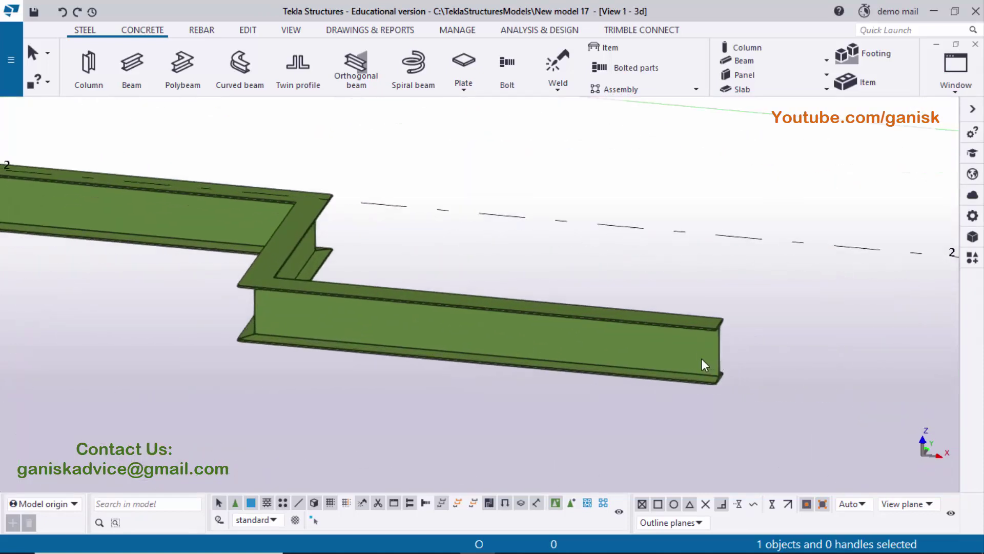
# - Orbit around the beam end, end the pick command, and compare with the reference PDF
pyautogui.hotkey('ctrl', 'm')
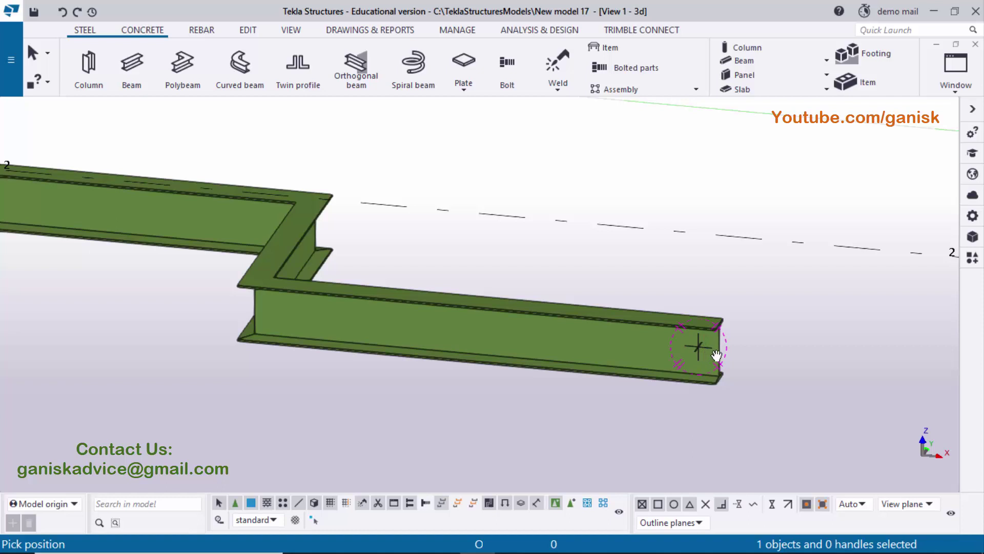
pyautogui.keyDown('ctrl'); pyautogui.moveTo(714, 366); pyautogui.dragTo(588, 368, button='middle'); pyautogui.keyUp('ctrl')
pyautogui.scroll(5, 700, 372)
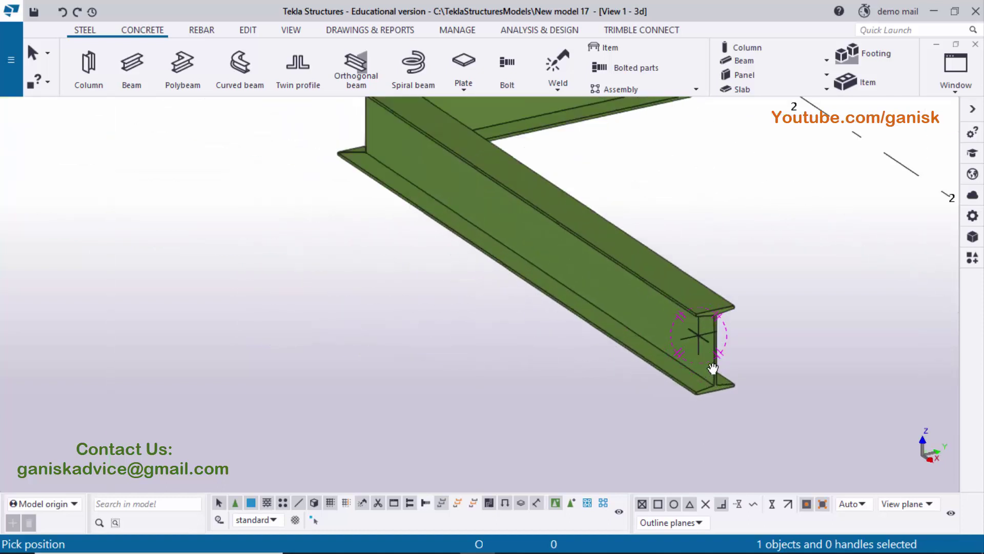
pyautogui.rightClick(804, 255)
pyautogui.click(817, 264)
pyautogui.scroll(-4, 724, 322)
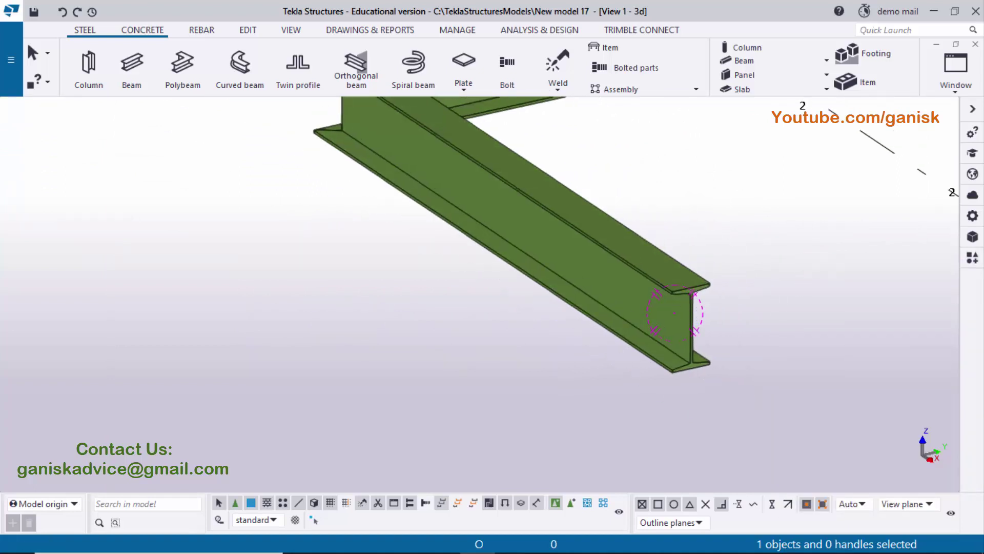
pyautogui.click(441, 544)
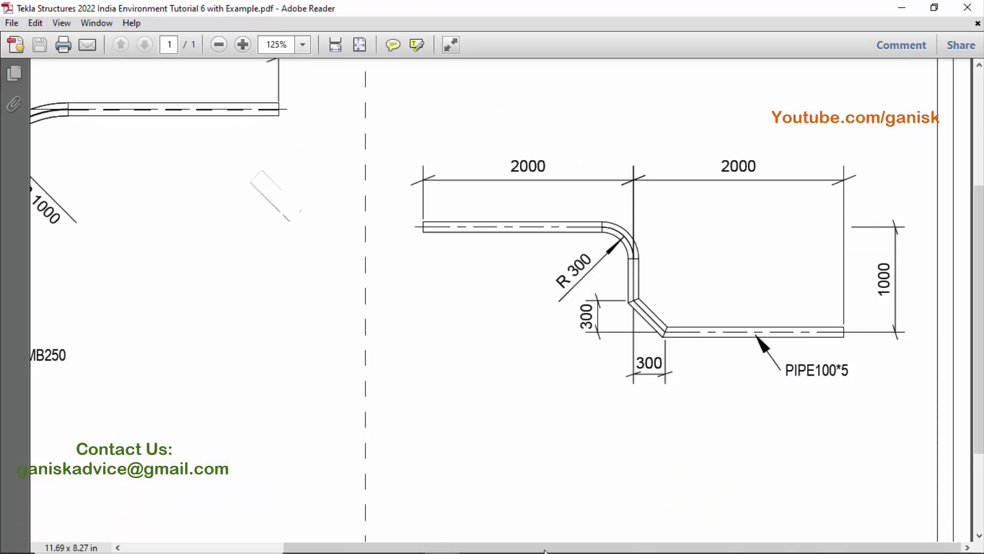
pyautogui.click(476, 546)
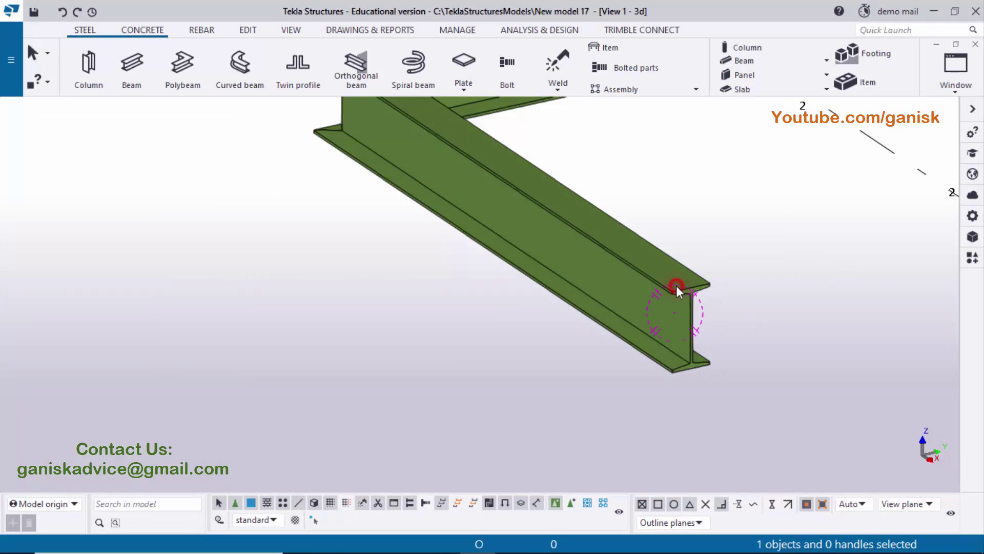
# - Open the zigzag beam's profile catalog and choose Circular hollow sections > PIPE
pyautogui.doubleClick(676, 285)
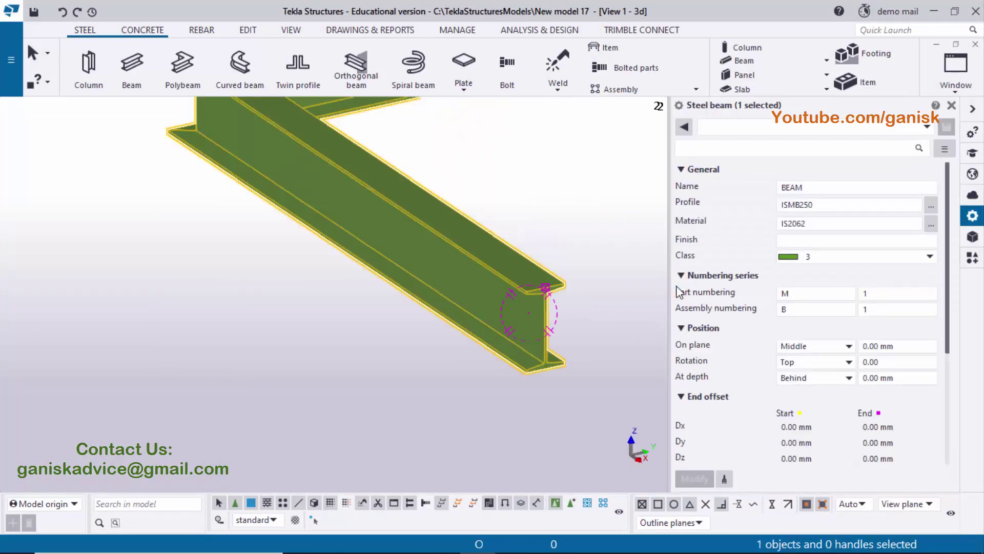
pyautogui.click(931, 205)
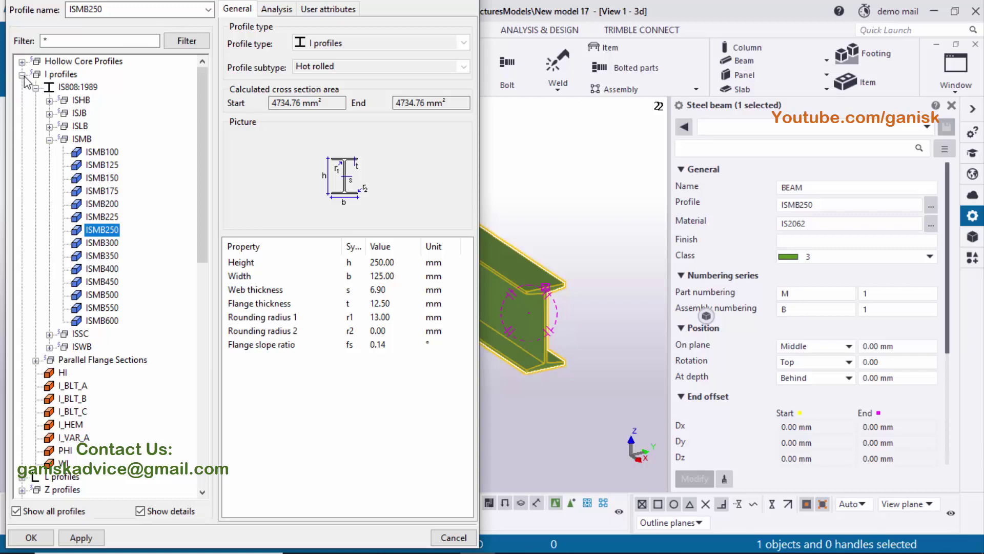
pyautogui.click(21, 75)
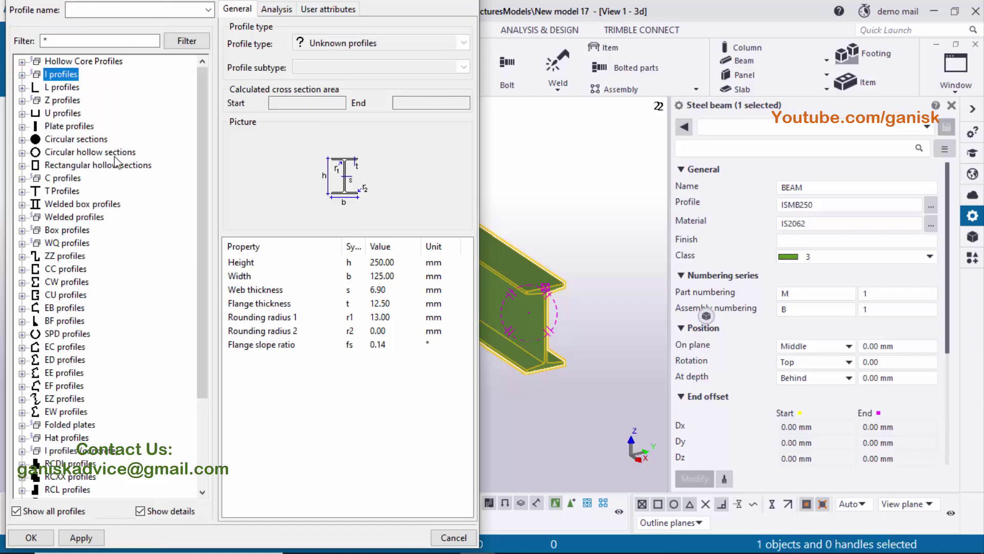
pyautogui.click(21, 153)
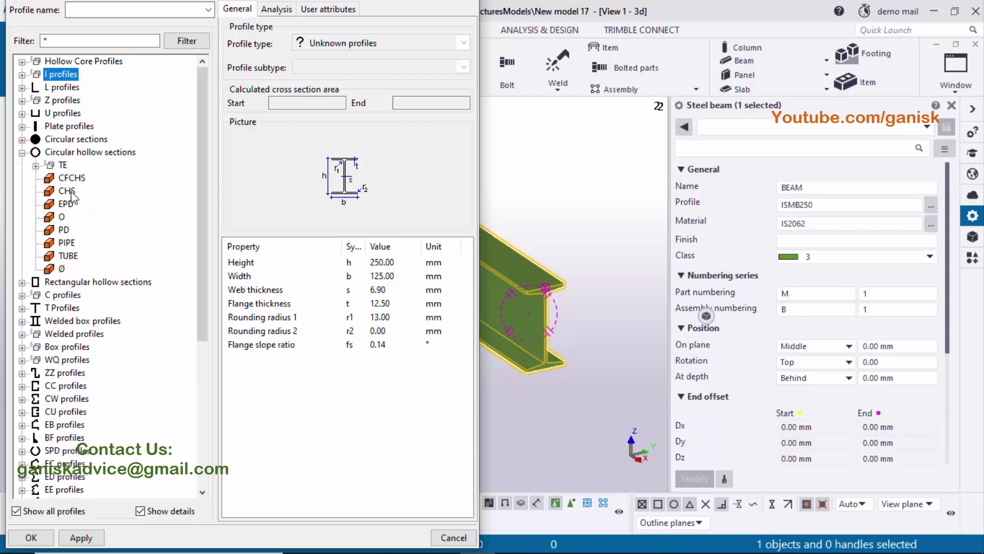
pyautogui.click(67, 244)
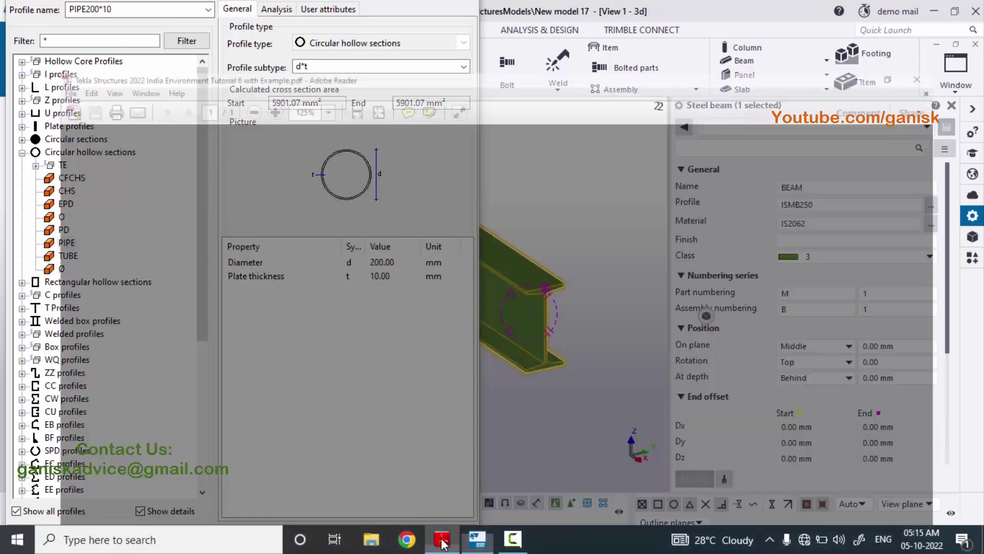
pyautogui.click(460, 543)
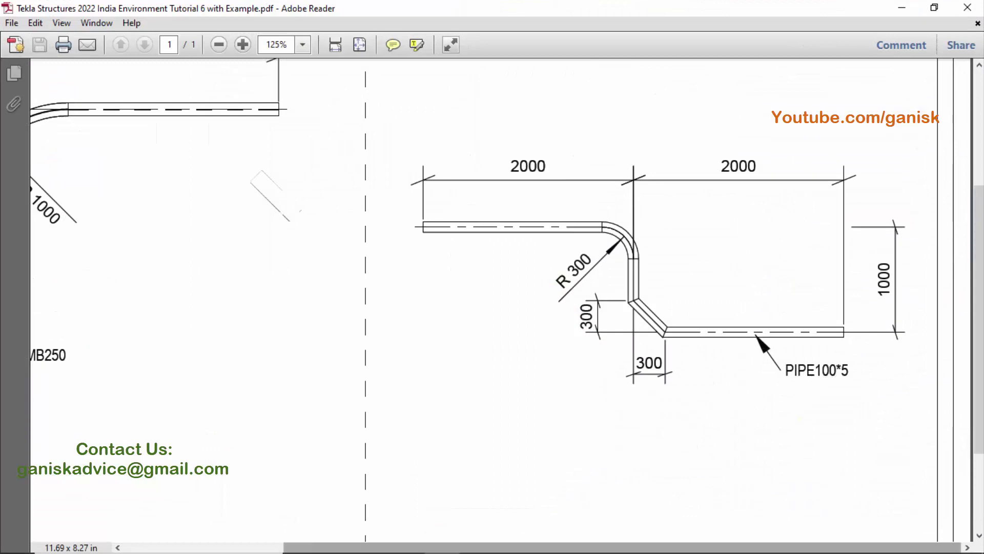
pyautogui.click(476, 544)
# - Set diameter 100 and plate thickness 5, applying PIPE100*5 to the beam
pyautogui.doubleClick(381, 262)
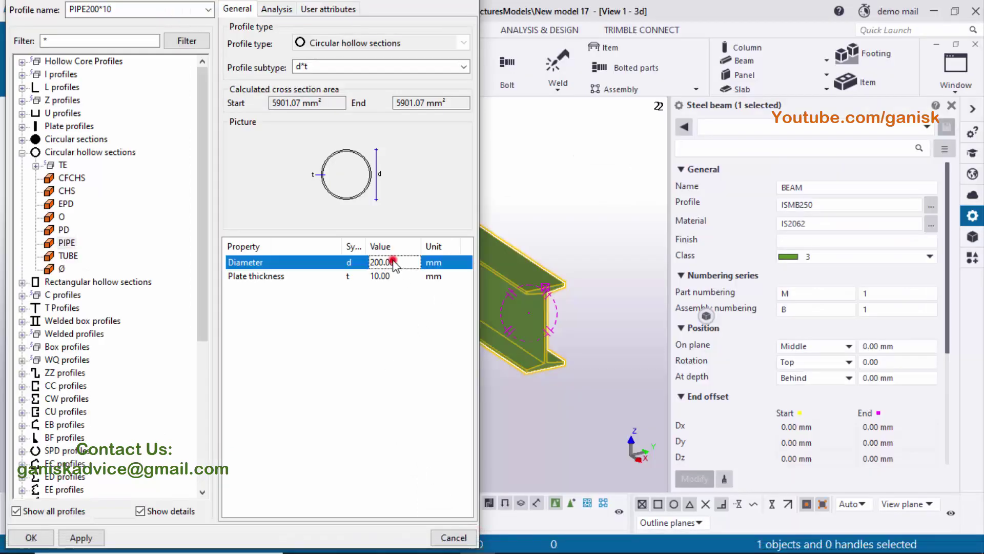
pyautogui.write('100')
pyautogui.click(382, 277)
pyautogui.click(382, 277)
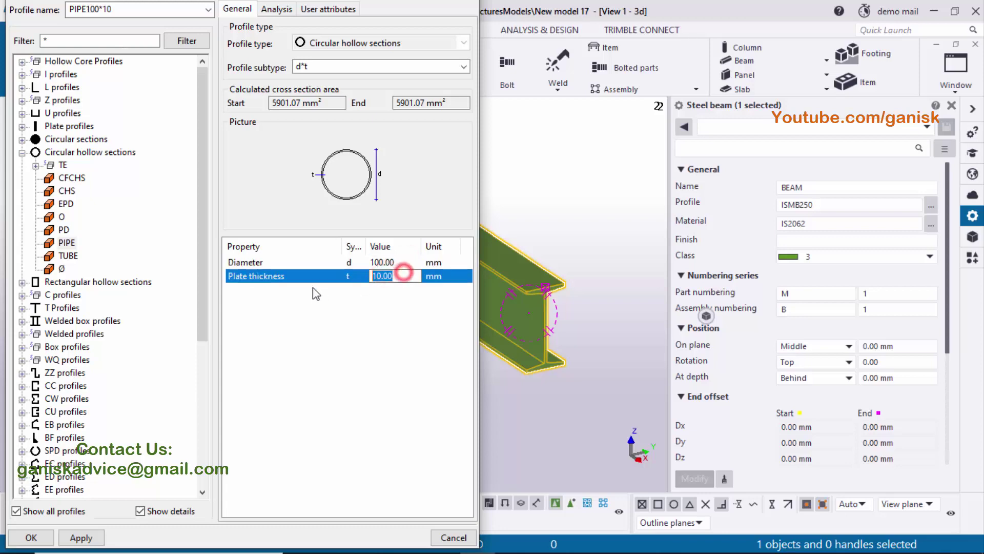
pyautogui.write('5')
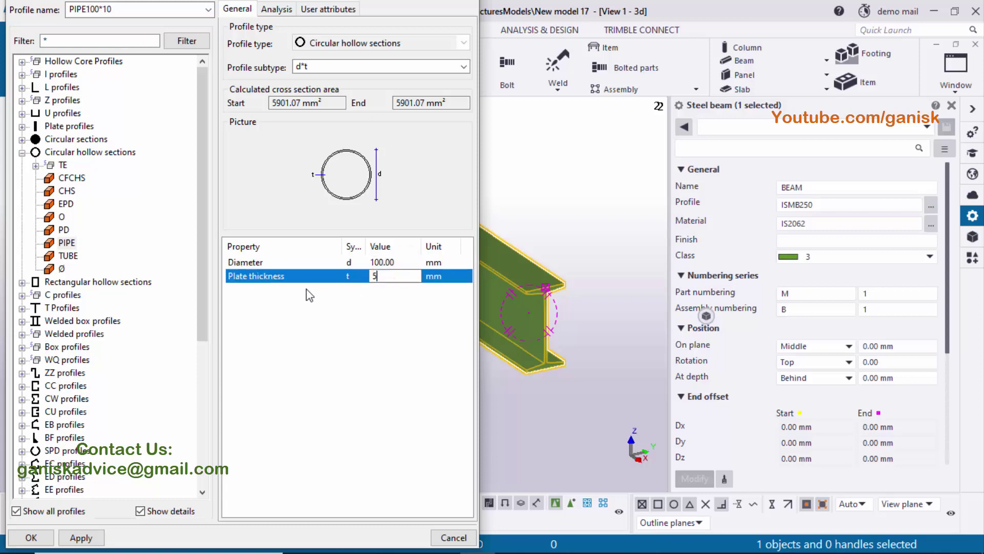
pyautogui.click(80, 538)
pyautogui.click(31, 537)
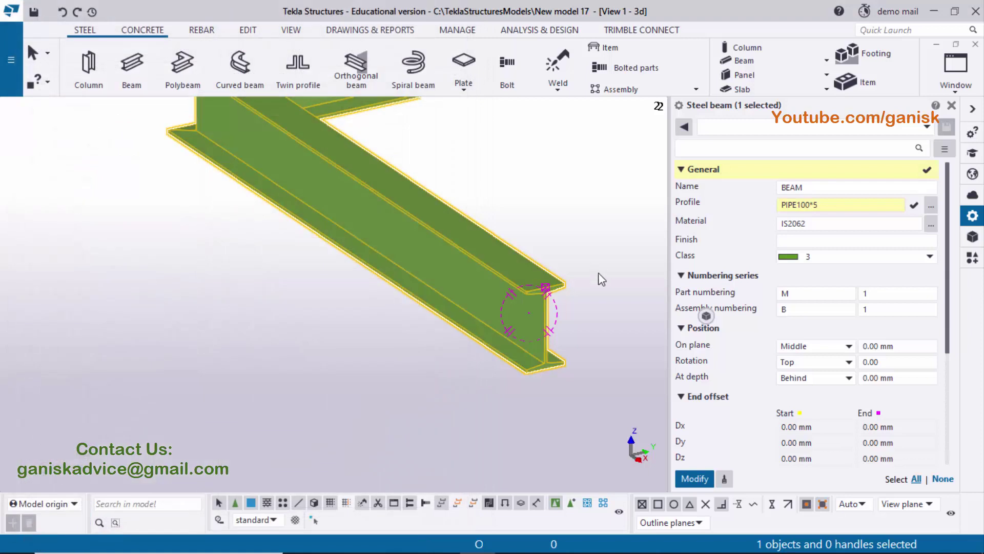
# - Apply the pipe profile, then set At depth from Behind to Middle and modify
pyautogui.click(694, 479)
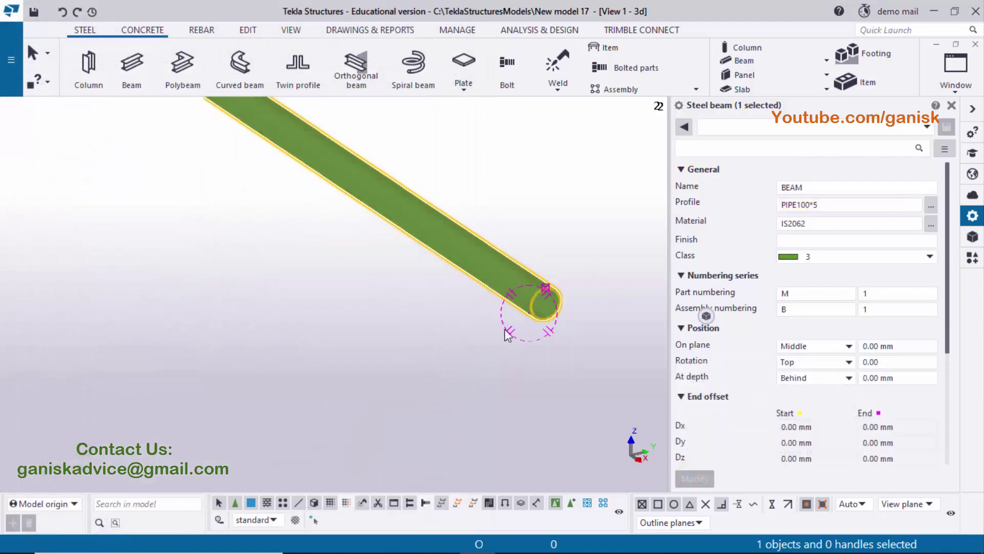
pyautogui.scroll(5, 511, 337)
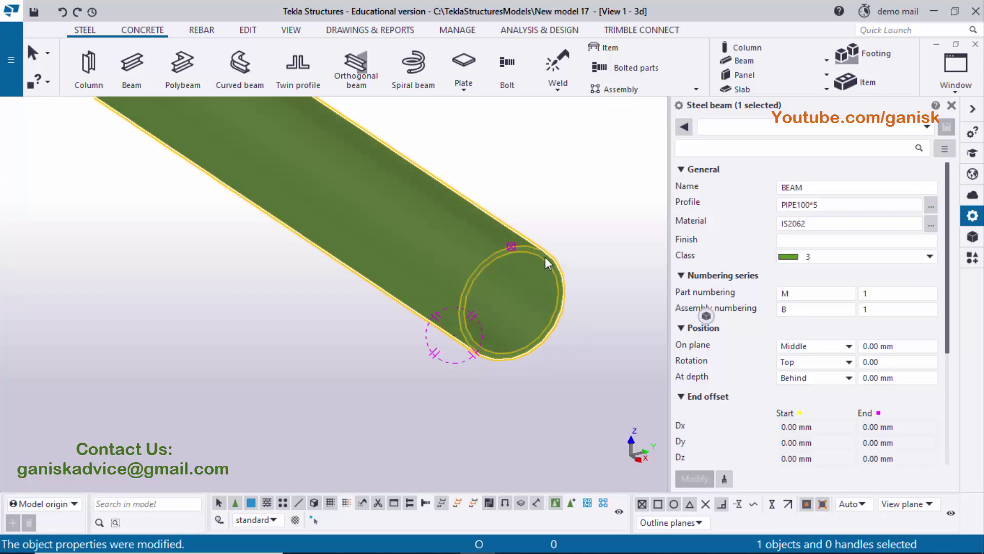
pyautogui.scroll(2, 545, 256)
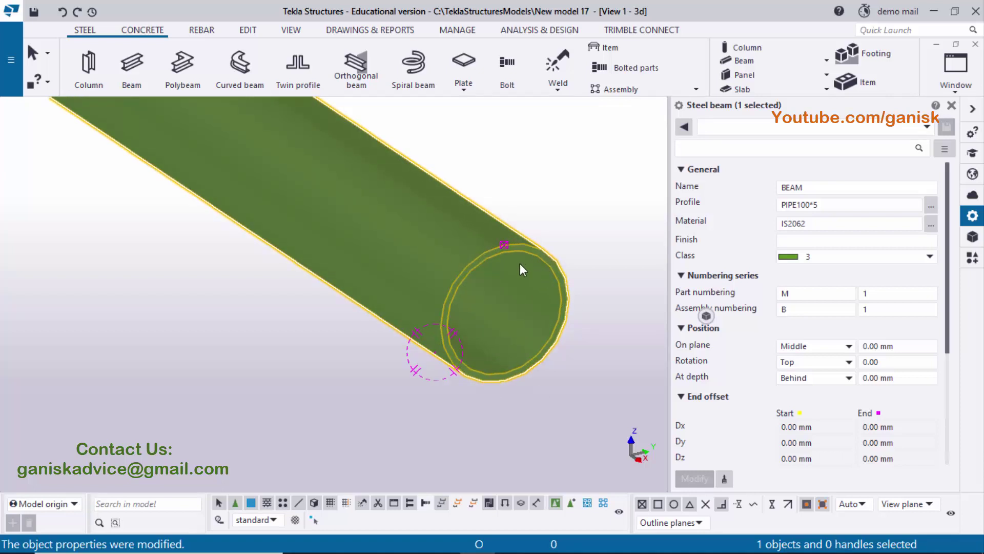
pyautogui.scroll(-4, 519, 263)
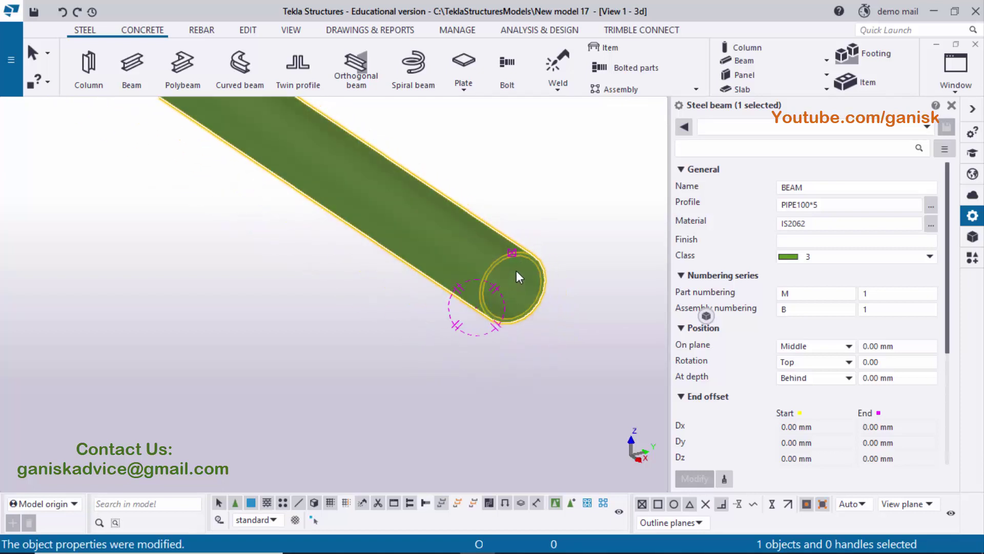
pyautogui.scroll(-3, 518, 272)
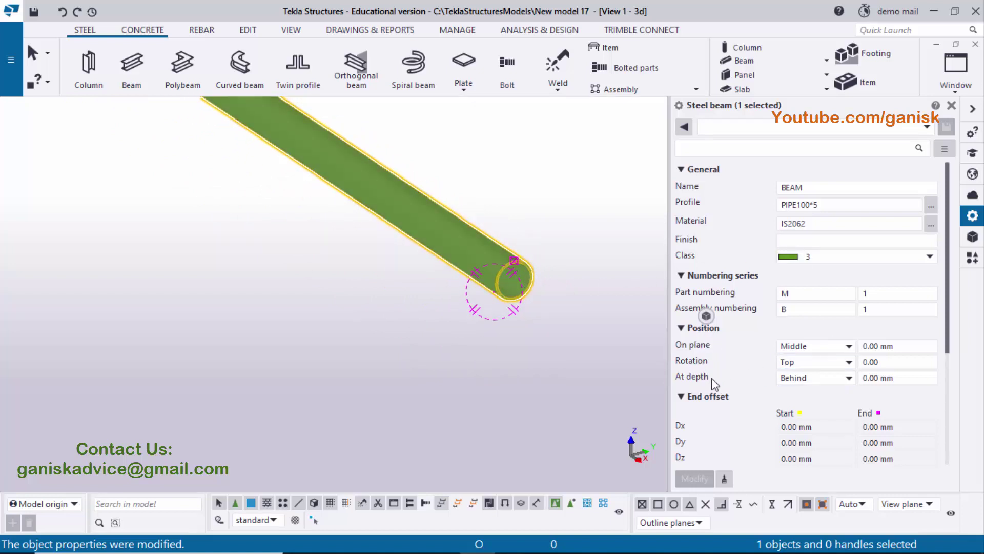
pyautogui.click(803, 379)
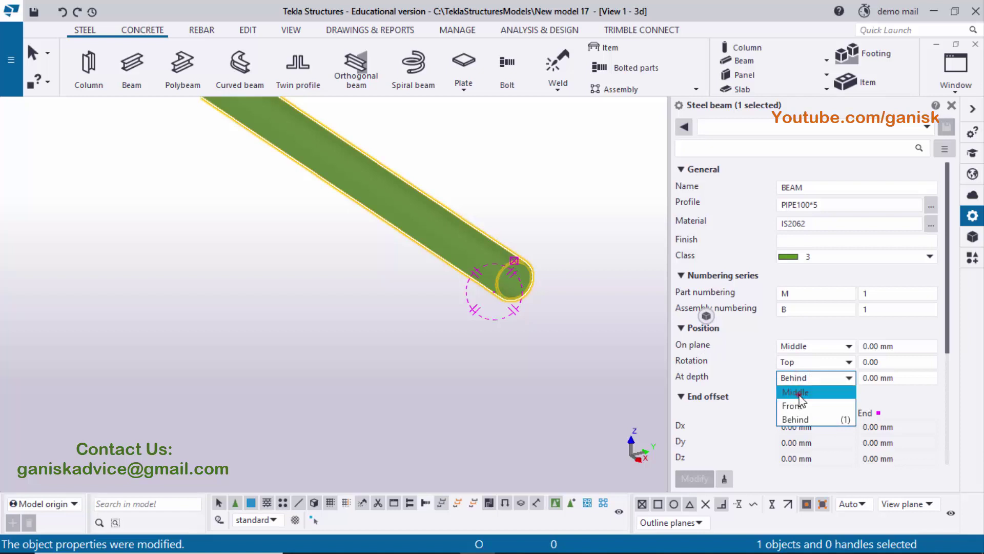
pyautogui.click(799, 392)
pyautogui.click(695, 479)
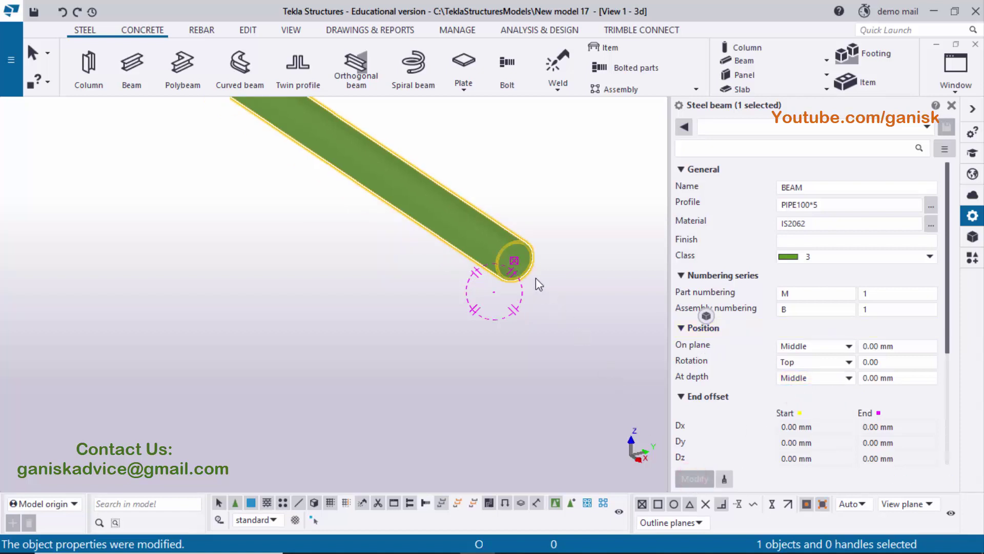
pyautogui.scroll(5, 519, 253)
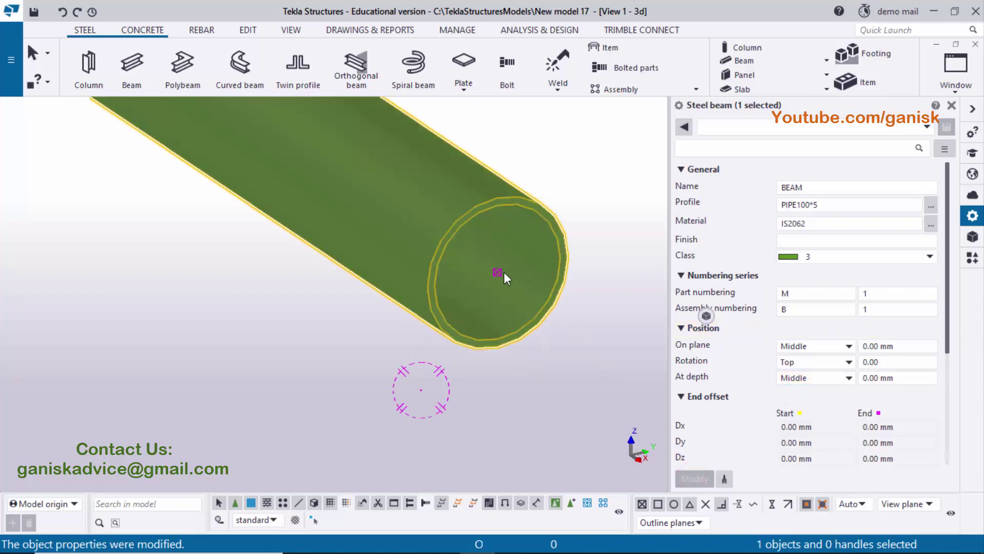
pyautogui.scroll(-4, 500, 272)
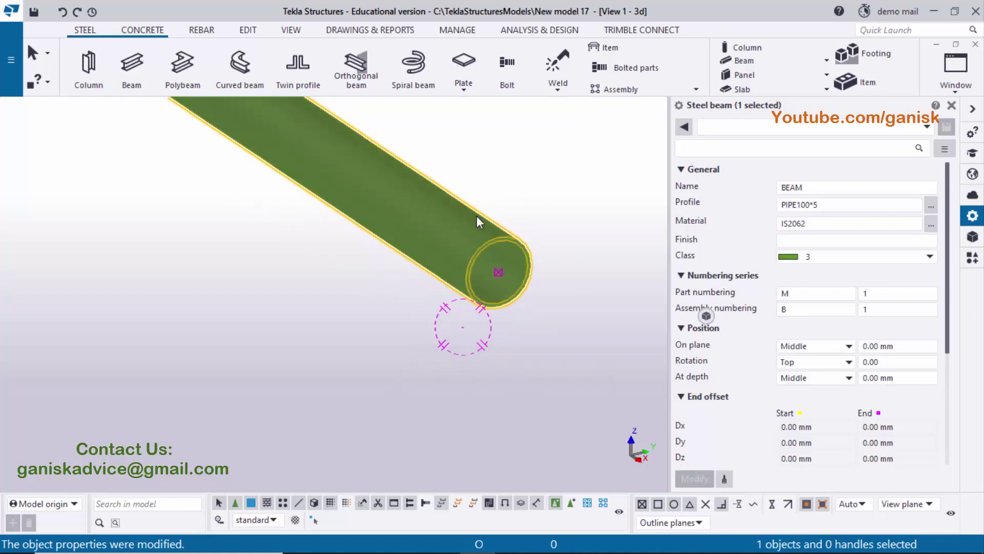
# - Set the pipe's class to 2 so it displays red
pyautogui.click(860, 256)
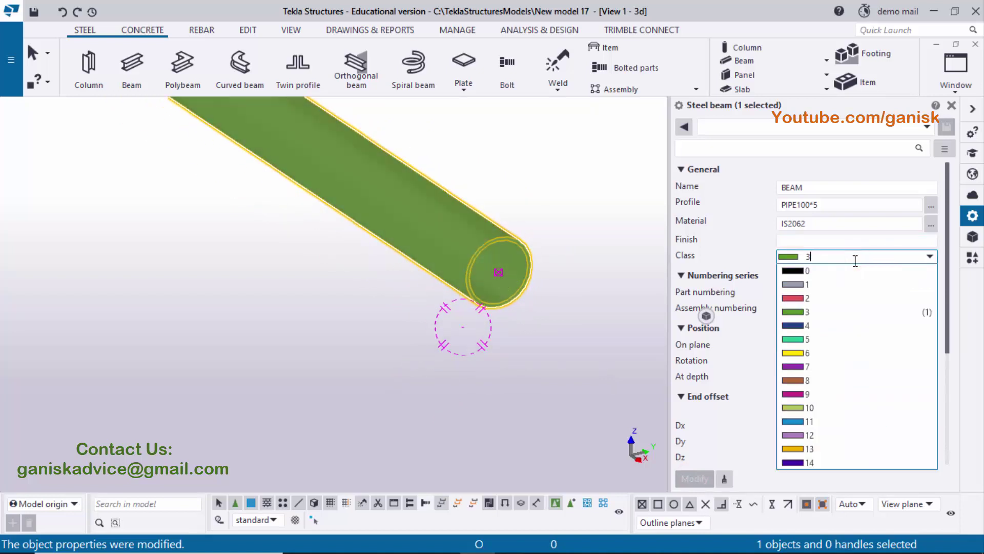
pyautogui.click(812, 296)
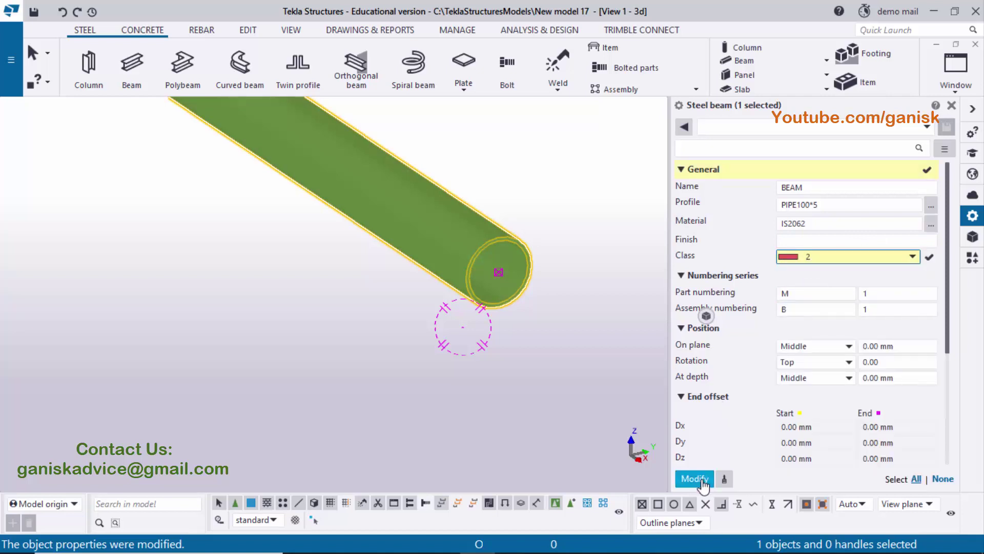
pyautogui.click(695, 478)
pyautogui.scroll(-5, 527, 336)
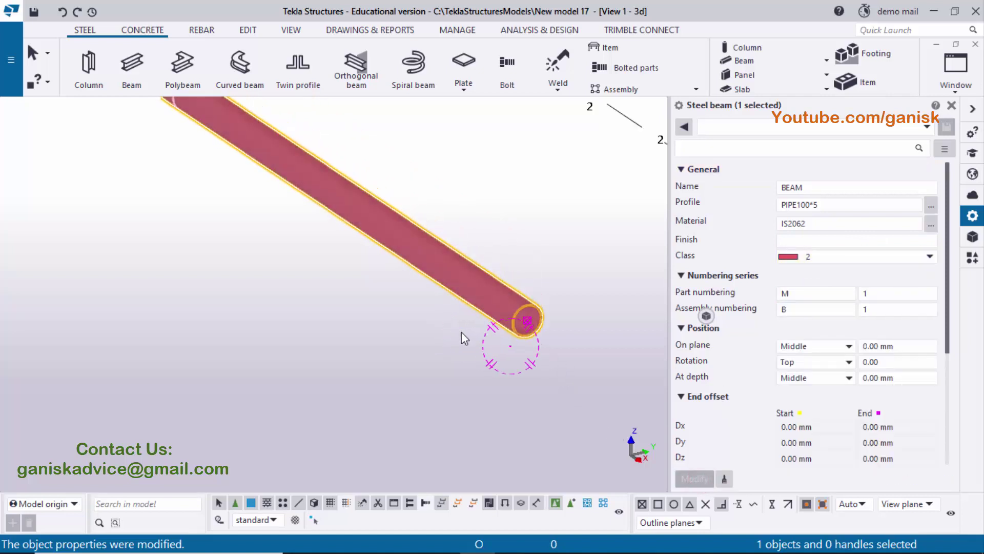
pyautogui.scroll(4, 451, 285)
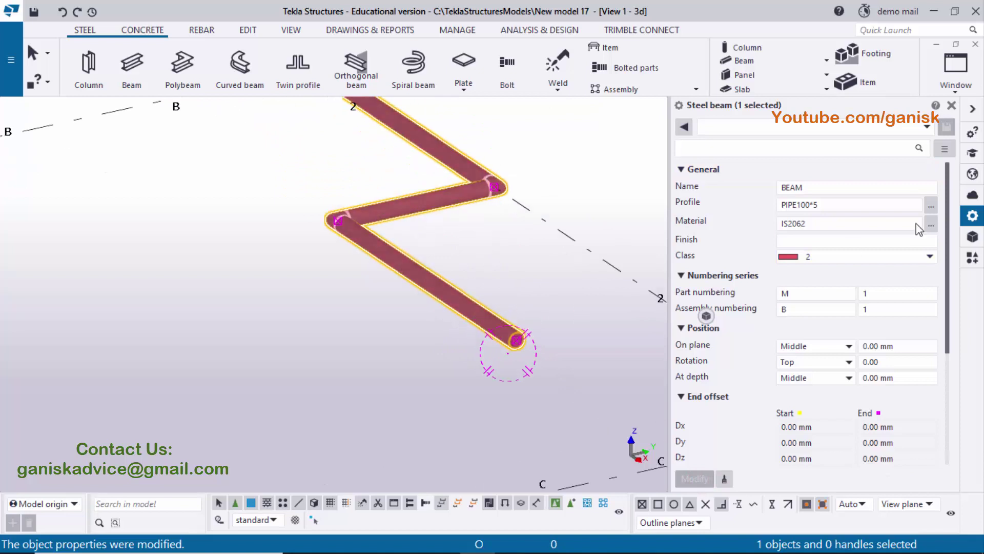
# - Rename the member from BEAM to PIPE and close its properties
pyautogui.doubleClick(802, 188)
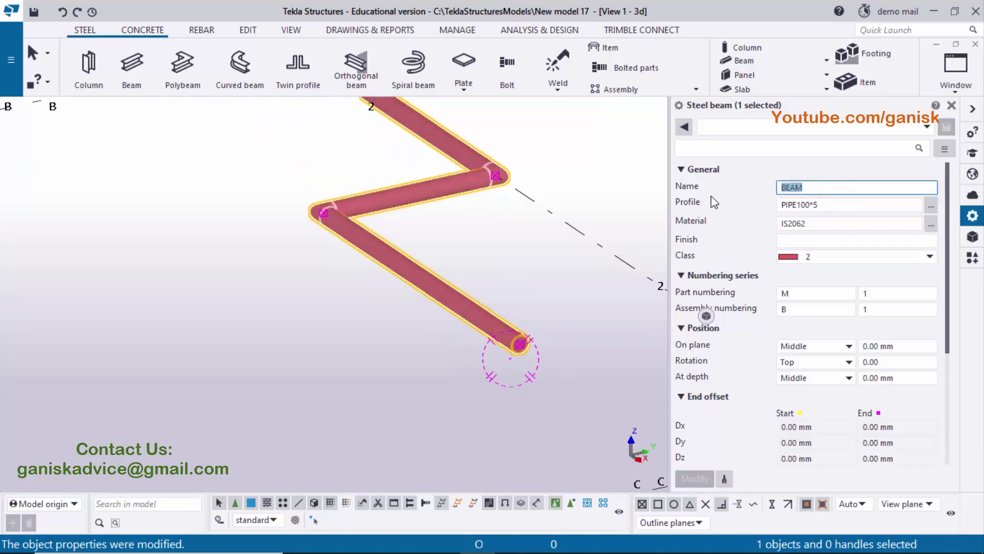
pyautogui.write('PIPE')
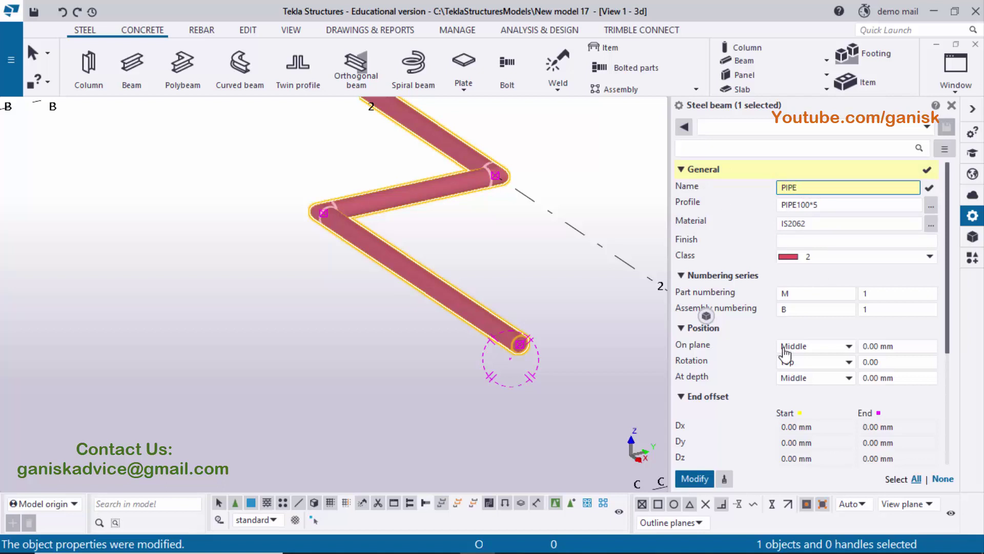
pyautogui.click(696, 480)
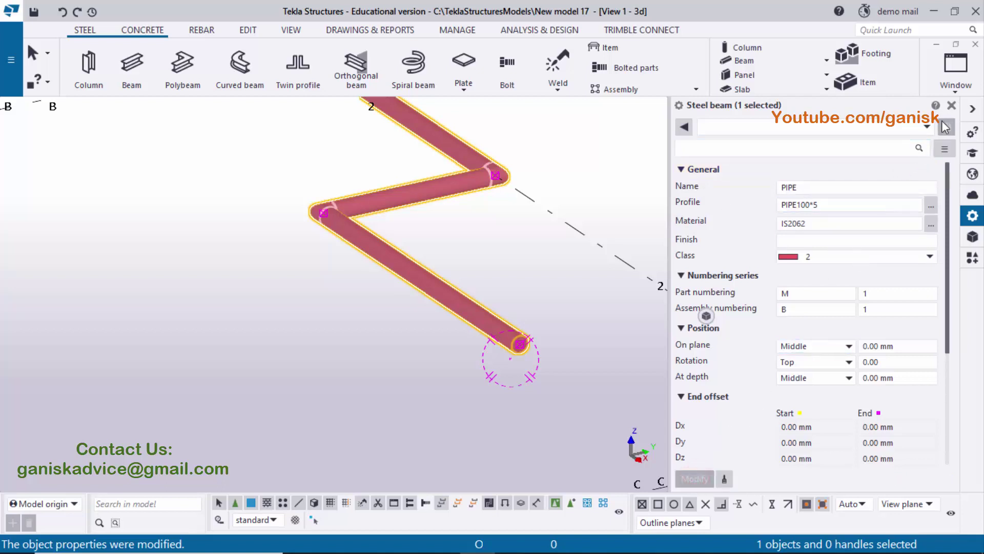
pyautogui.click(951, 104)
pyautogui.keyDown('ctrl'); pyautogui.moveTo(802, 222); pyautogui.dragTo(494, 220, button='middle'); pyautogui.keyUp('ctrl')
# - Switch from the 3D view to View 2 - PLAN @+0
pyautogui.scroll(2, 533, 179)
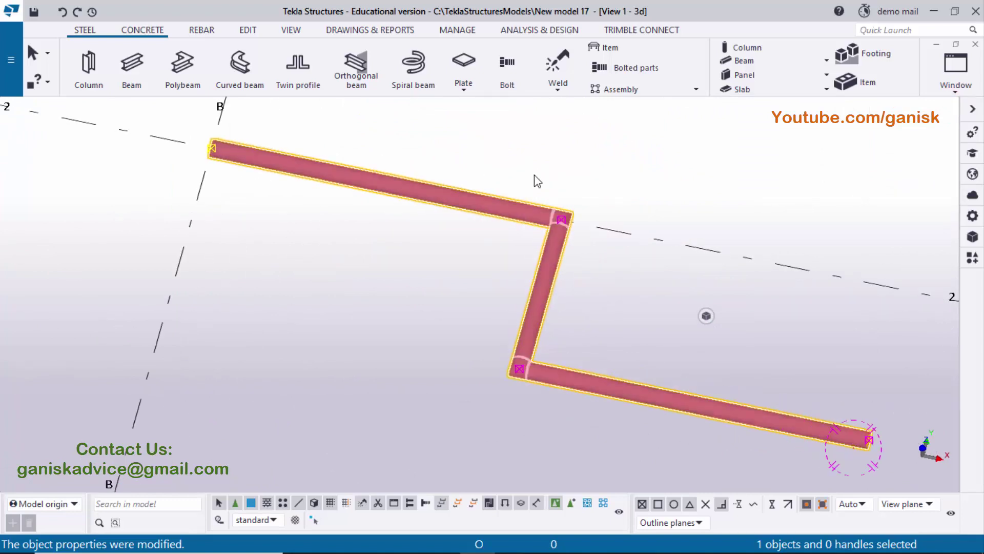
pyautogui.scroll(2, 551, 218)
pyautogui.scroll(2, 550, 221)
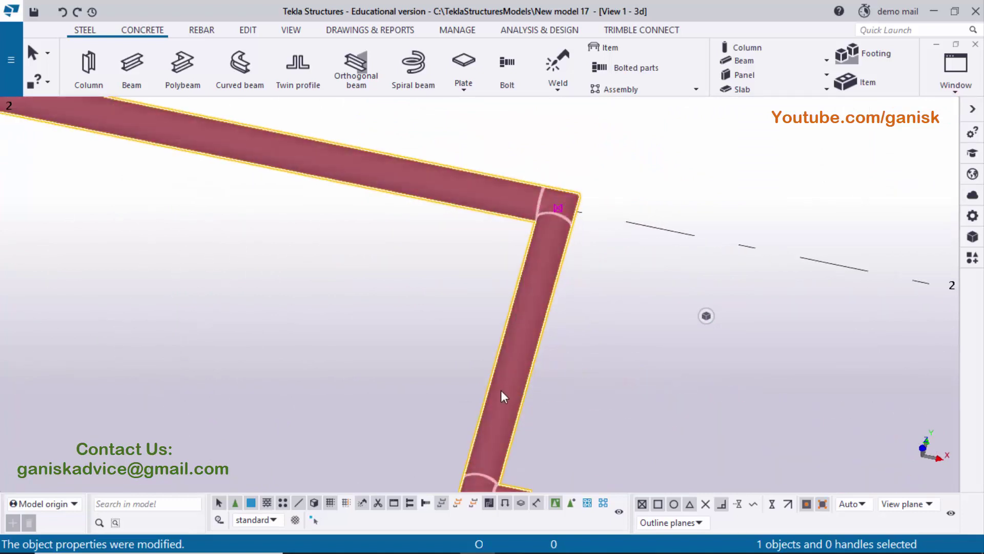
pyautogui.scroll(-2, 494, 396)
pyautogui.scroll(-1, 633, 324)
pyautogui.scroll(-1, 563, 293)
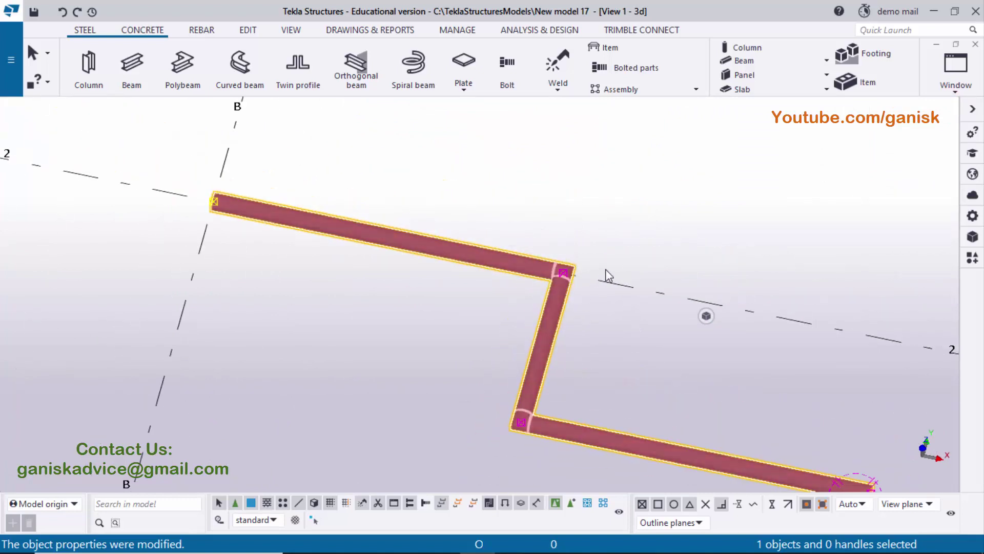
pyautogui.click(955, 68)
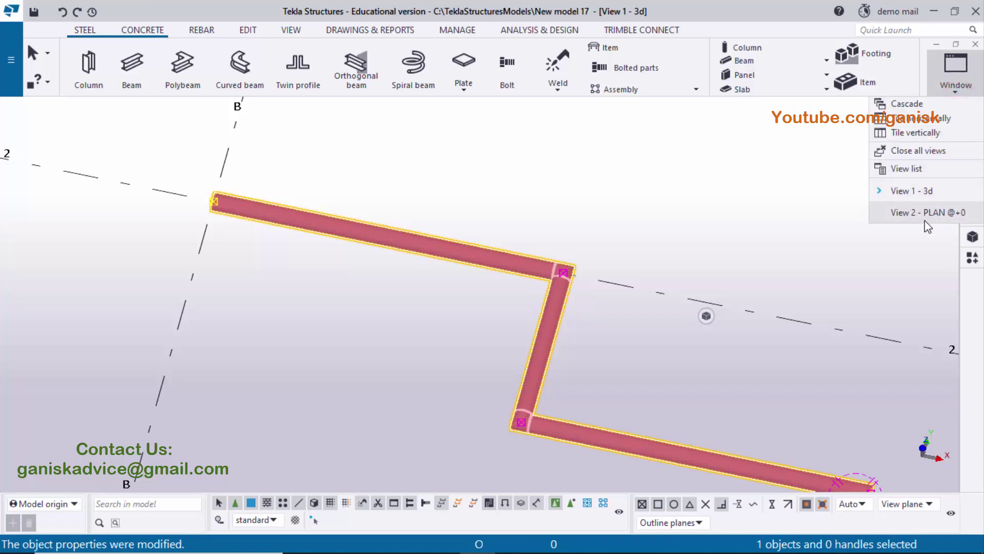
pyautogui.click(929, 212)
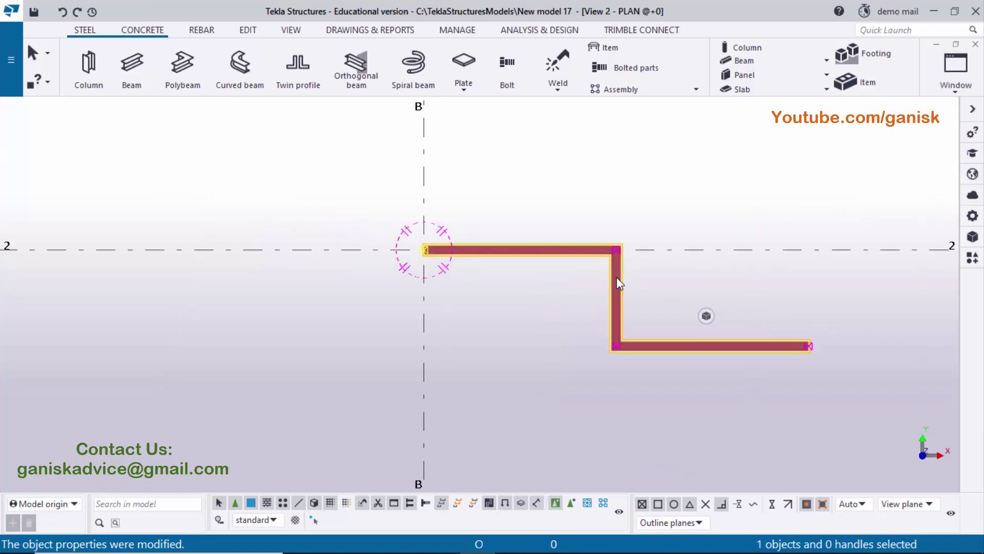
# - Select the zigzag pipe and open its top-right corner chamfer settings
pyautogui.click(683, 285)
pyautogui.scroll(1, 626, 292)
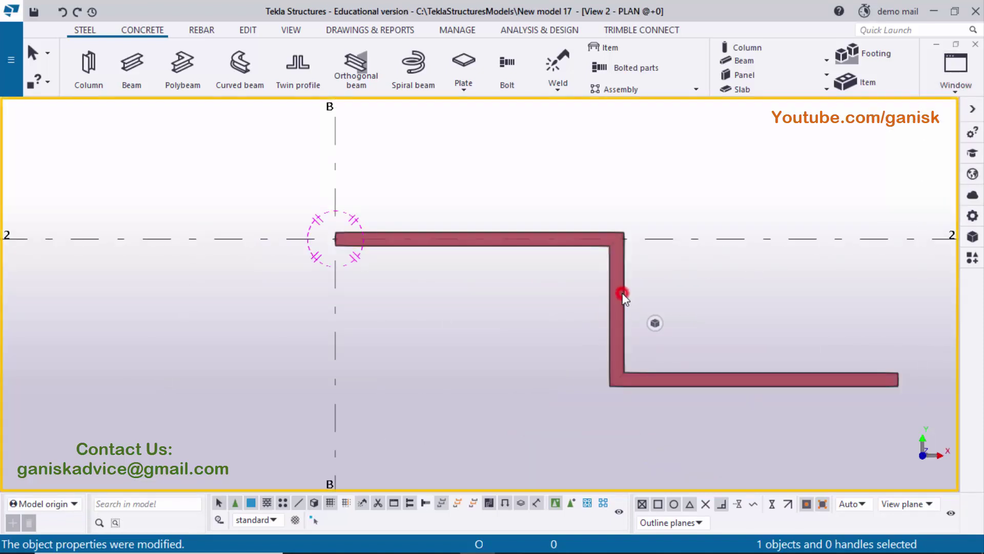
pyautogui.click(622, 293)
pyautogui.scroll(2, 610, 236)
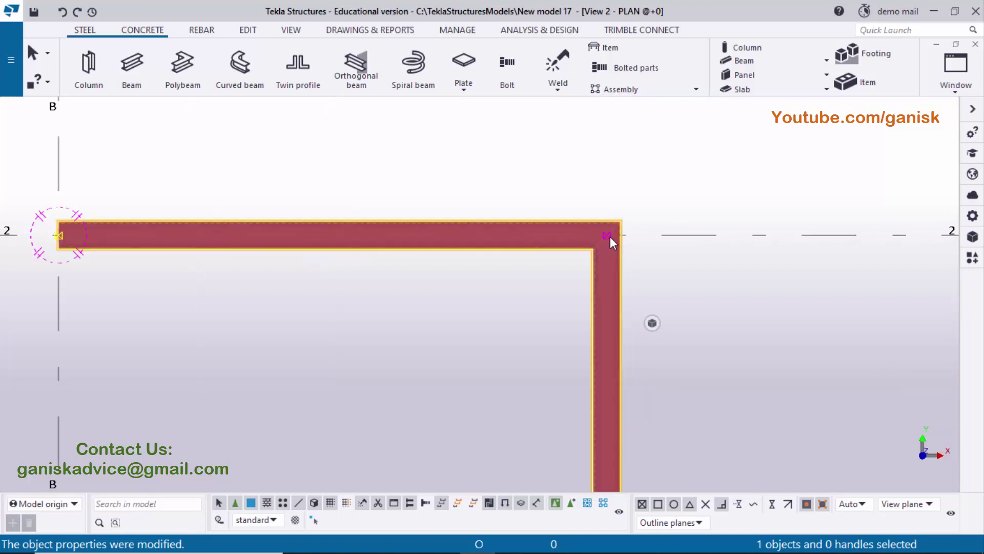
pyautogui.scroll(1, 610, 233)
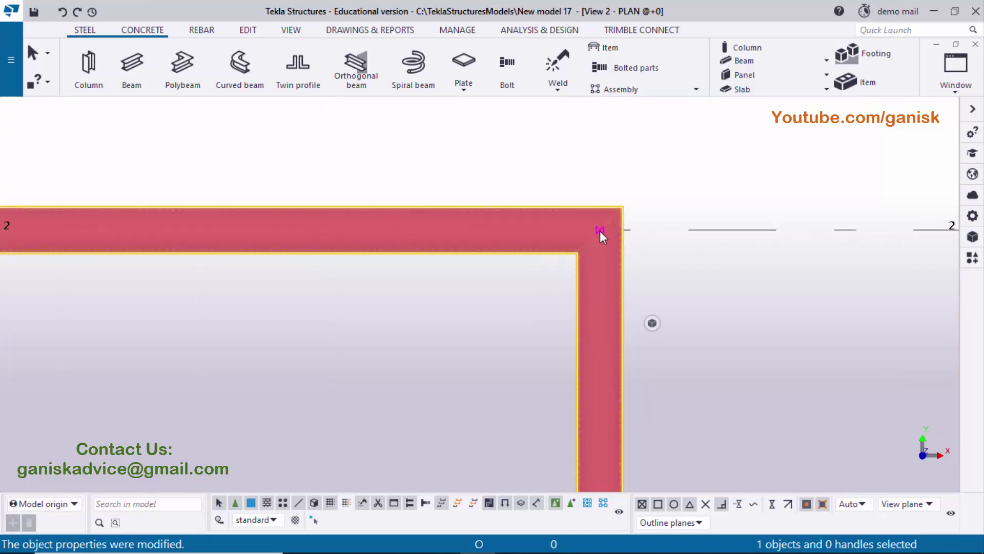
pyautogui.doubleClick(600, 230)
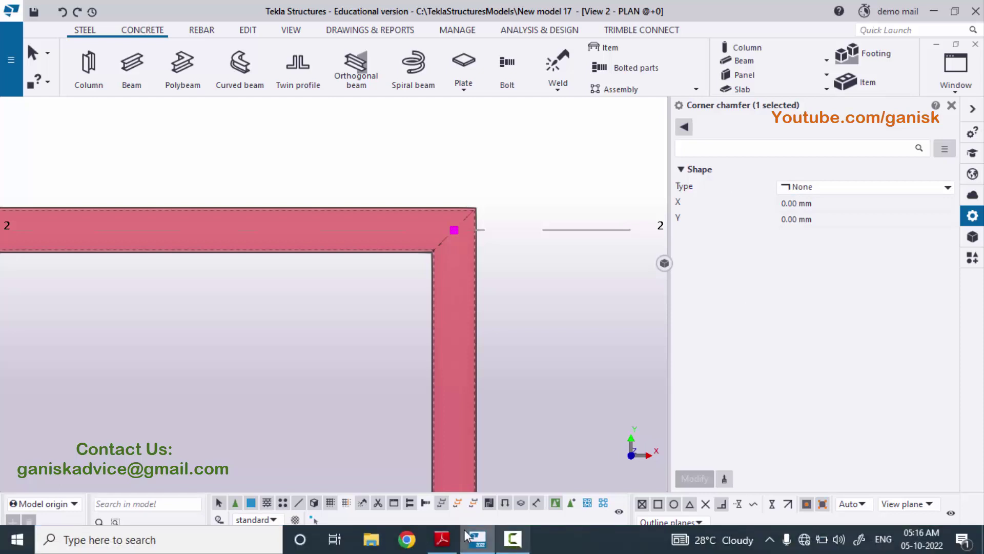
# - Make the first corner a Rounding with 300 mm radius and pan to show the whole pipe
pyautogui.click(441, 547)
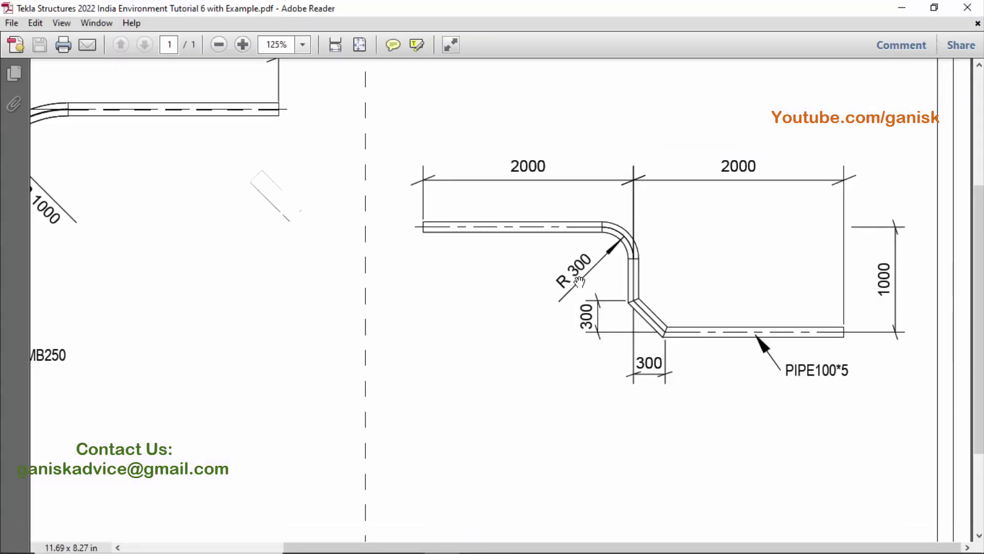
pyautogui.click(475, 547)
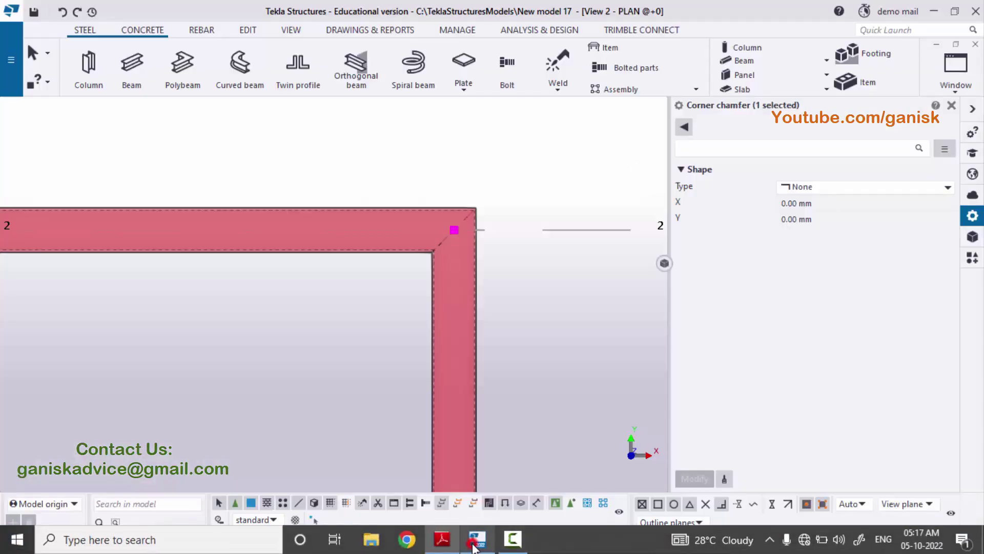
pyautogui.click(827, 191)
pyautogui.click(815, 229)
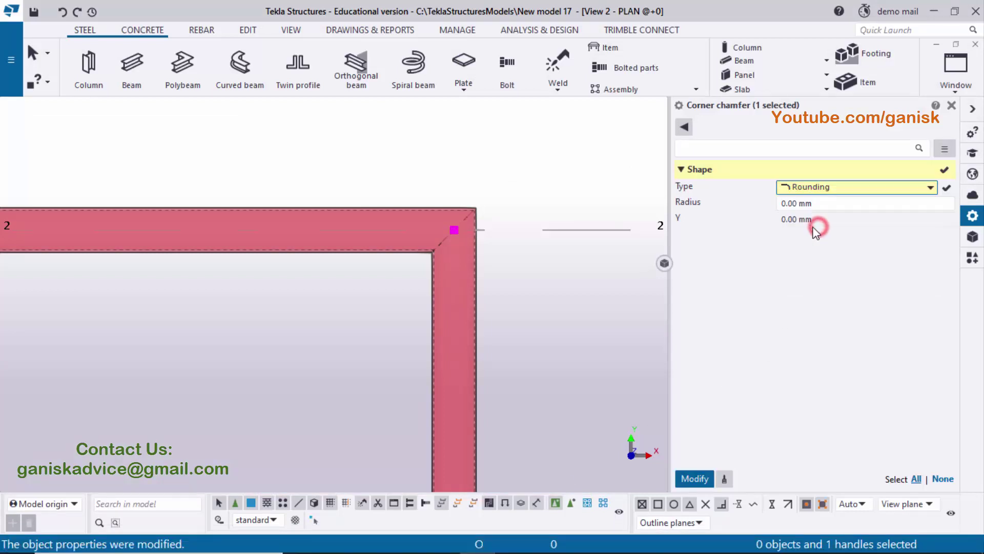
pyautogui.click(820, 203)
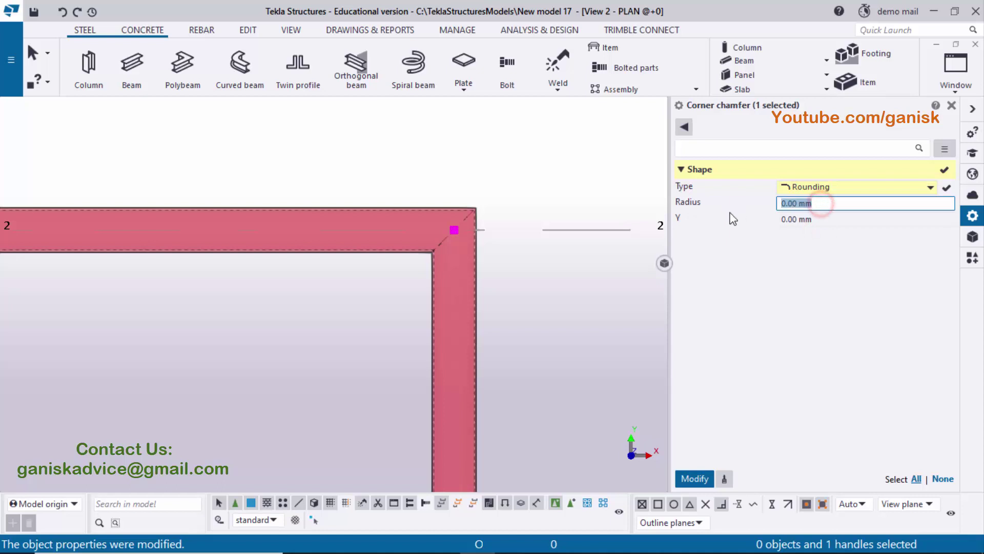
pyautogui.write('300')
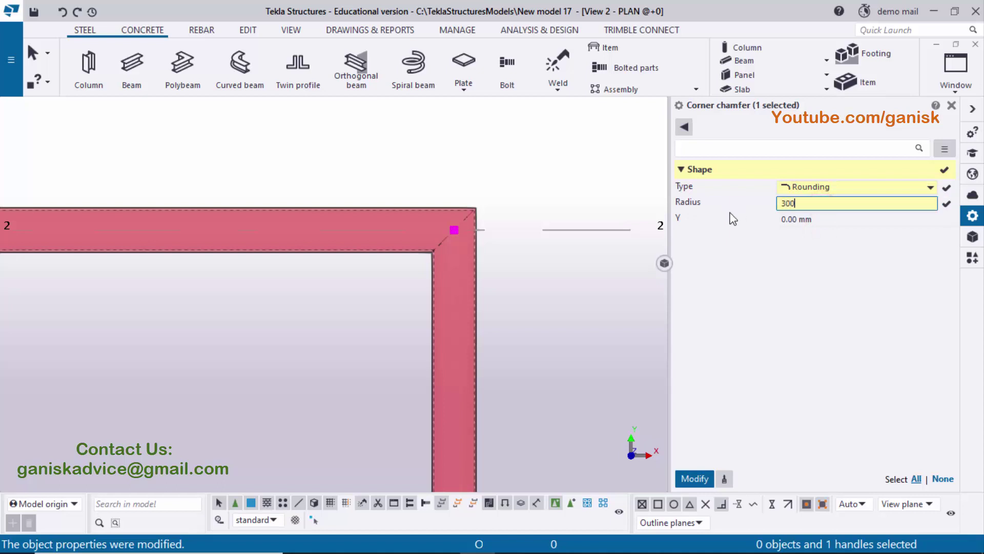
pyautogui.click(695, 478)
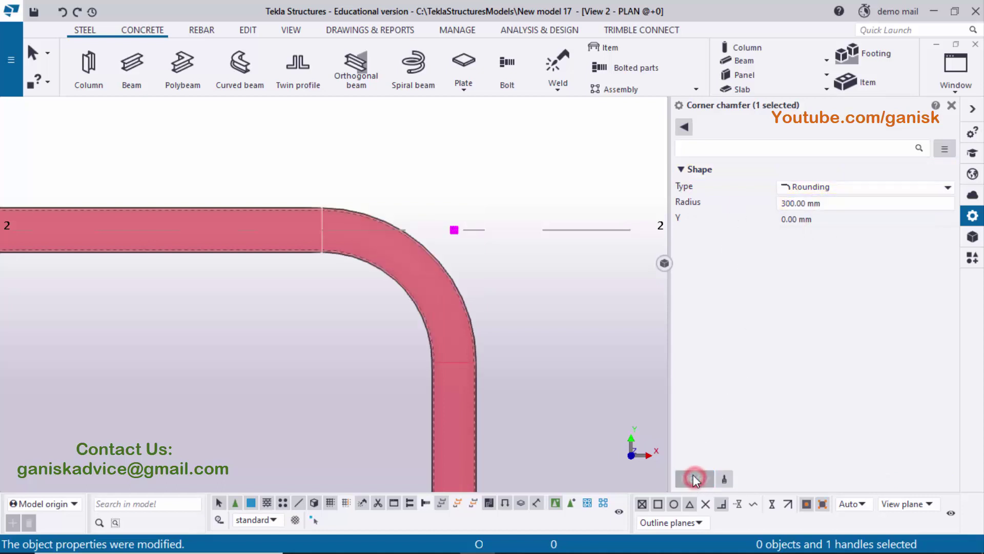
pyautogui.scroll(-2, 416, 349)
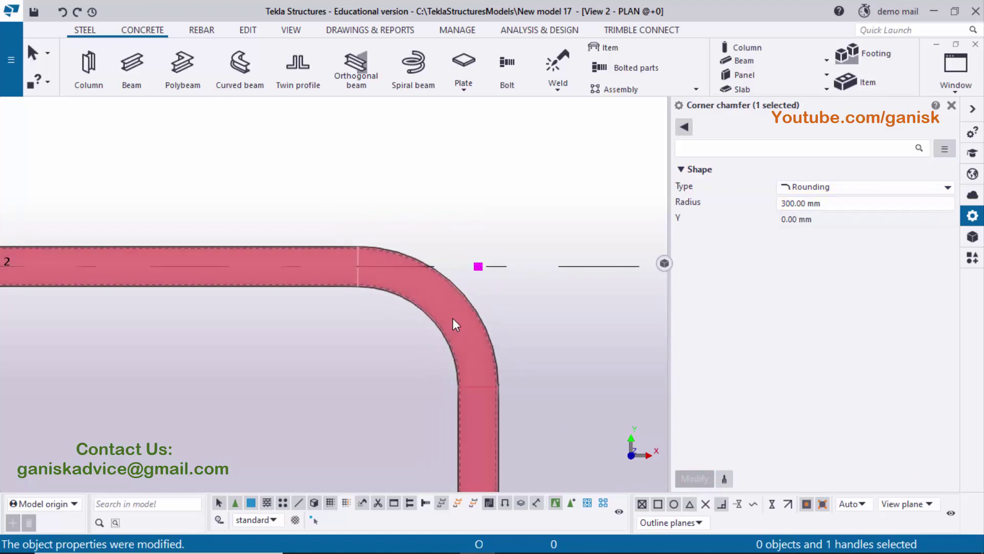
pyautogui.scroll(-3, 451, 324)
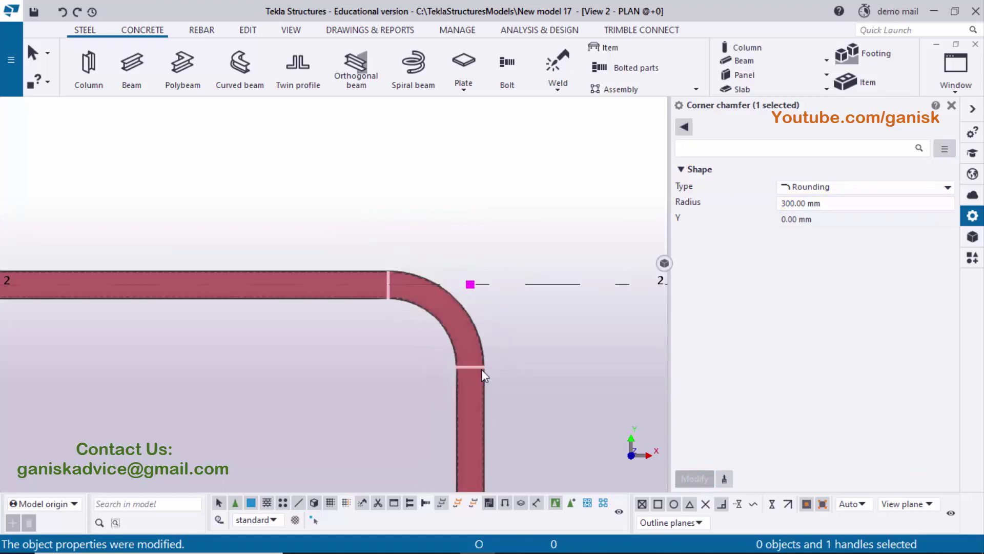
pyautogui.click(953, 106)
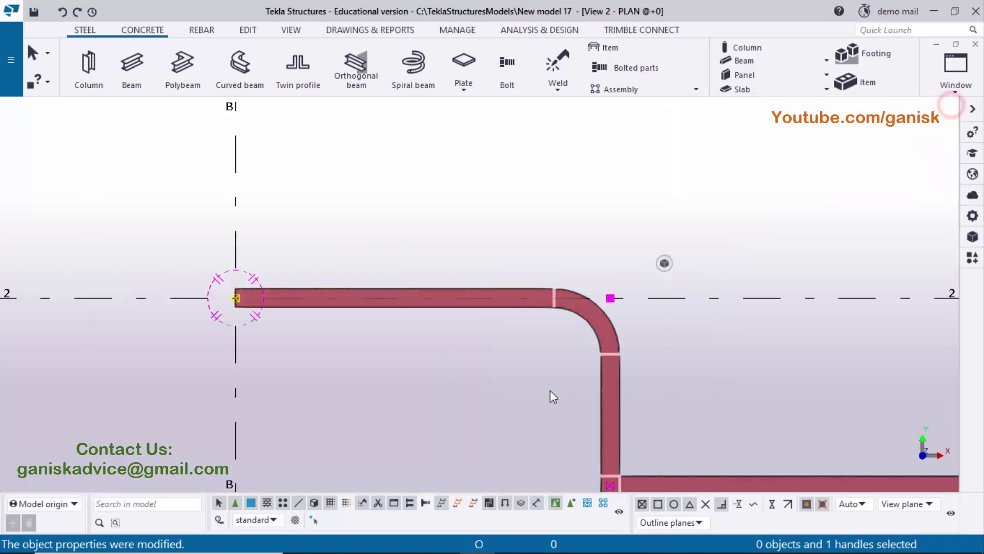
pyautogui.moveTo(550, 389); pyautogui.dragTo(509, 282, button='middle')
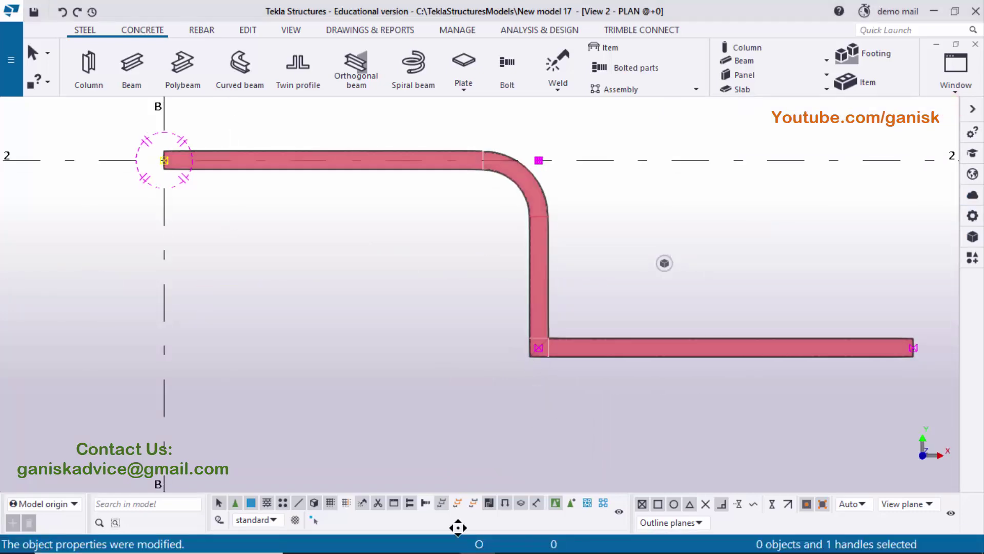
# - After checking the PDF, open the second corner's chamfer and set its type to Line
pyautogui.click(441, 538)
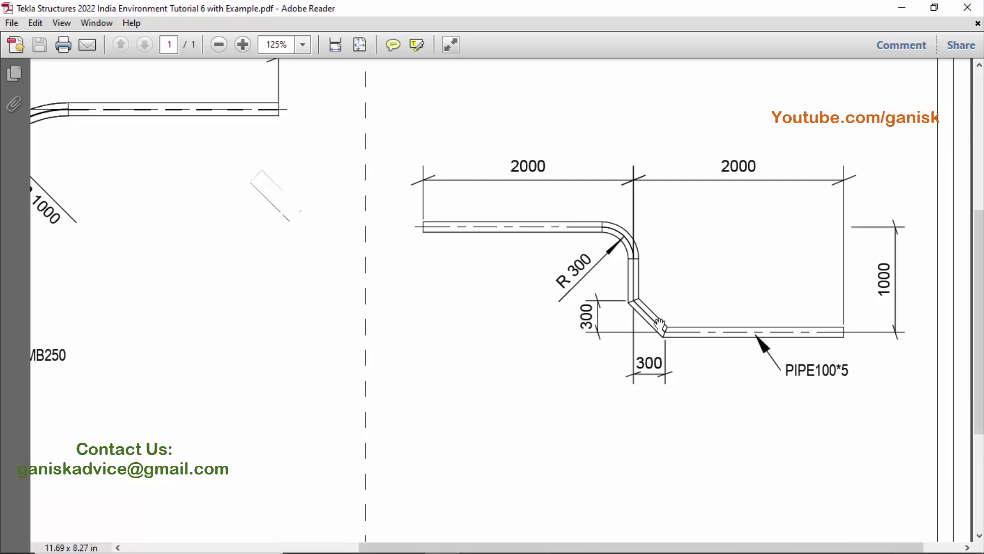
pyautogui.keyDown('ctrl'); pyautogui.scroll(4, 651, 326); pyautogui.keyUp('ctrl')
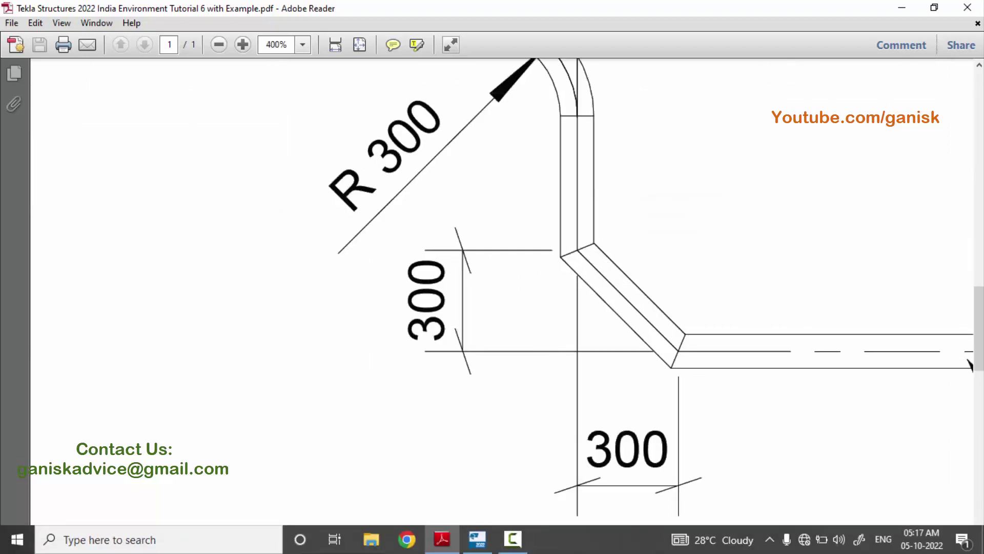
pyautogui.click(477, 538)
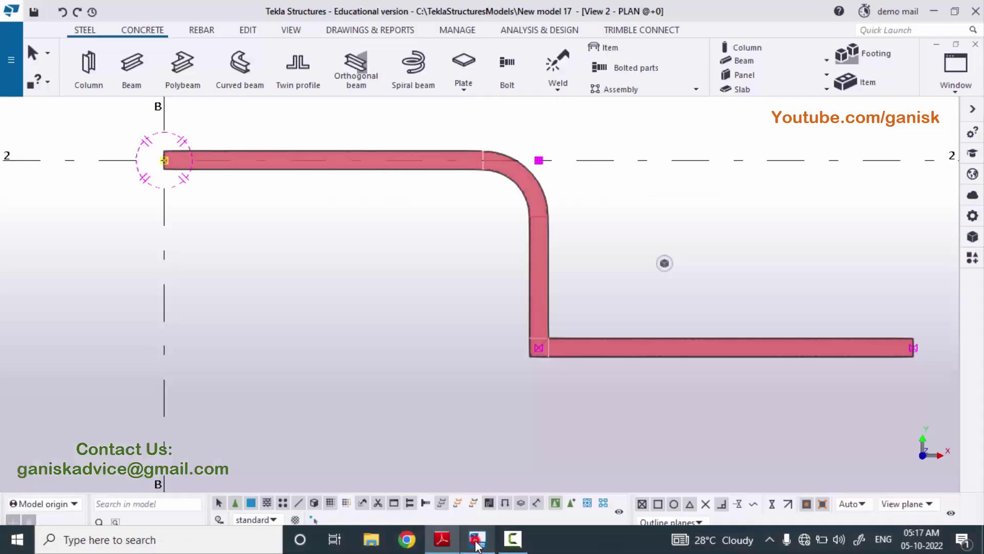
pyautogui.scroll(2, 539, 347)
pyautogui.doubleClick(539, 350)
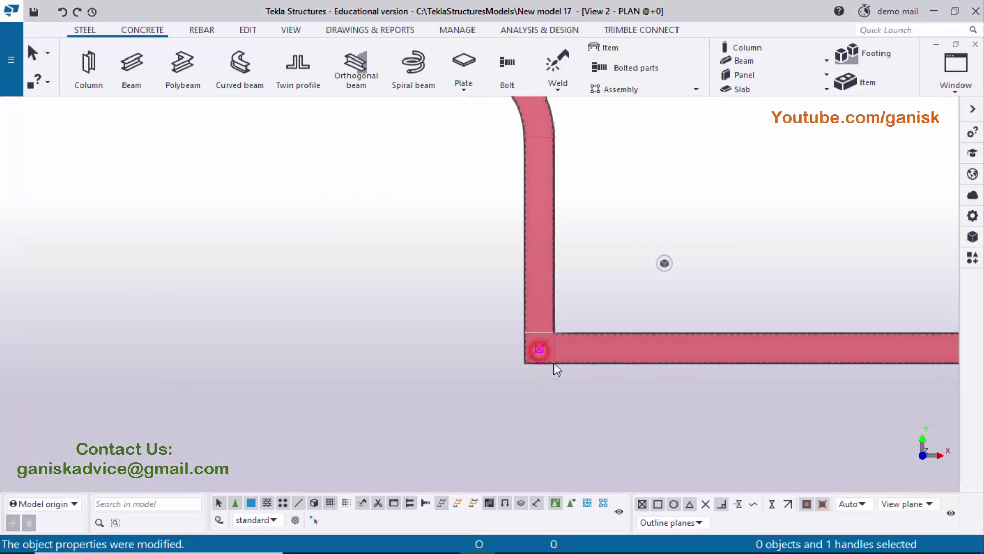
pyautogui.click(819, 188)
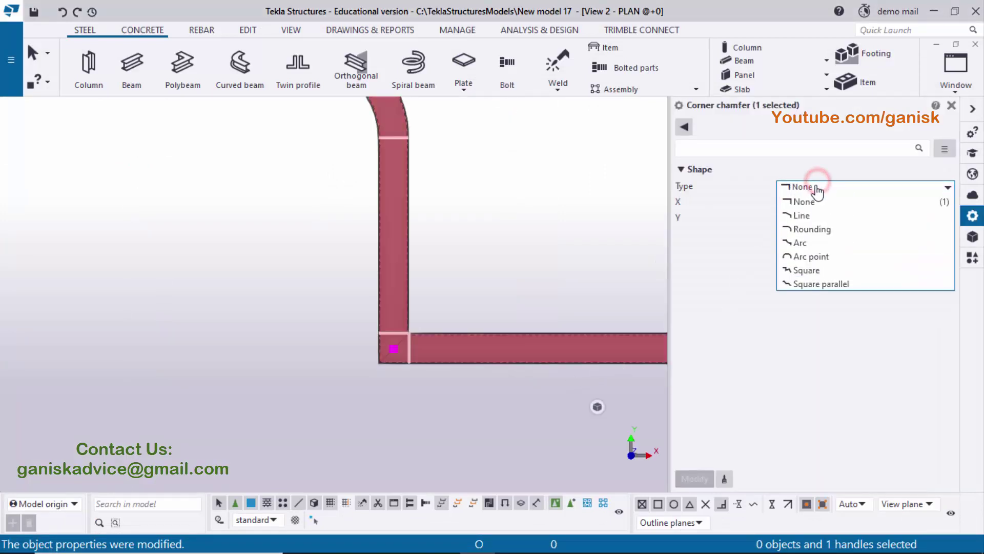
pyautogui.click(804, 216)
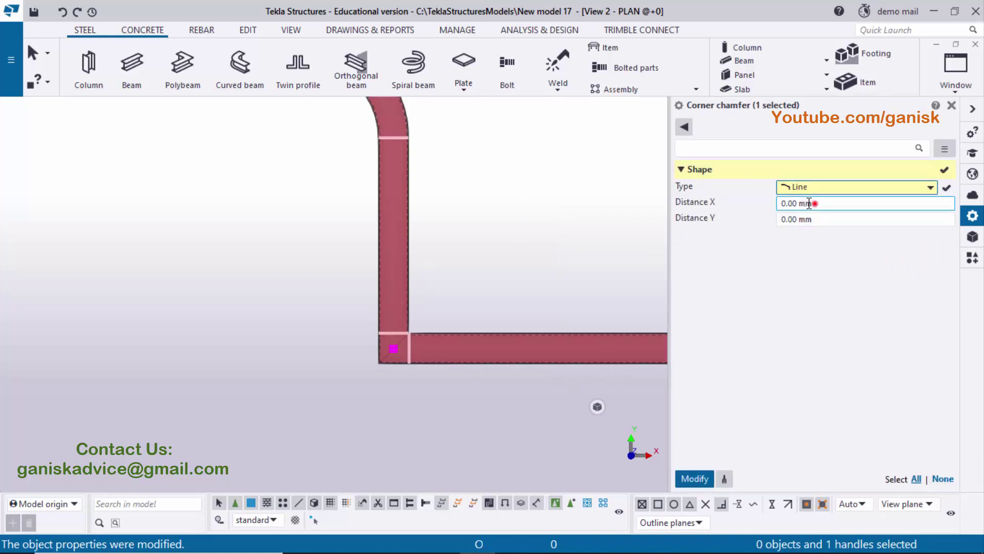
# - Set Distance X and Y to 300, apply, and compare with the PDF
pyautogui.click(809, 204)
pyautogui.write('3')
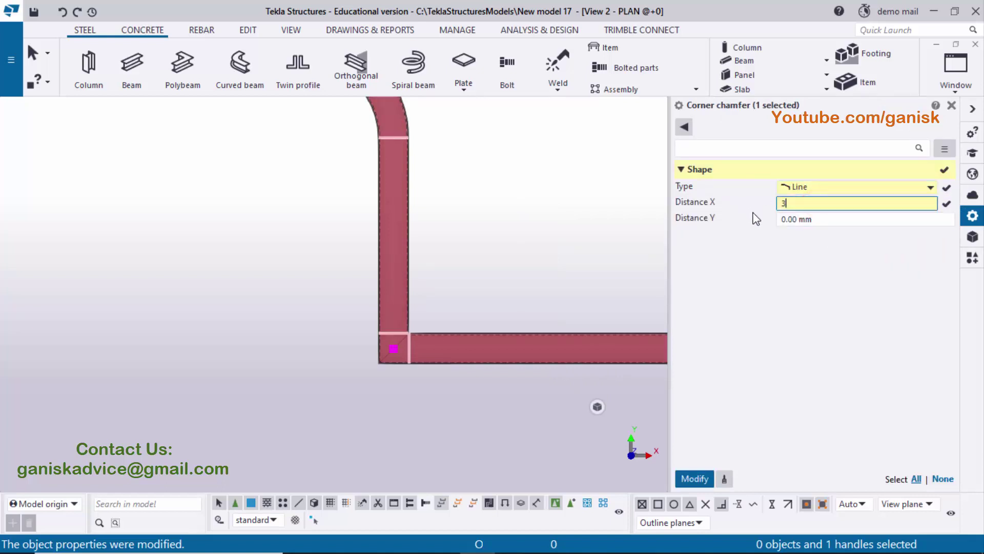
pyautogui.write('00')
pyautogui.click(823, 220)
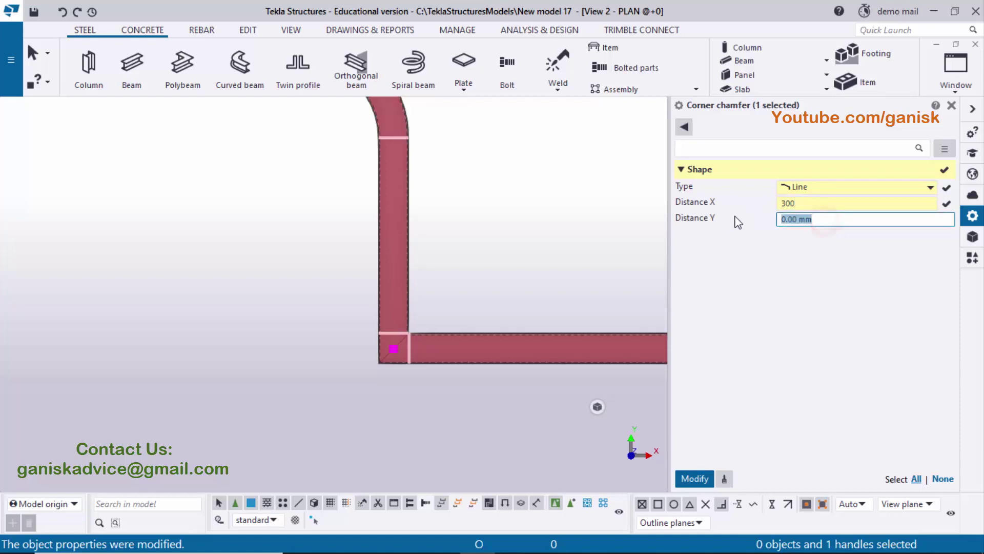
pyautogui.write('300')
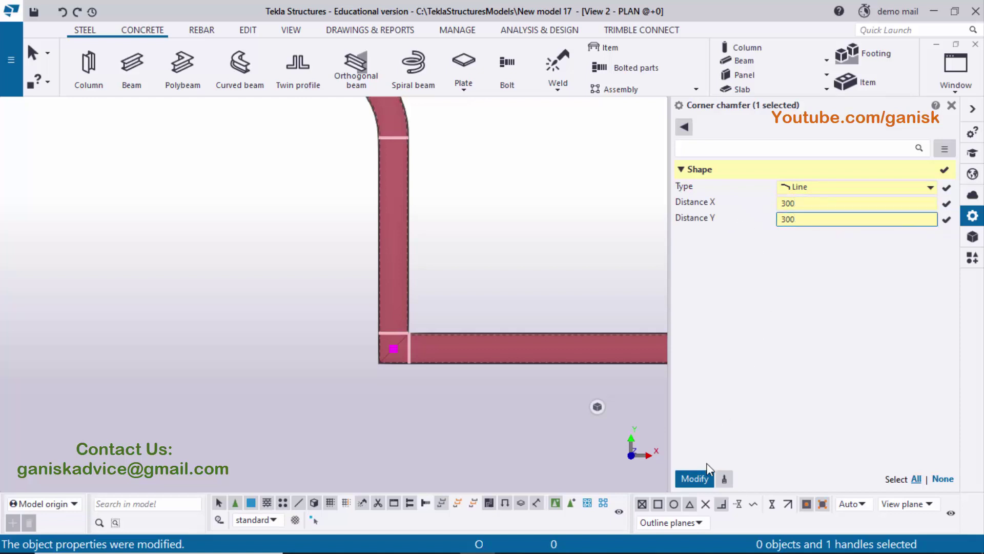
pyautogui.click(696, 478)
pyautogui.scroll(-2, 461, 341)
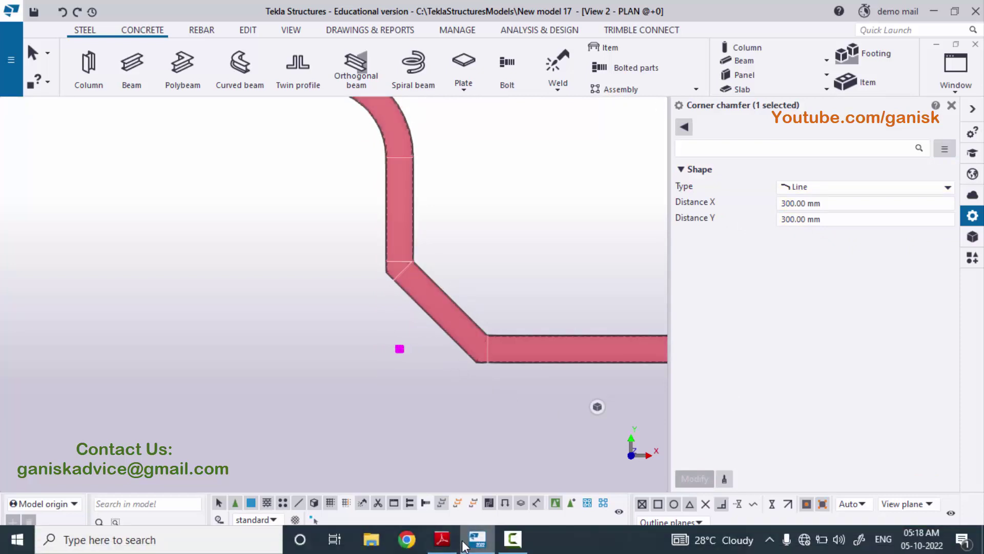
pyautogui.click(442, 538)
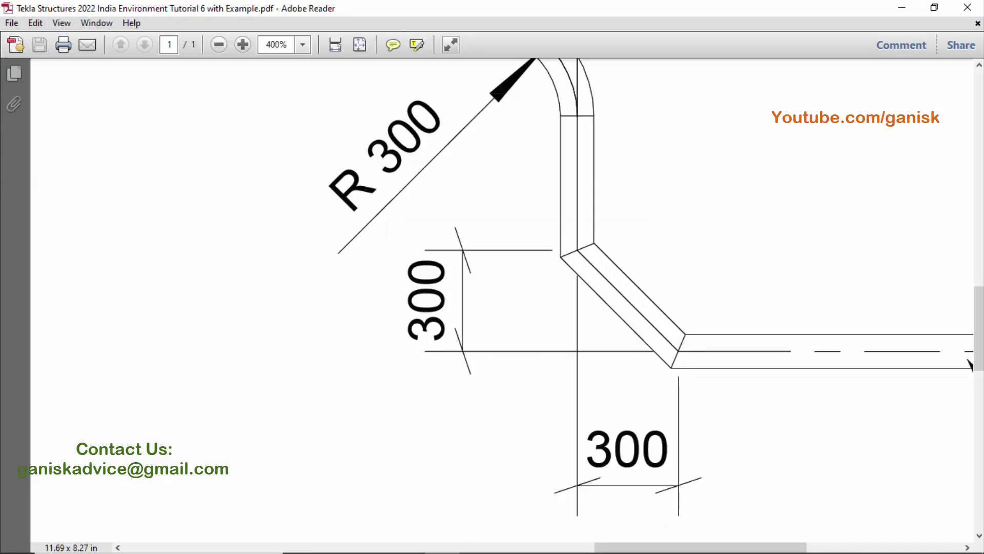
# - Close the Corner chamfer panel and redraw the plan view
pyautogui.click(510, 538)
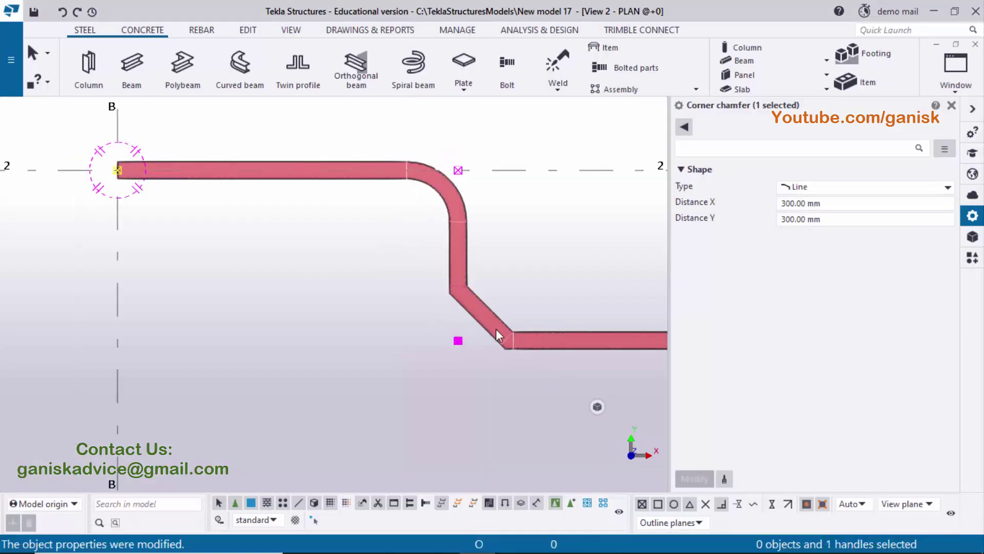
pyautogui.click(951, 105)
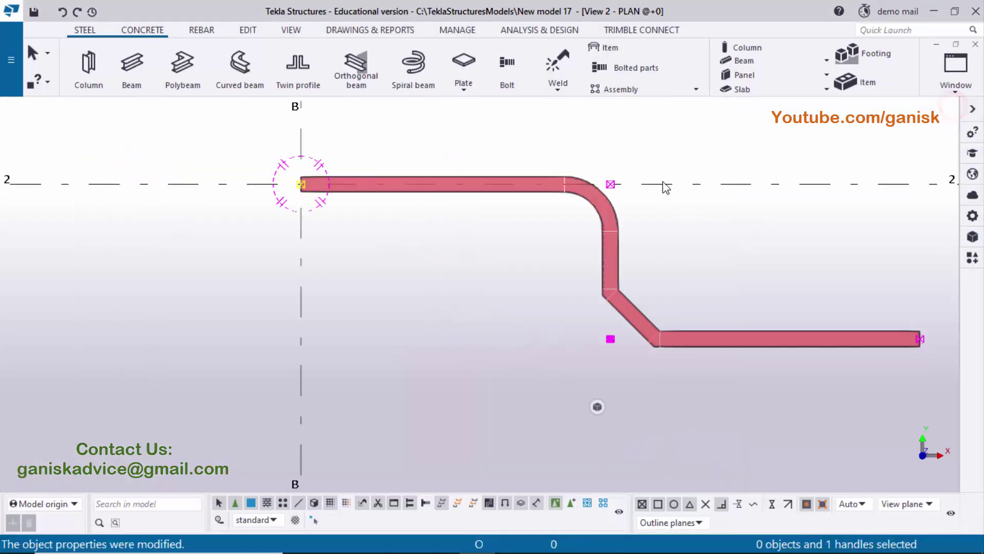
pyautogui.rightClick(685, 136)
pyautogui.click(727, 210)
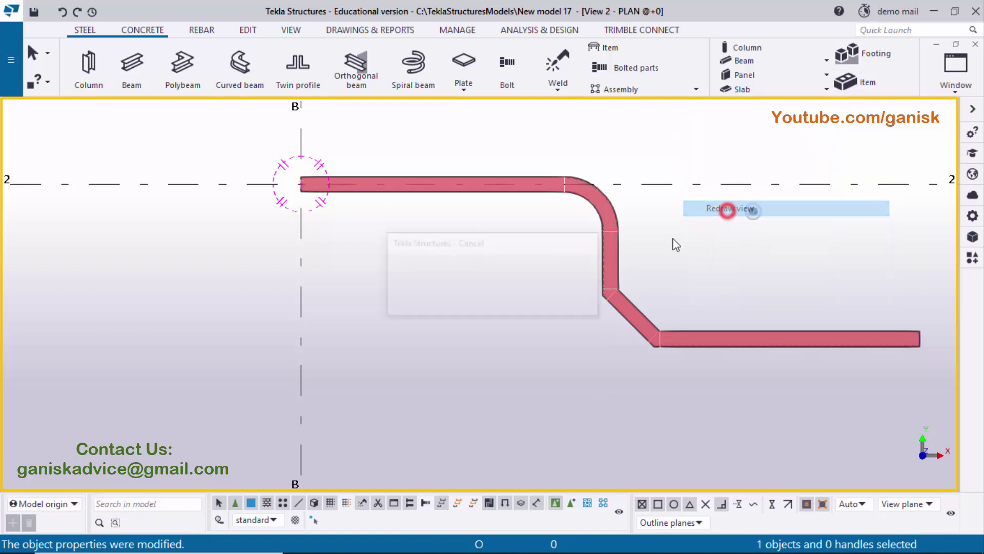
pyautogui.scroll(2, 534, 295)
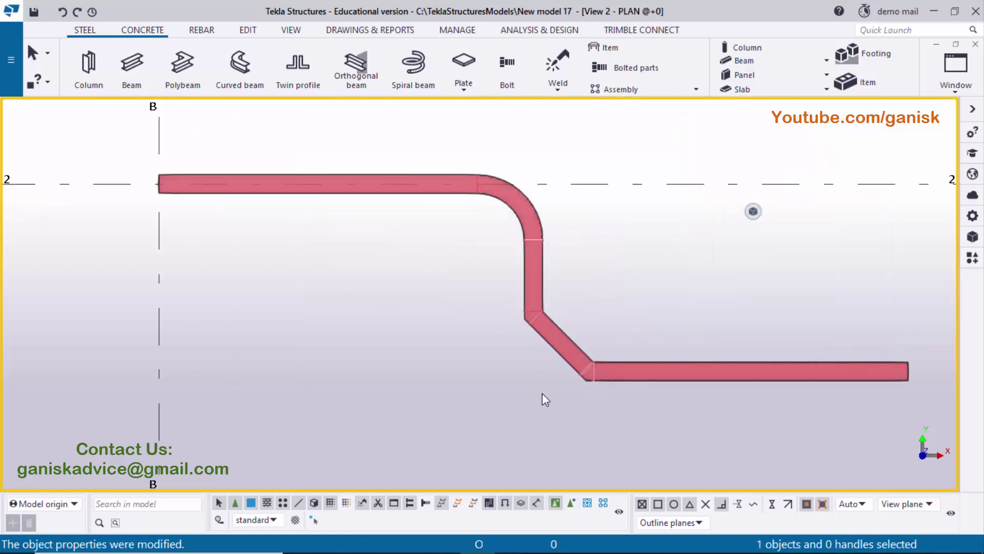
# - Switch to View 1 - 3d and orbit around the curved L-beam and red pipe
pyautogui.click(944, 72)
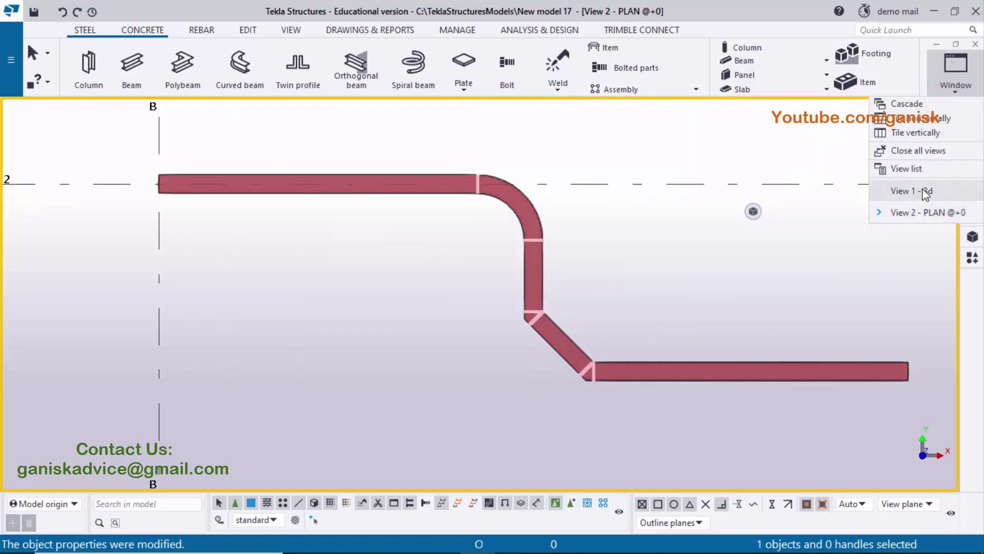
pyautogui.click(923, 187)
pyautogui.keyDown('ctrl'); pyautogui.scroll(-3, 574, 390); pyautogui.keyUp('ctrl')
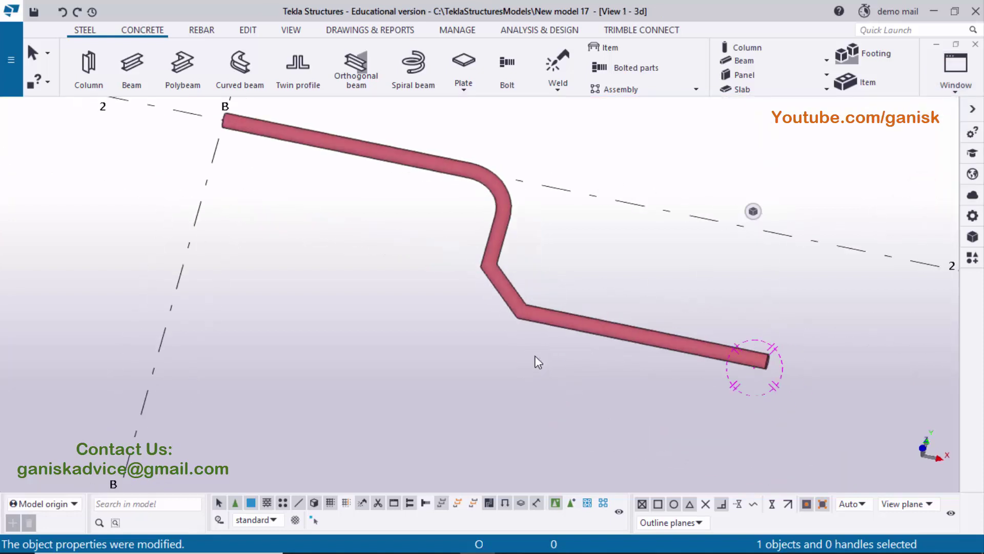
pyautogui.keyDown('ctrl'); pyautogui.moveTo(537, 352); pyautogui.dragTo(641, 374, button='middle'); pyautogui.keyUp('ctrl')
pyautogui.scroll(5, 729, 383)
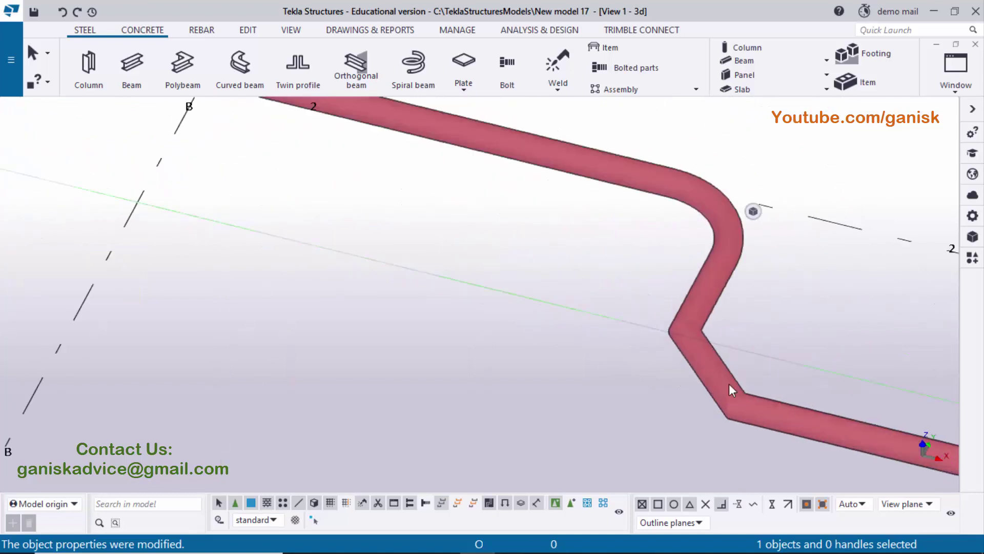
pyautogui.keyDown('ctrl'); pyautogui.moveTo(723, 385); pyautogui.dragTo(696, 210, button='middle'); pyautogui.keyUp('ctrl')
pyautogui.scroll(4, 644, 274)
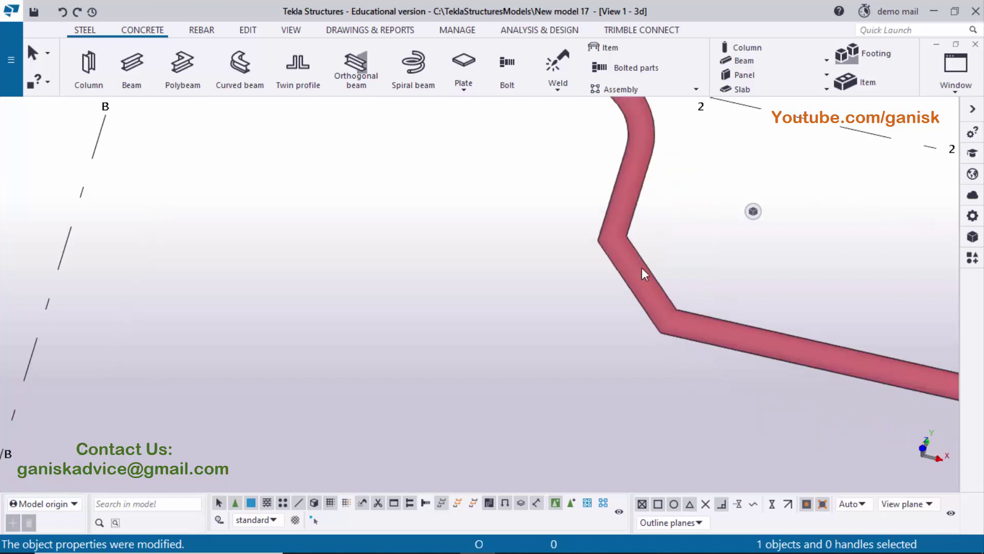
pyautogui.scroll(-6, 661, 313)
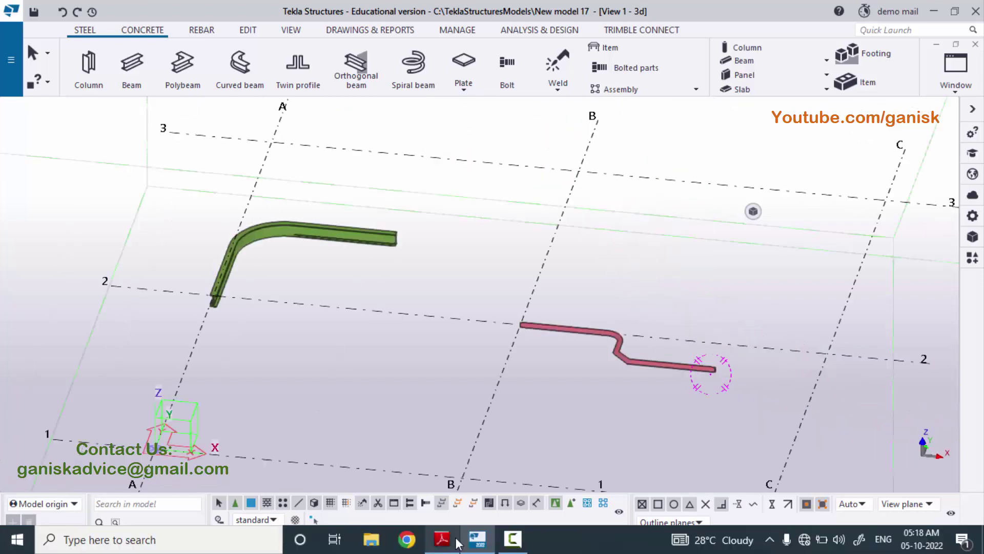
pyautogui.click(440, 540)
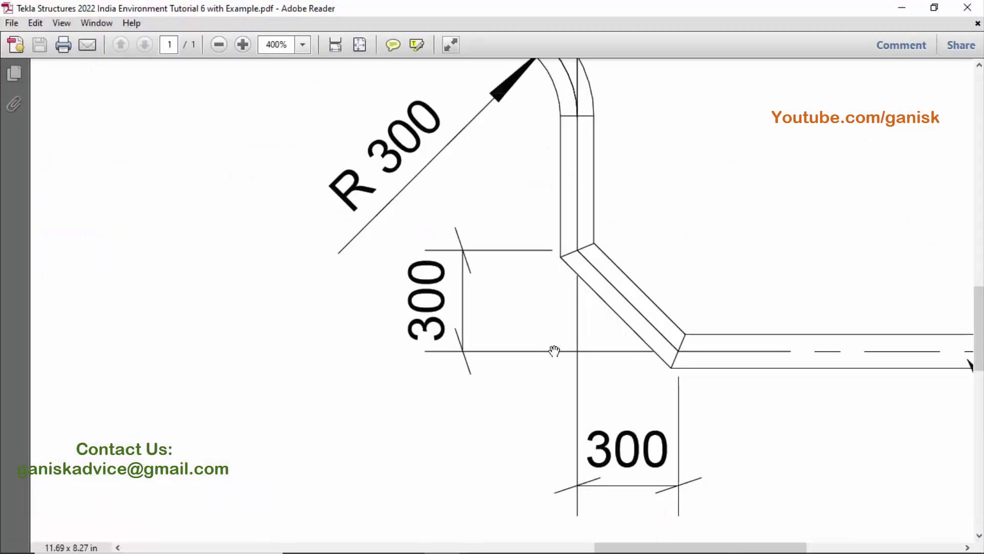
pyautogui.hotkey('ctrl', '0')
pyautogui.keyDown('ctrl'); pyautogui.scroll(-2, 556, 351); pyautogui.keyUp('ctrl')
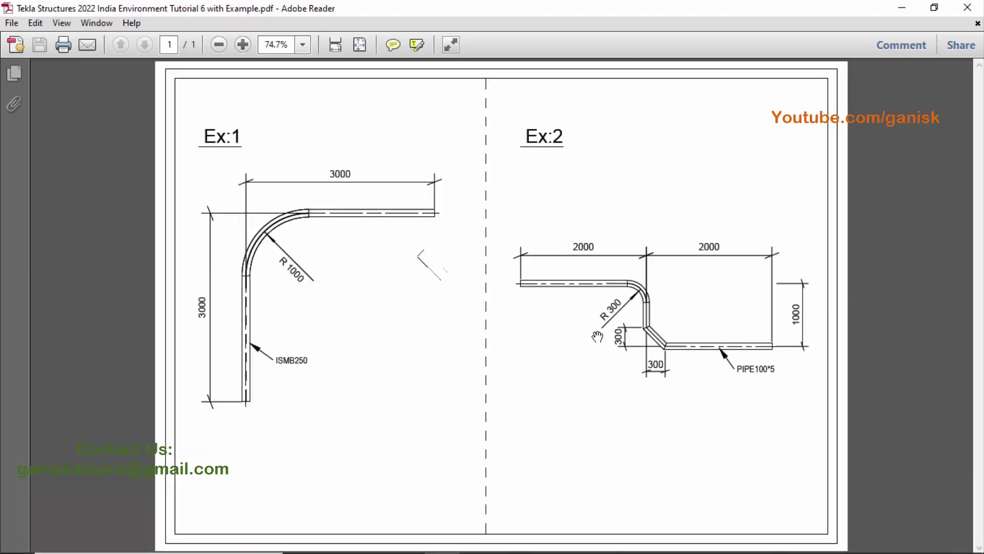
pyautogui.click(479, 542)
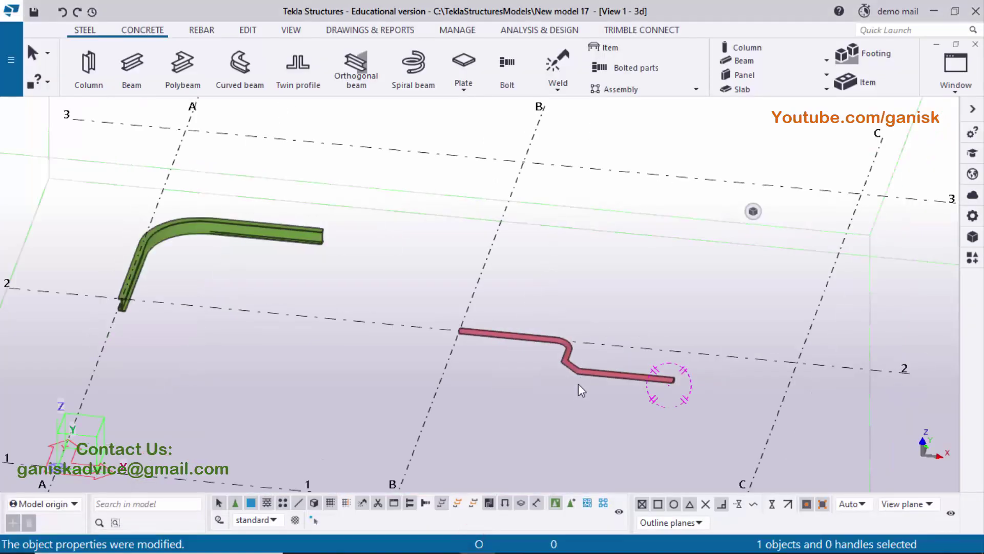
pyautogui.keyDown('ctrl'); pyautogui.moveTo(632, 414); pyautogui.dragTo(626, 379, button='middle'); pyautogui.keyUp('ctrl')
pyautogui.scroll(3, 626, 361)
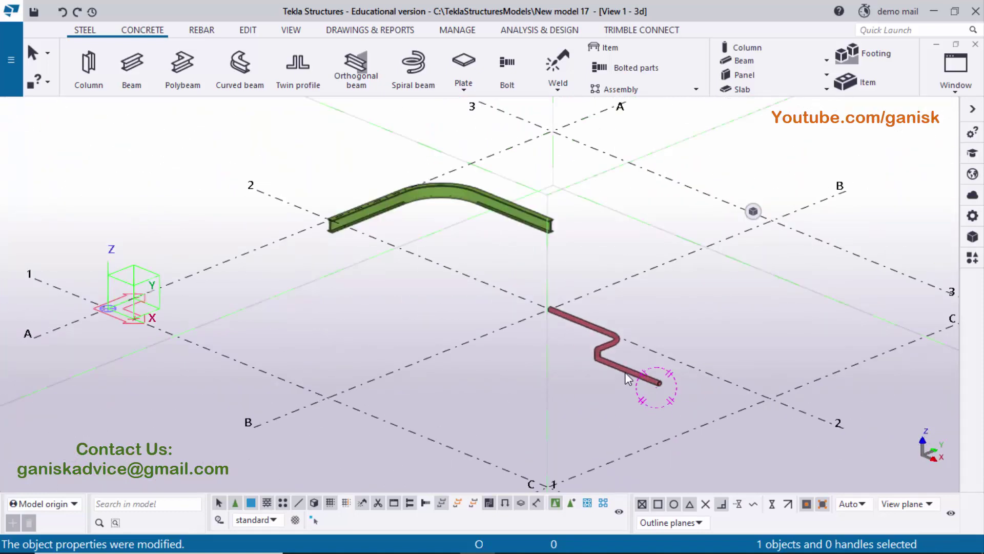